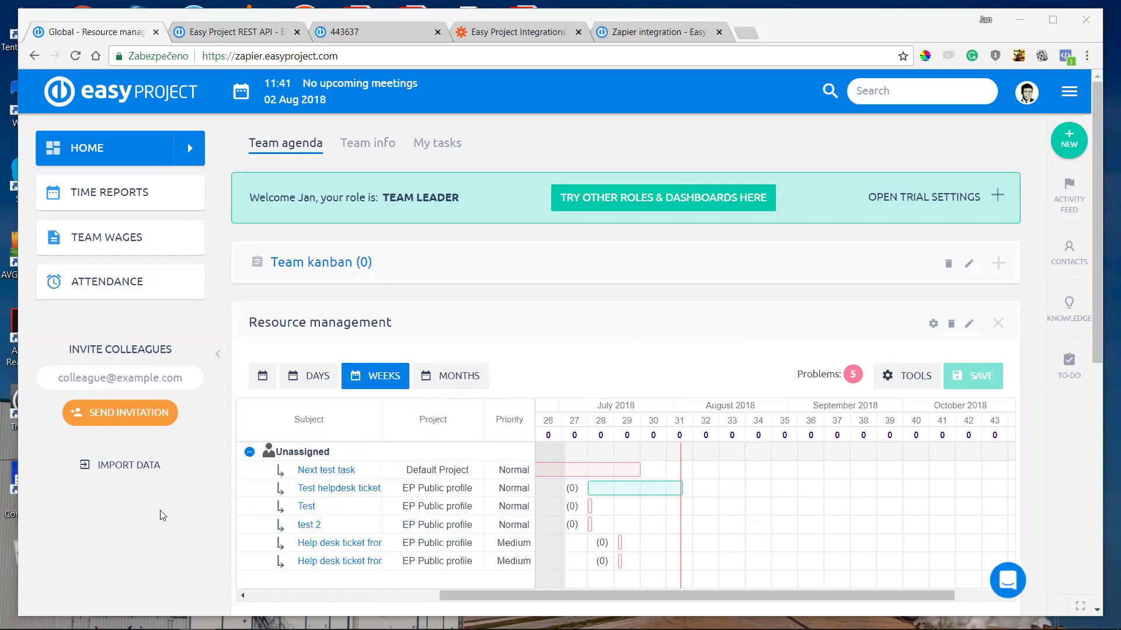
# - Open the data import dialog, read the Jira import help and its linked Jira documentation, and return to the dialog
pyautogui.click(120, 467)
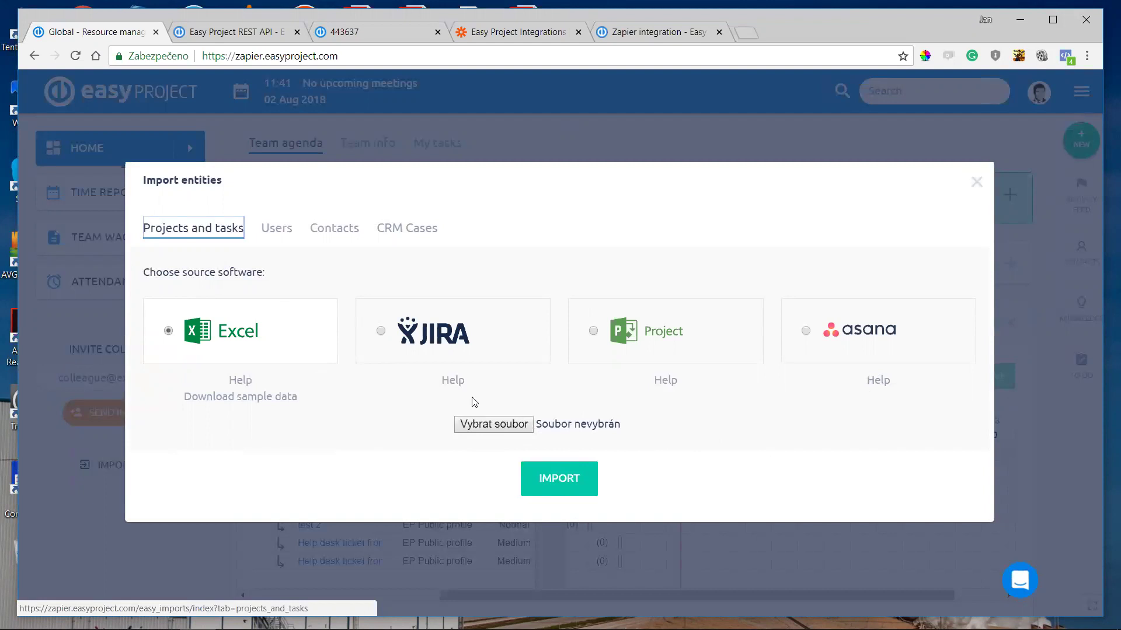
pyautogui.click(456, 383)
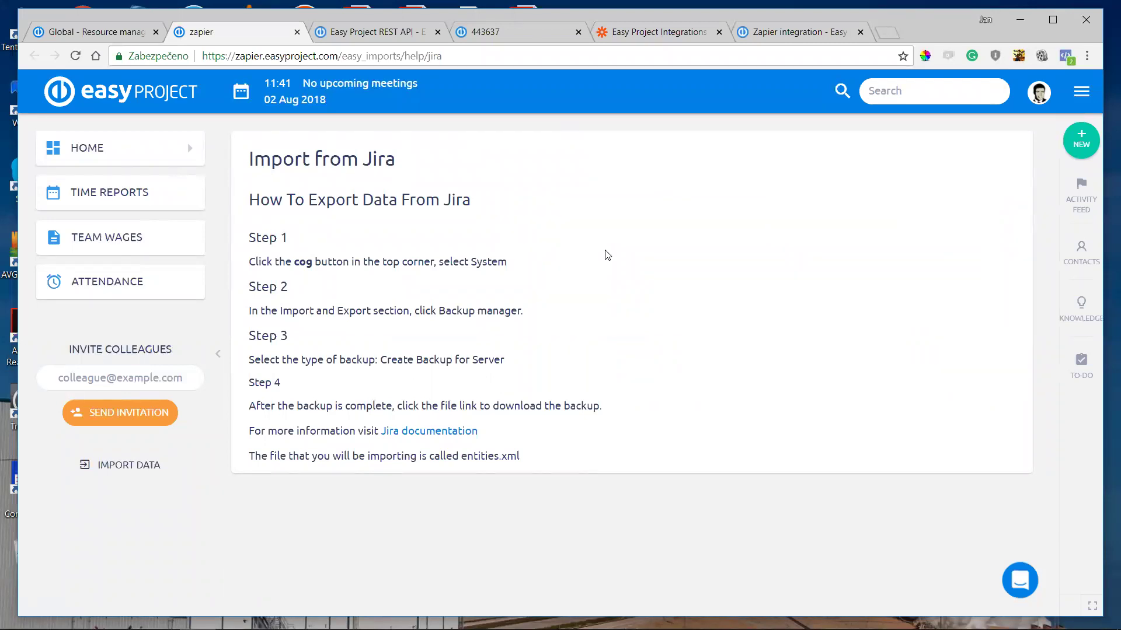
pyautogui.click(450, 433)
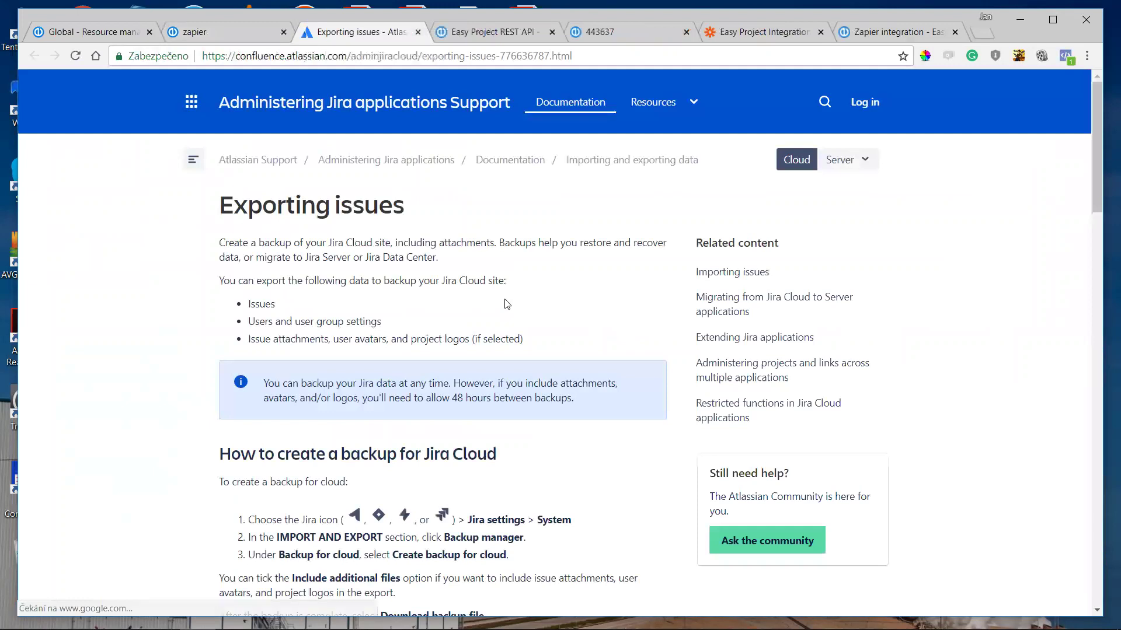
pyautogui.scroll(-2, 566, 279)
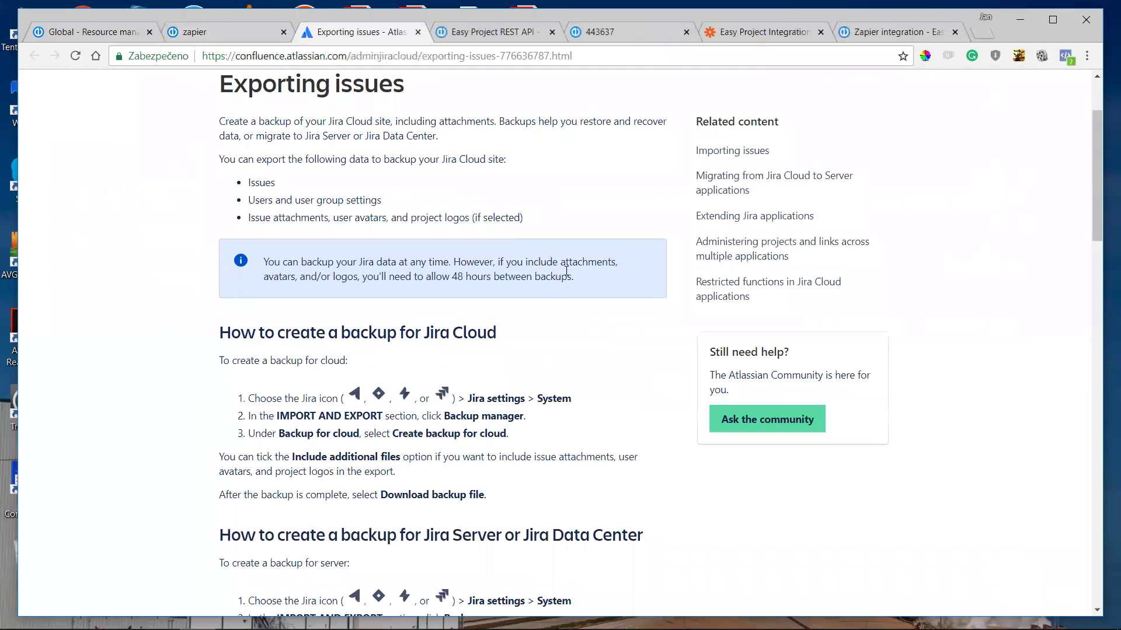
pyautogui.scroll(2, 567, 271)
pyautogui.click(417, 32)
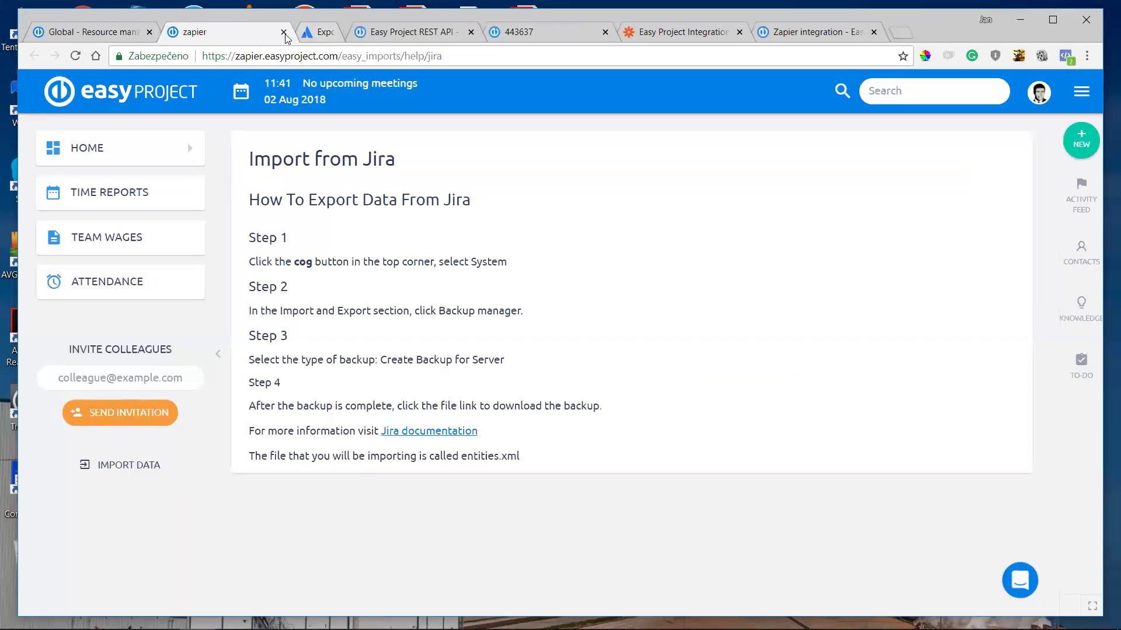
pyautogui.click(283, 32)
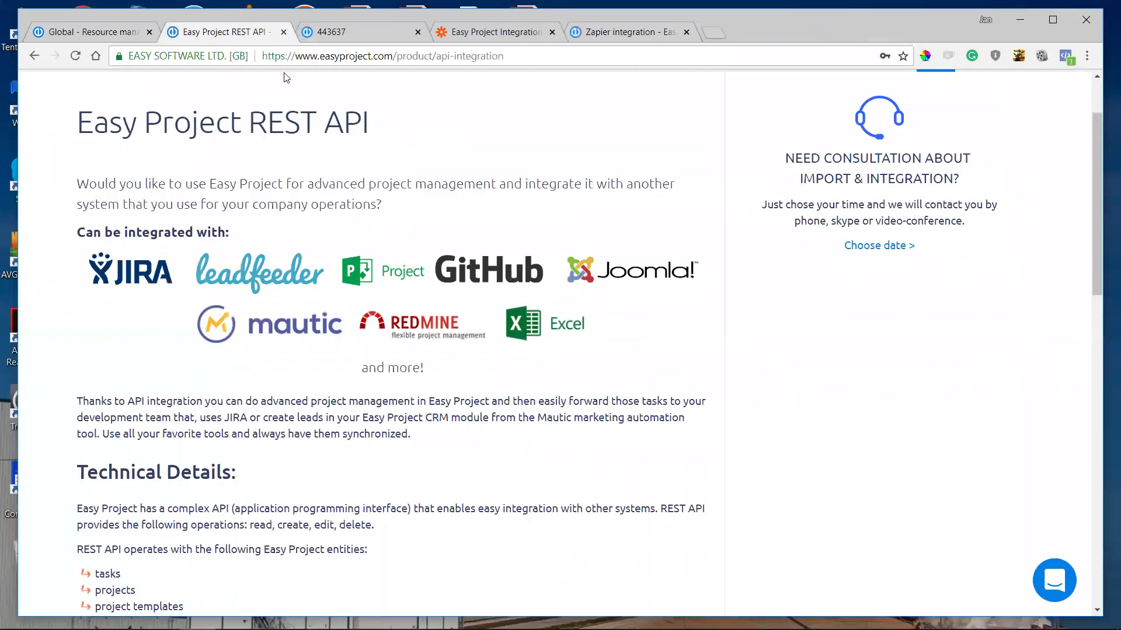
pyautogui.click(86, 25)
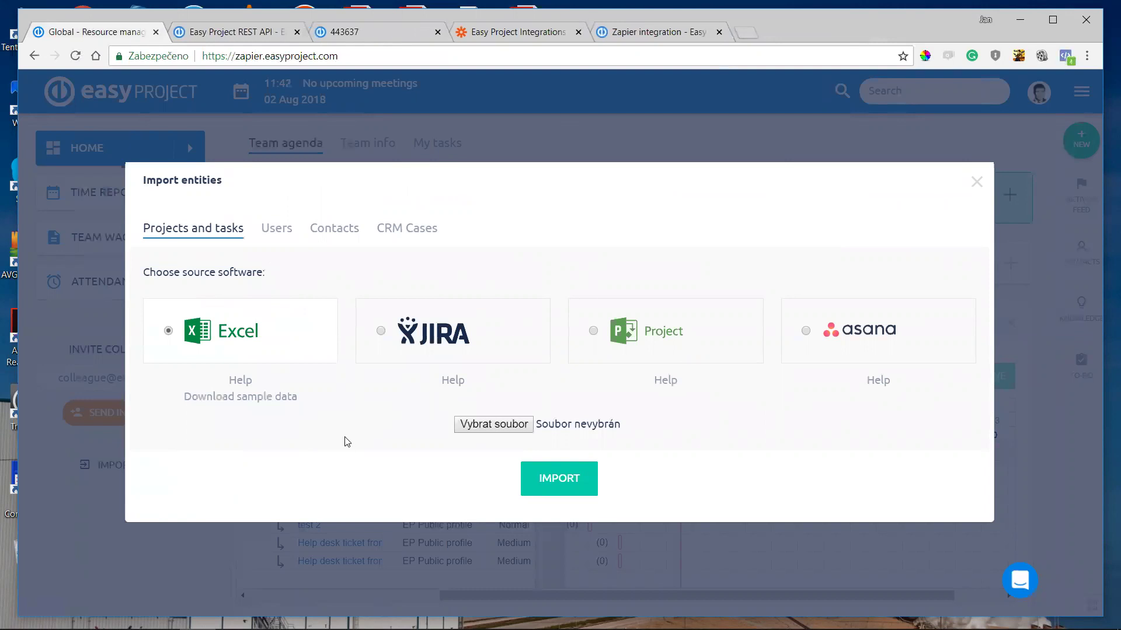
# - Download the Excel sample data for projects and tasks and open the downloaded workbook in Excel
pyautogui.click(230, 402)
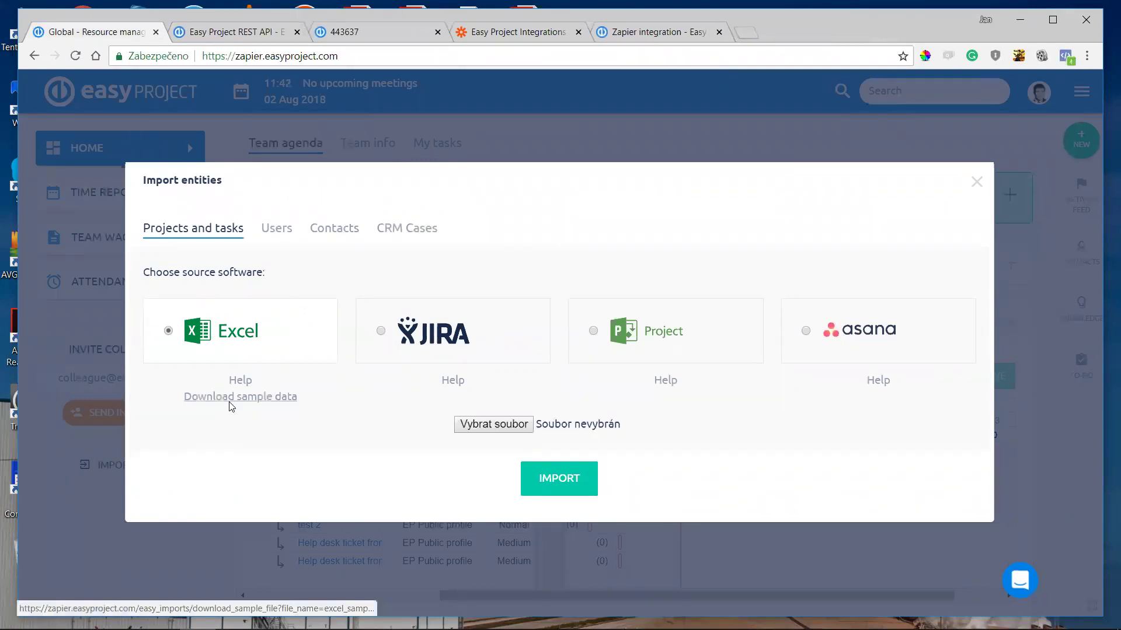
pyautogui.click(469, 343)
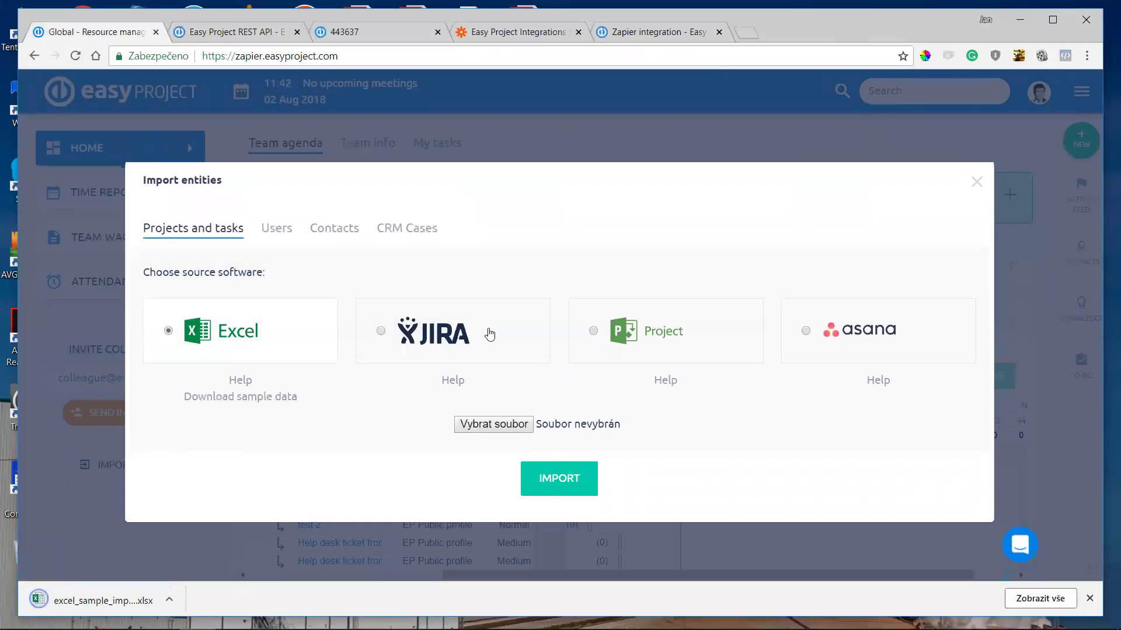
pyautogui.click(109, 597)
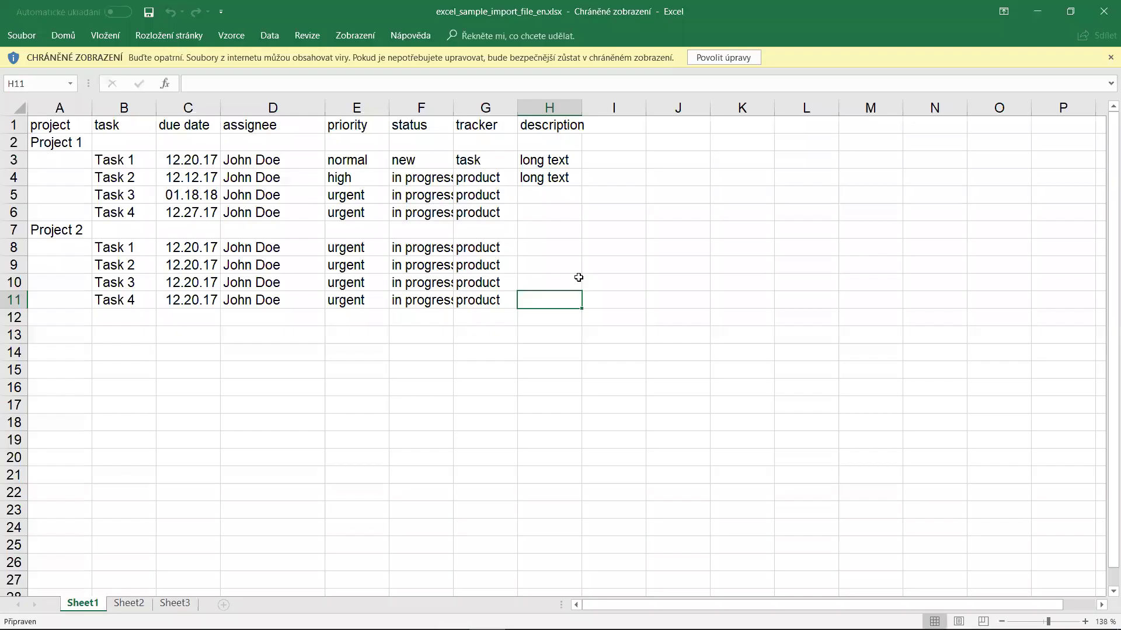
pyautogui.click(70, 193)
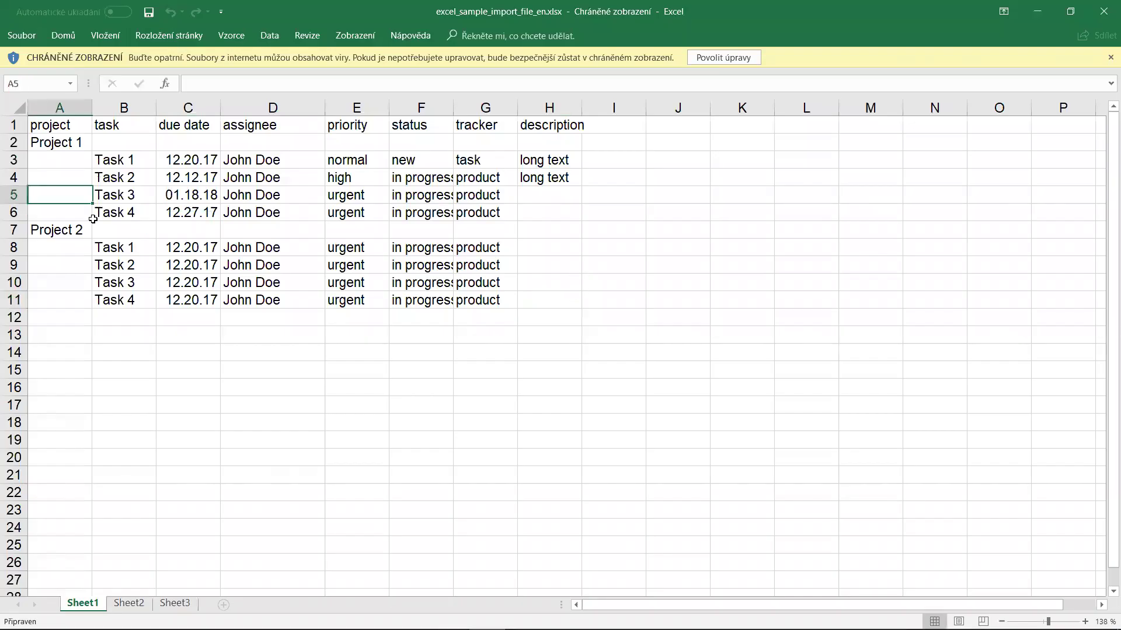
pyautogui.click(46, 210)
pyautogui.click(51, 233)
pyautogui.click(41, 196)
pyautogui.moveTo(51, 179); pyautogui.dragTo(555, 329)
pyautogui.rightClick(409, 263)
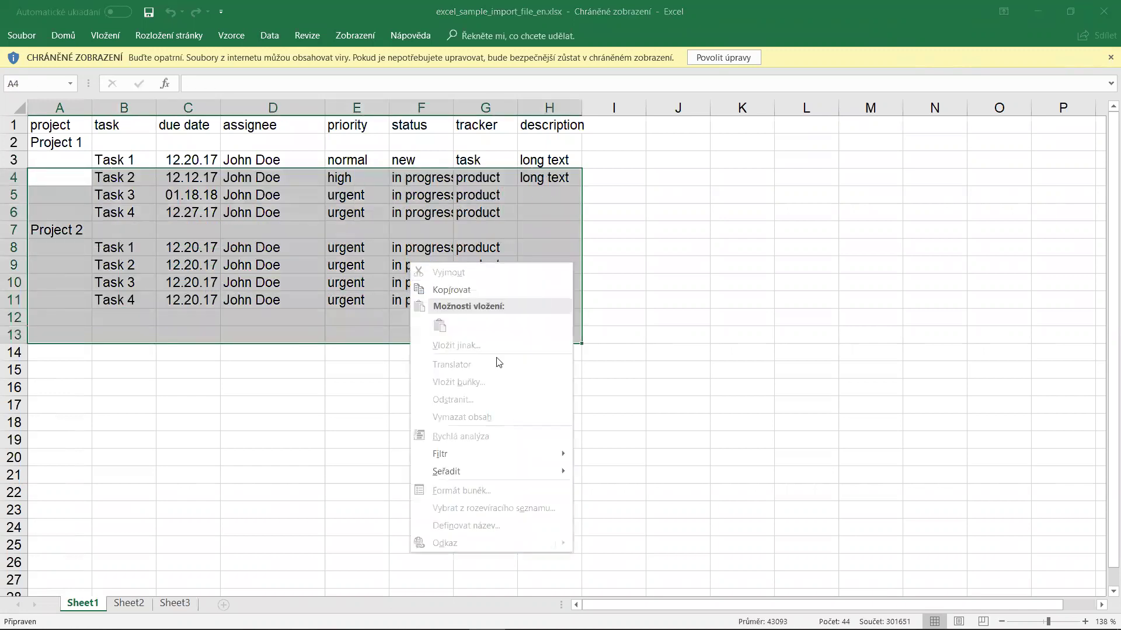
# - Enable editing of the sample workbook and delete rows 4 to 12, leaving only the first project and its first task
pyautogui.click(688, 59)
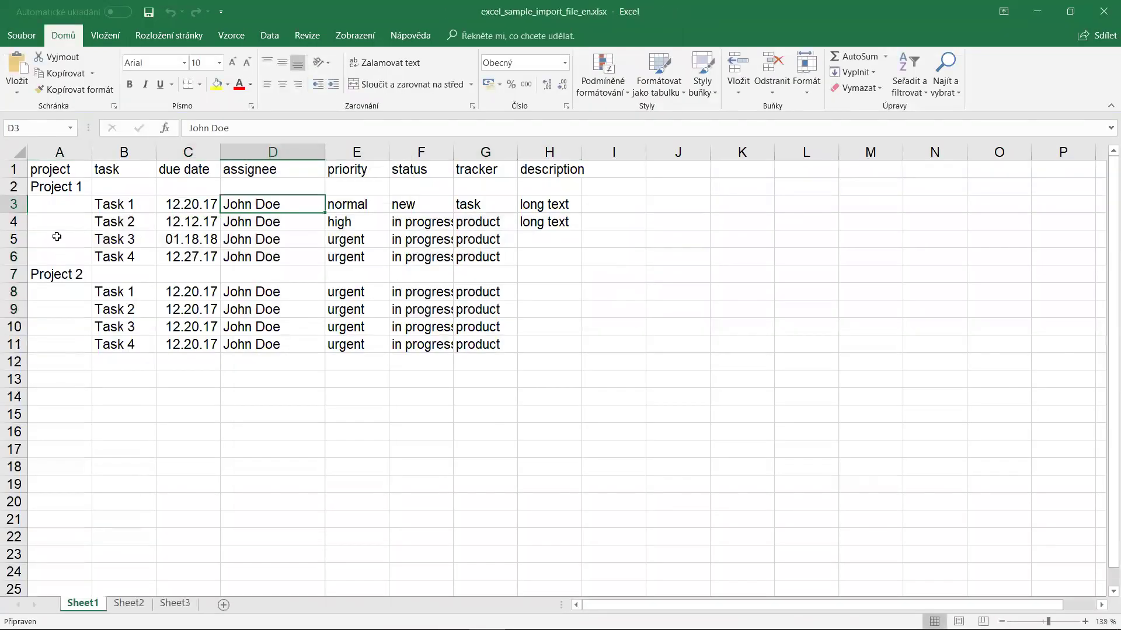
pyautogui.moveTo(56, 224); pyautogui.dragTo(589, 361)
pyautogui.rightClick(445, 271)
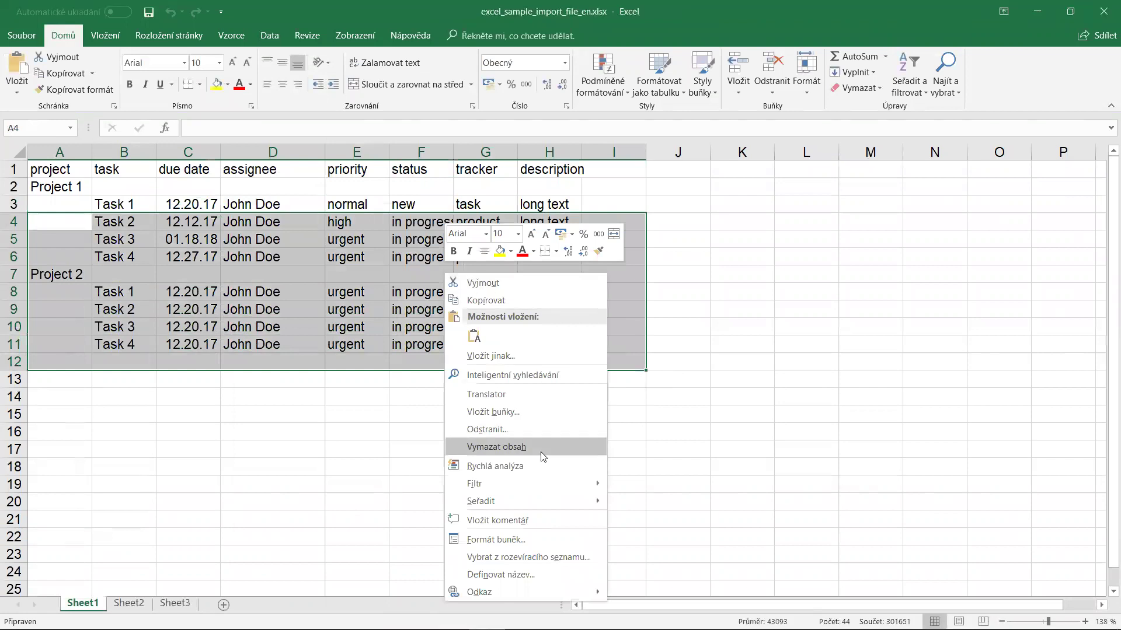
pyautogui.click(519, 431)
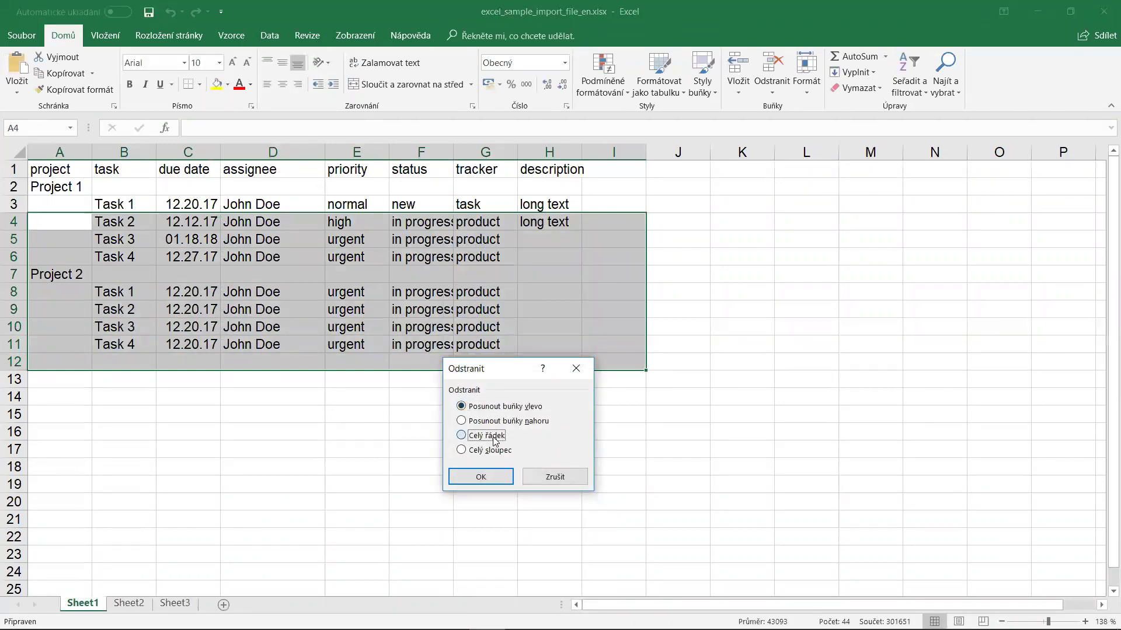
pyautogui.click(481, 477)
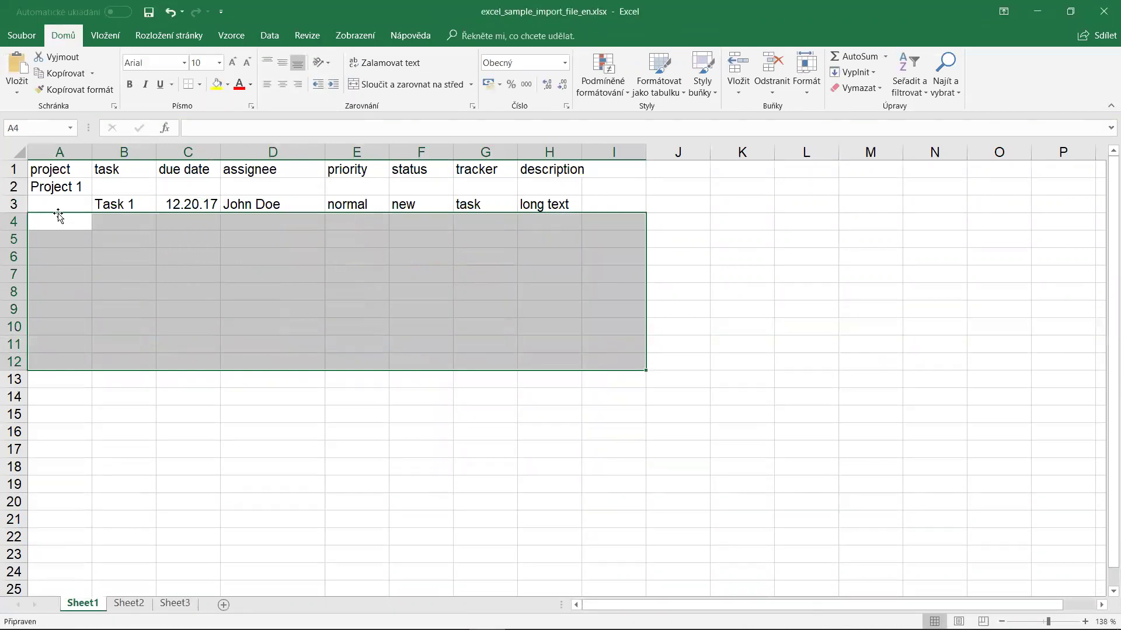
pyautogui.click(44, 188)
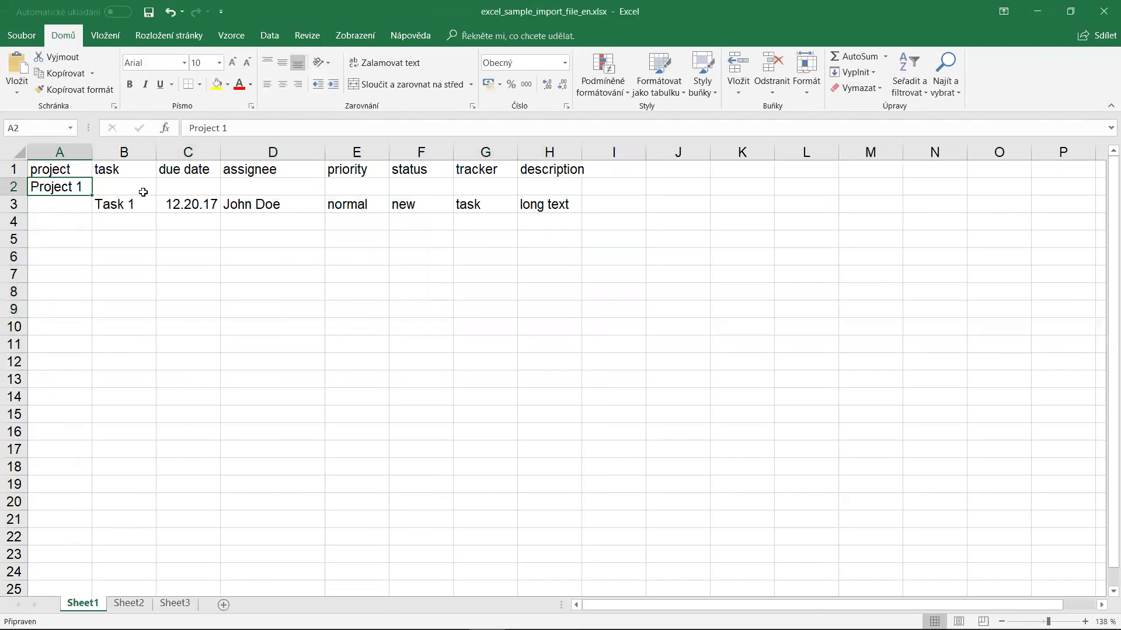
pyautogui.click(66, 214)
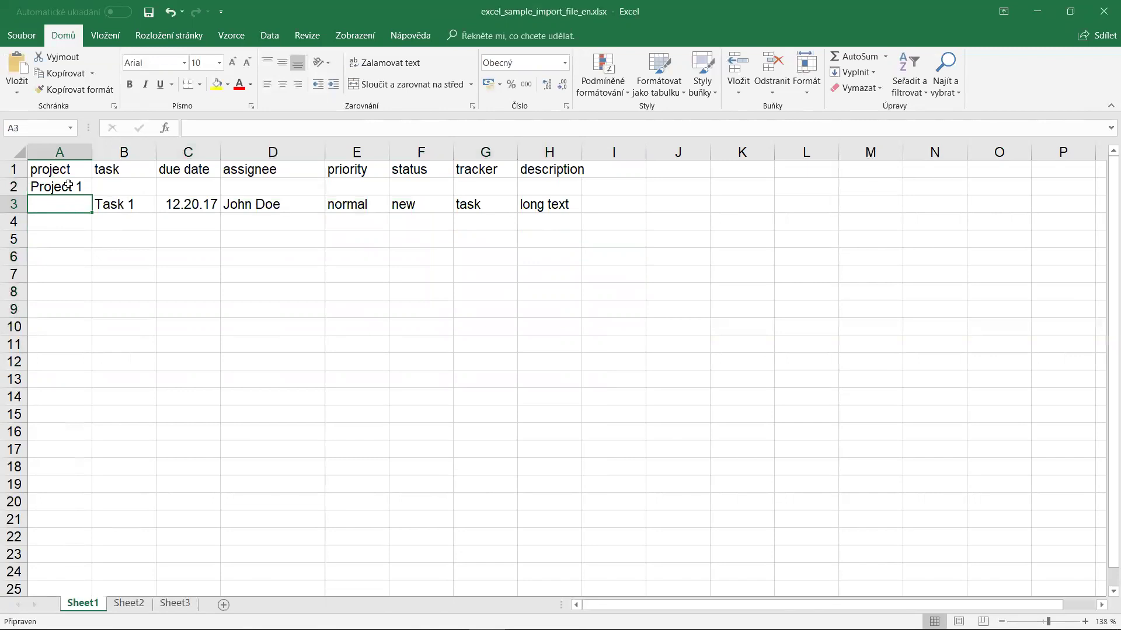
pyautogui.click(55, 169)
pyautogui.click(55, 188)
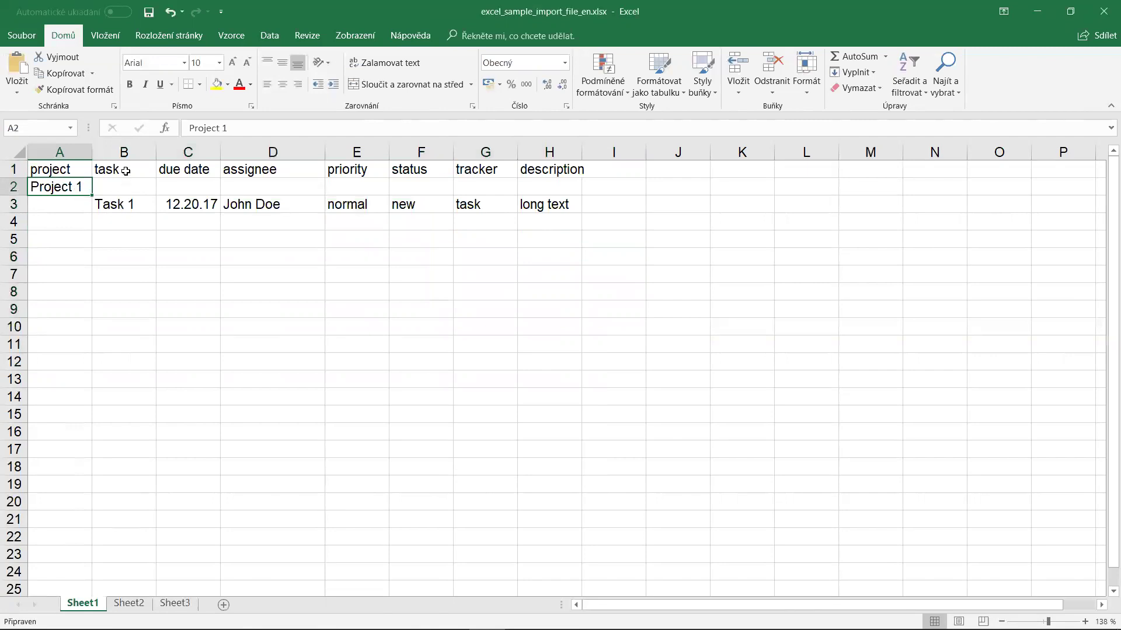
pyautogui.click(128, 205)
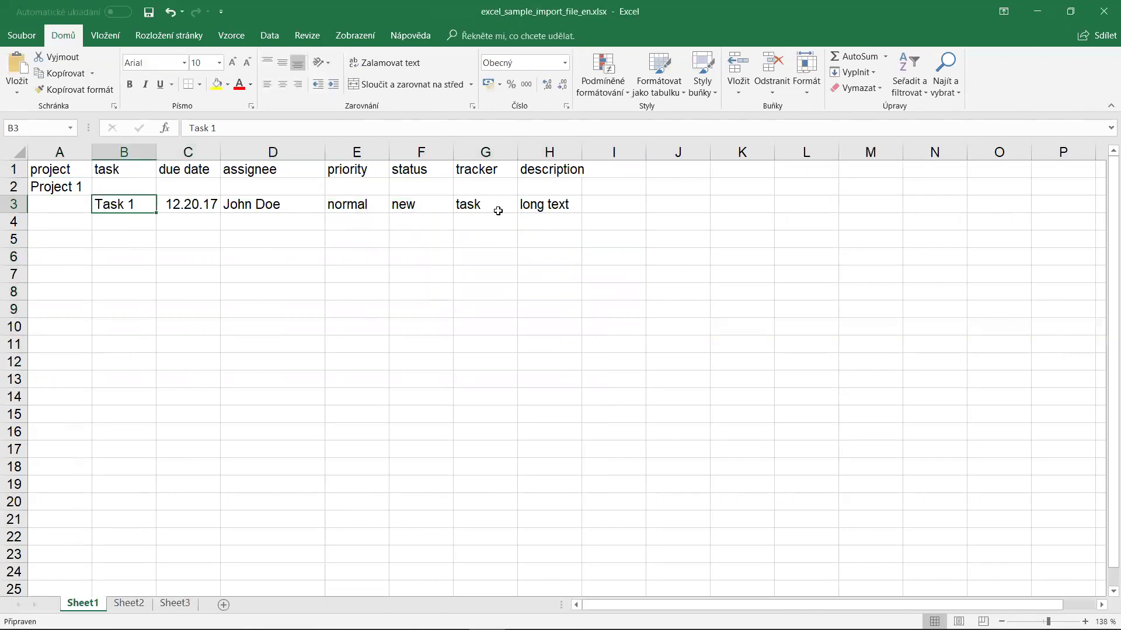
pyautogui.click(281, 239)
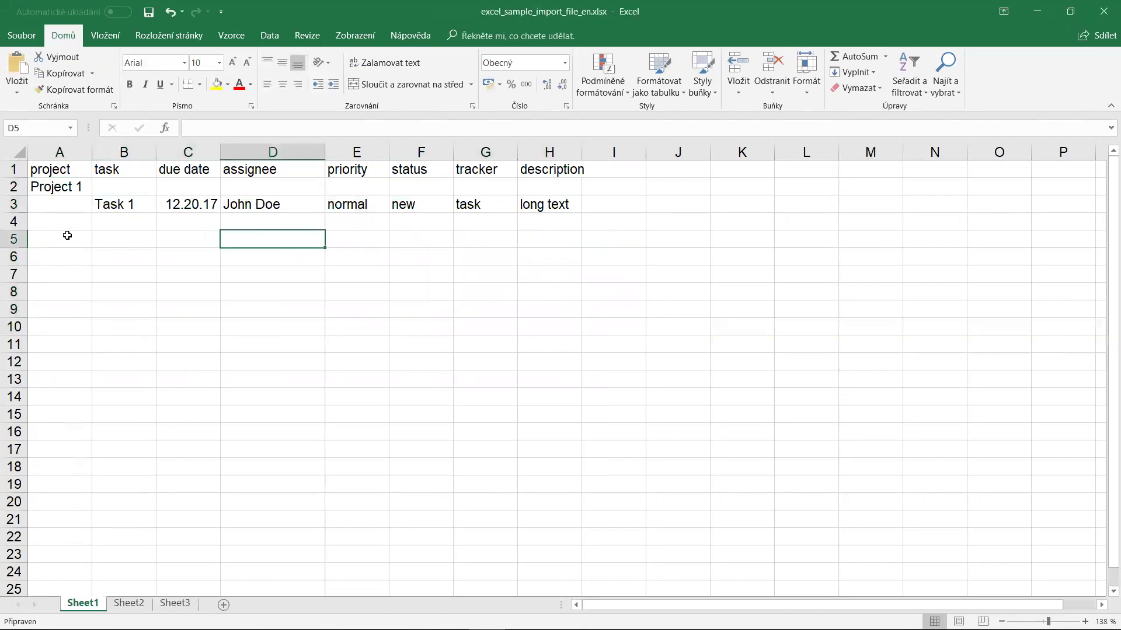
# - Rename the project in cell A2 as "Project for webinar"
pyautogui.click(43, 188)
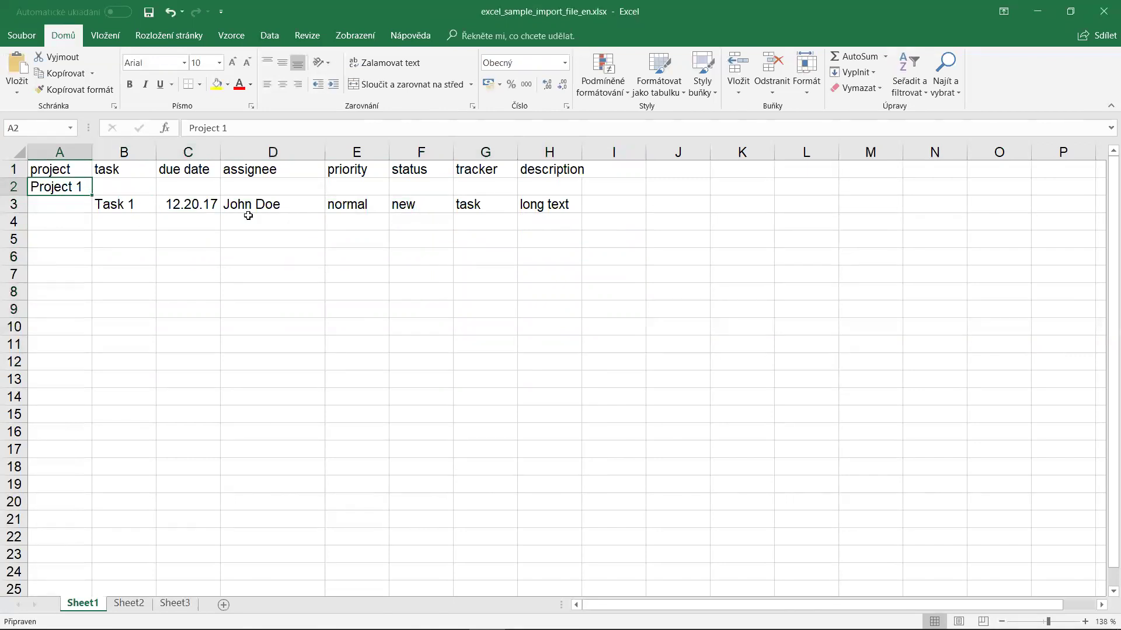
pyautogui.write('P')
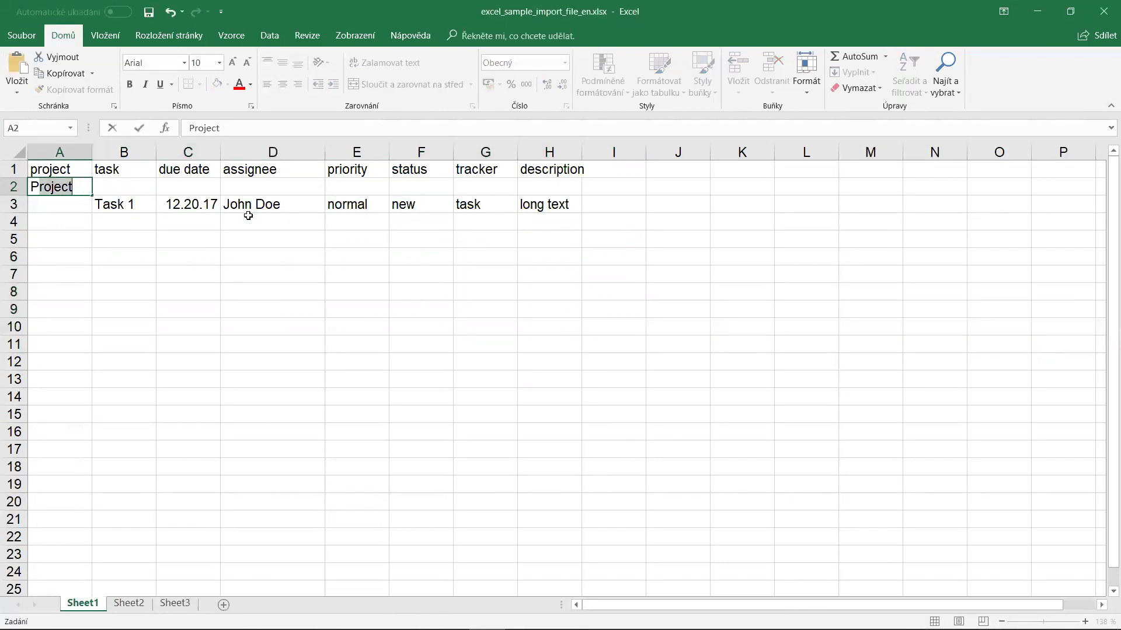
pyautogui.write('roject for webinar')
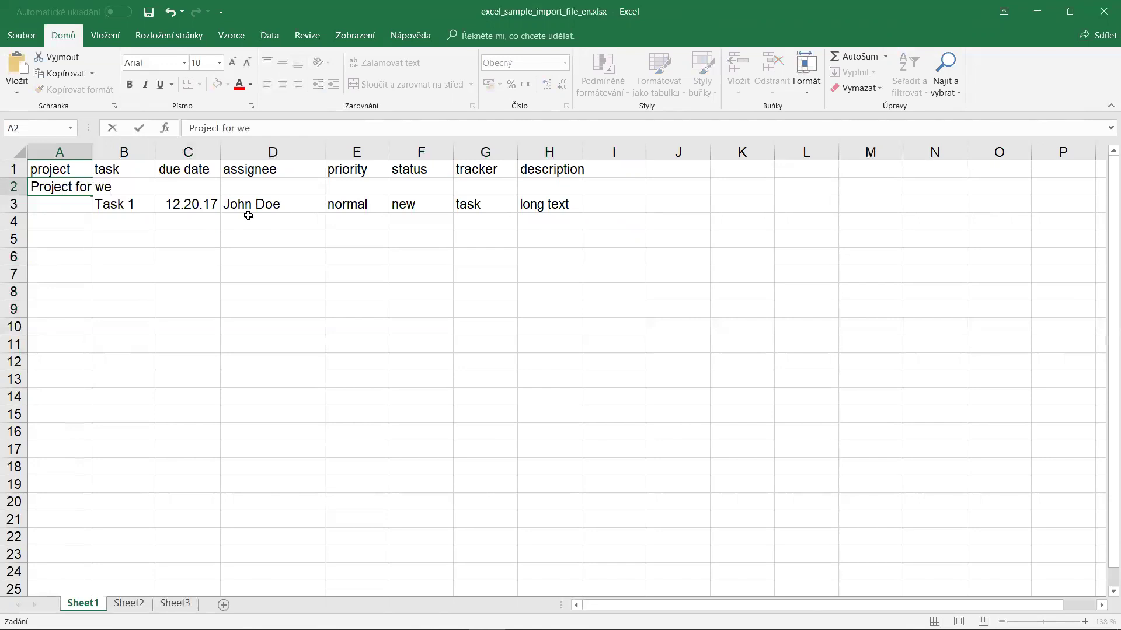
# - Rename the task in cell B3 as "My test task"
pyautogui.click(122, 206)
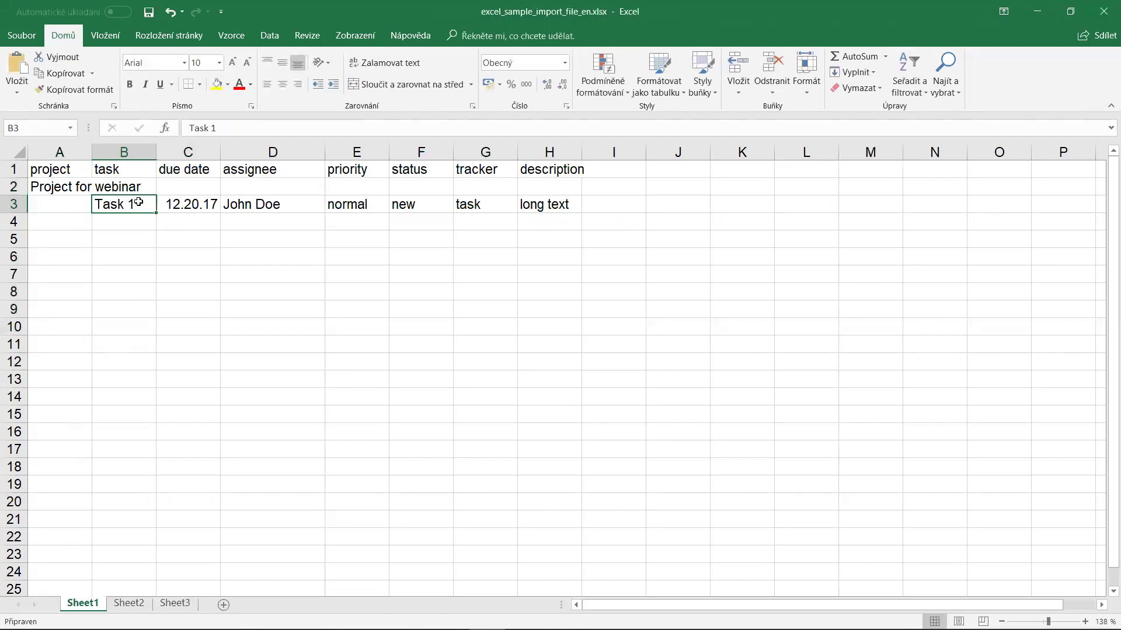
pyautogui.write('Maj')
pyautogui.press('BackSpace')
pyautogui.press('BackSpace')
pyautogui.write('y test task')
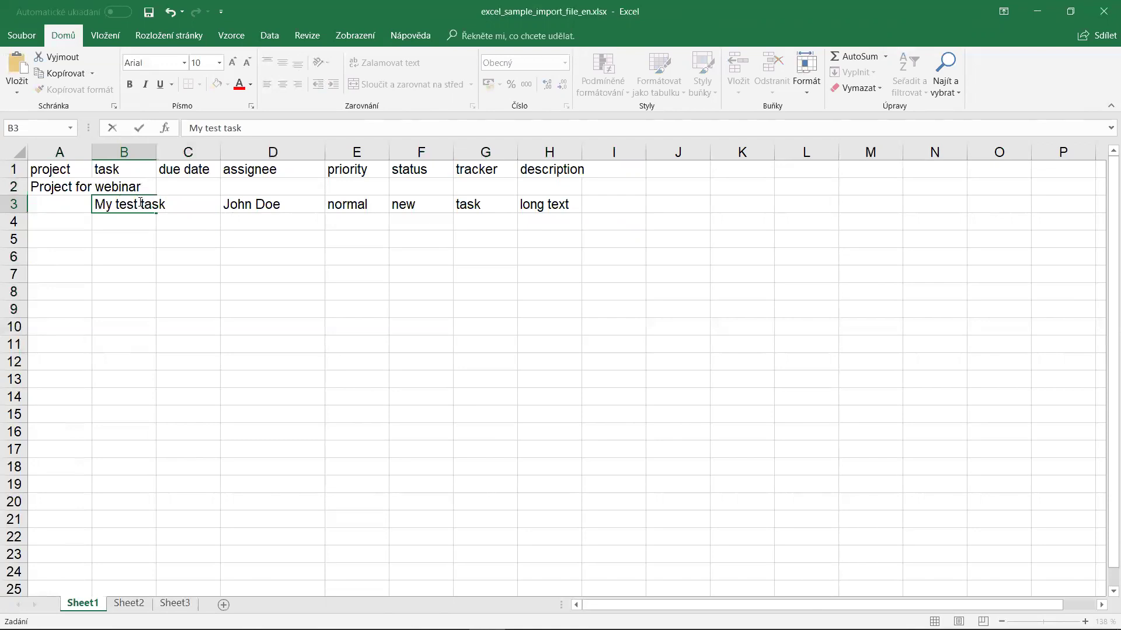
pyautogui.press('Tab')
# - Check the assignee, priority, status, tracker and description values in the task's row
pyautogui.press('Tab')
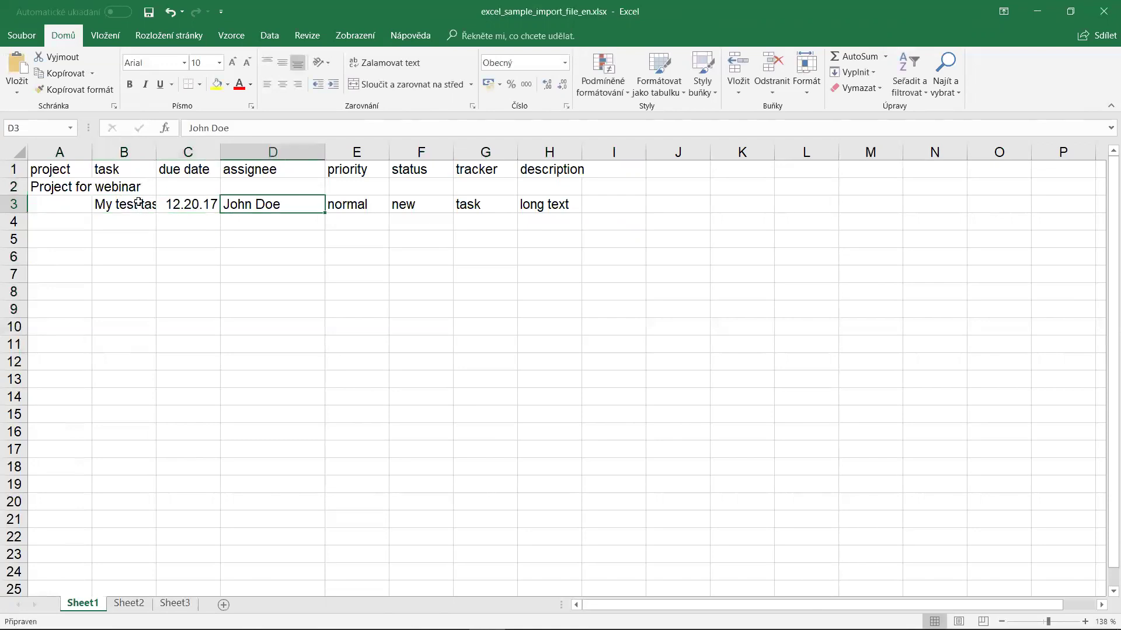
pyautogui.press('Tab')
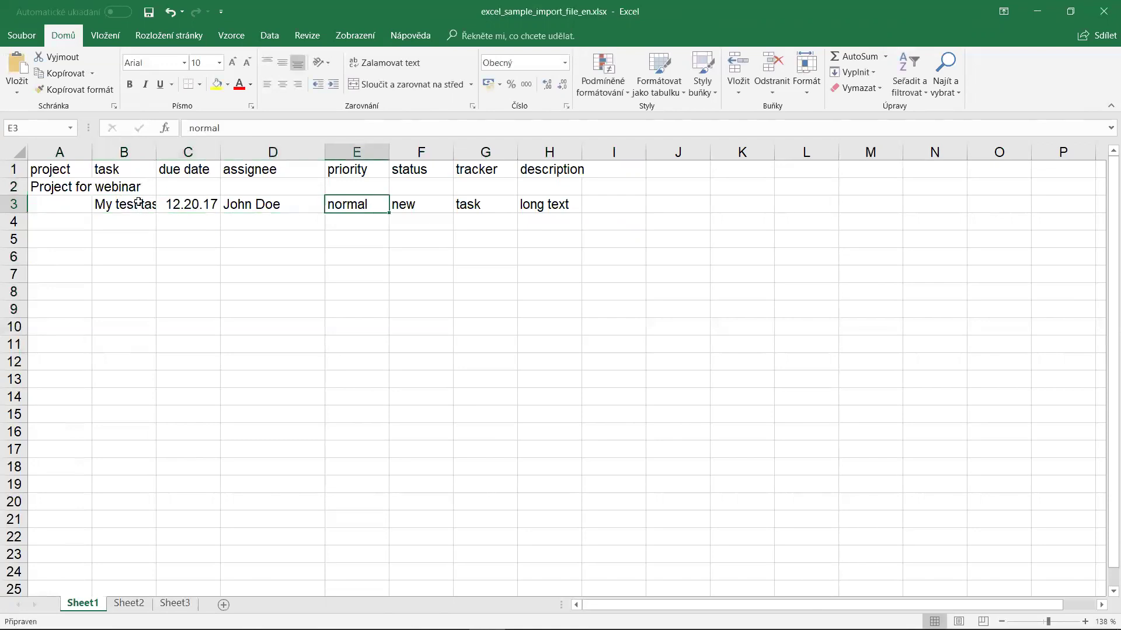
pyautogui.press('Tab')
pyautogui.press('Tab')
pyautogui.press('Tab')
pyautogui.press('Tab')
pyautogui.press('Left')
pyautogui.press('Left')
# - Save the edited sample workbook and close it
pyautogui.hotkey('ctrl', 's')
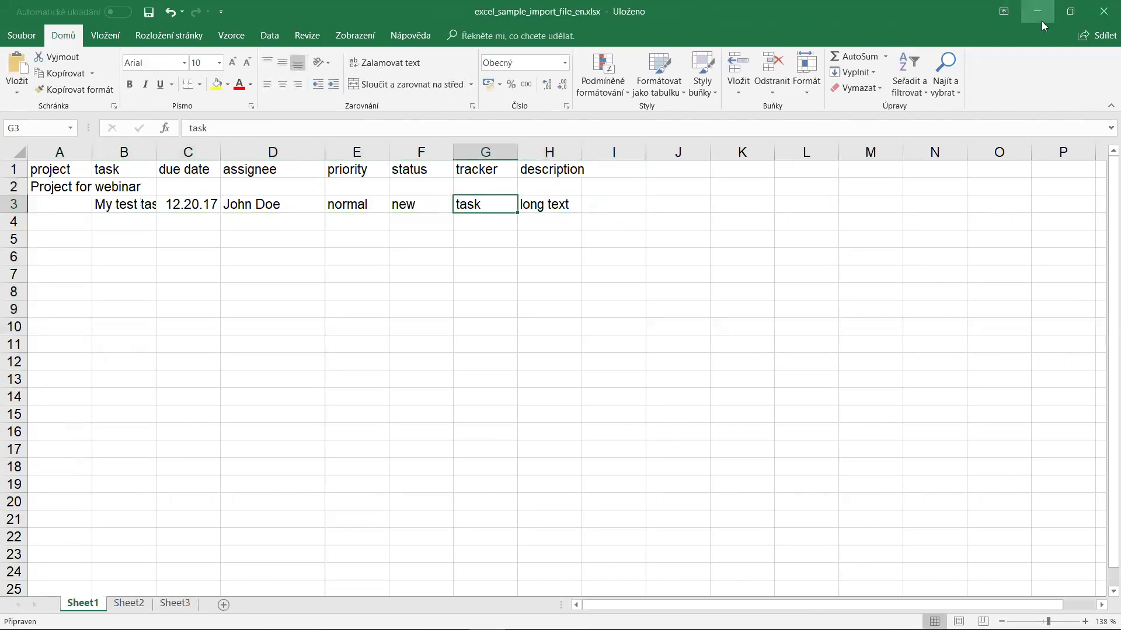
pyautogui.click(1103, 11)
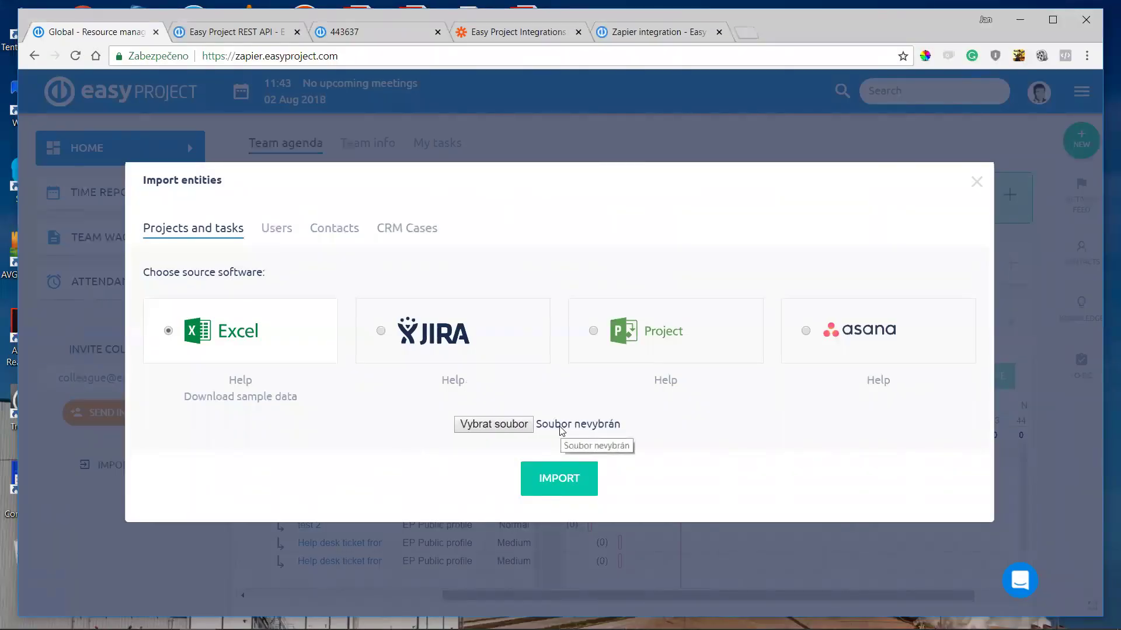
# - Choose excel_sample_import_file_en.xlsx from the Documents subfolder Easy Software > Easy Integration > Webinar as the file to import
pyautogui.click(494, 425)
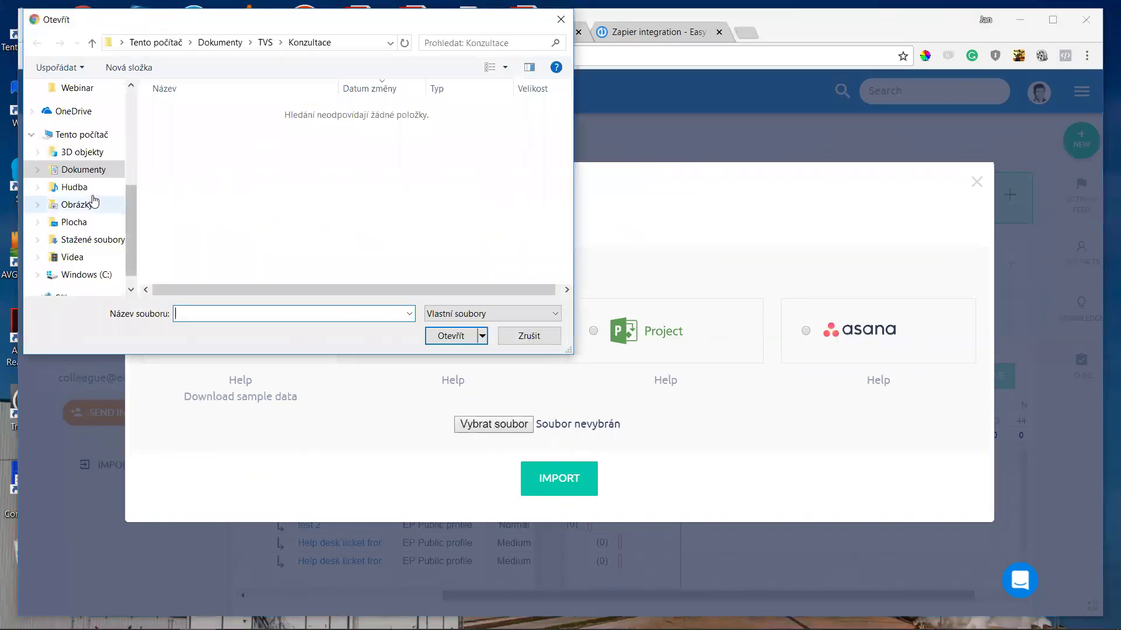
pyautogui.click(88, 171)
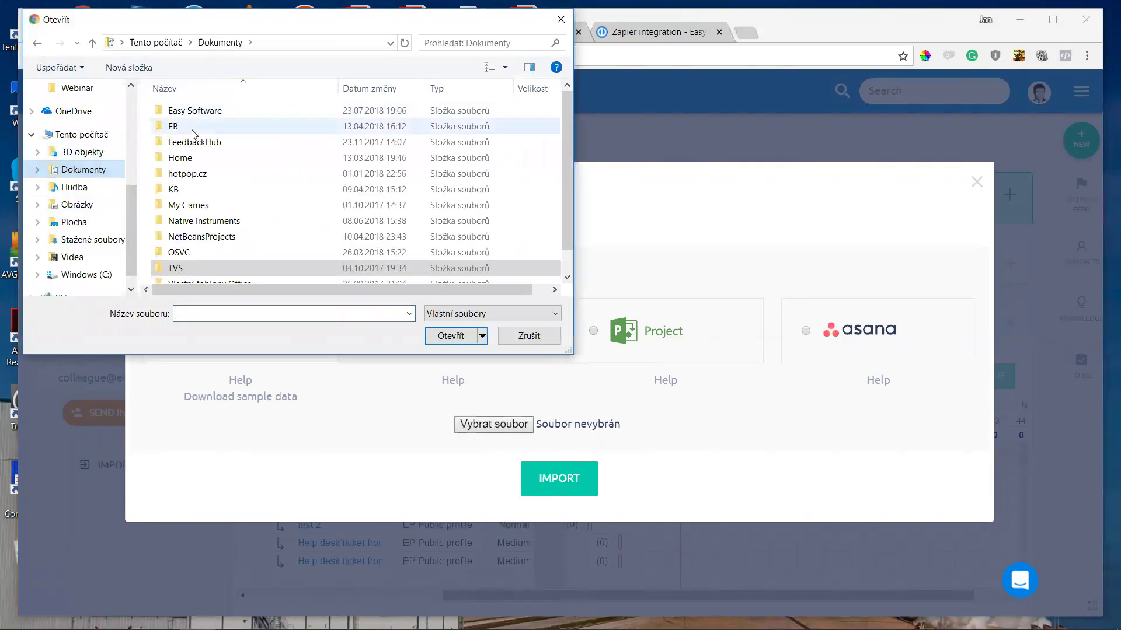
pyautogui.doubleClick(191, 111)
pyautogui.doubleClick(192, 158)
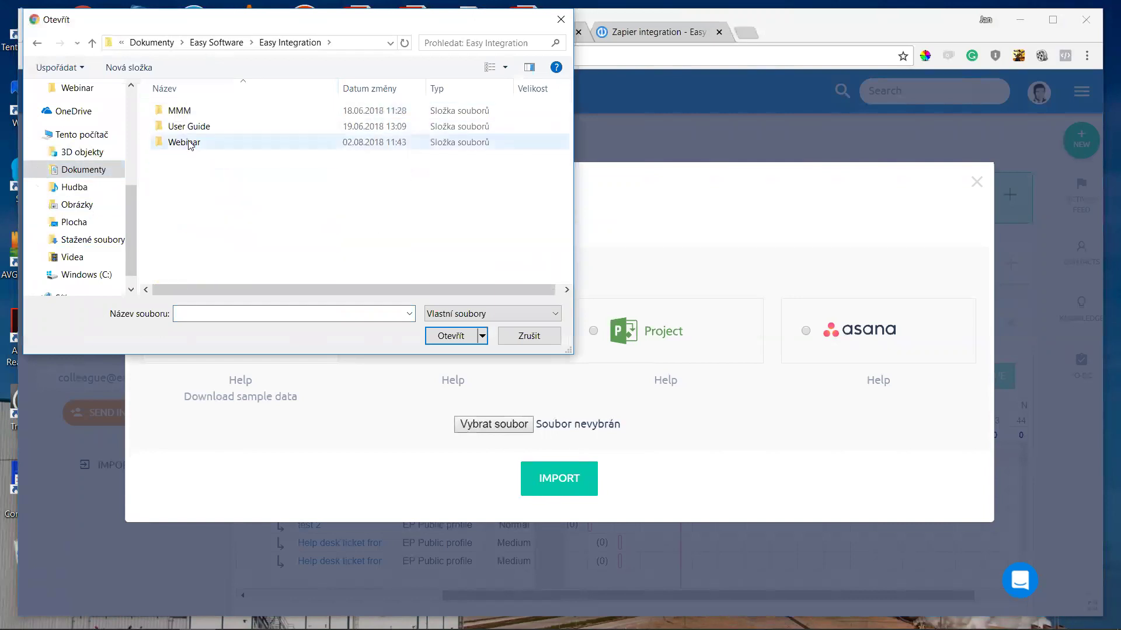
pyautogui.doubleClick(190, 143)
pyautogui.click(188, 112)
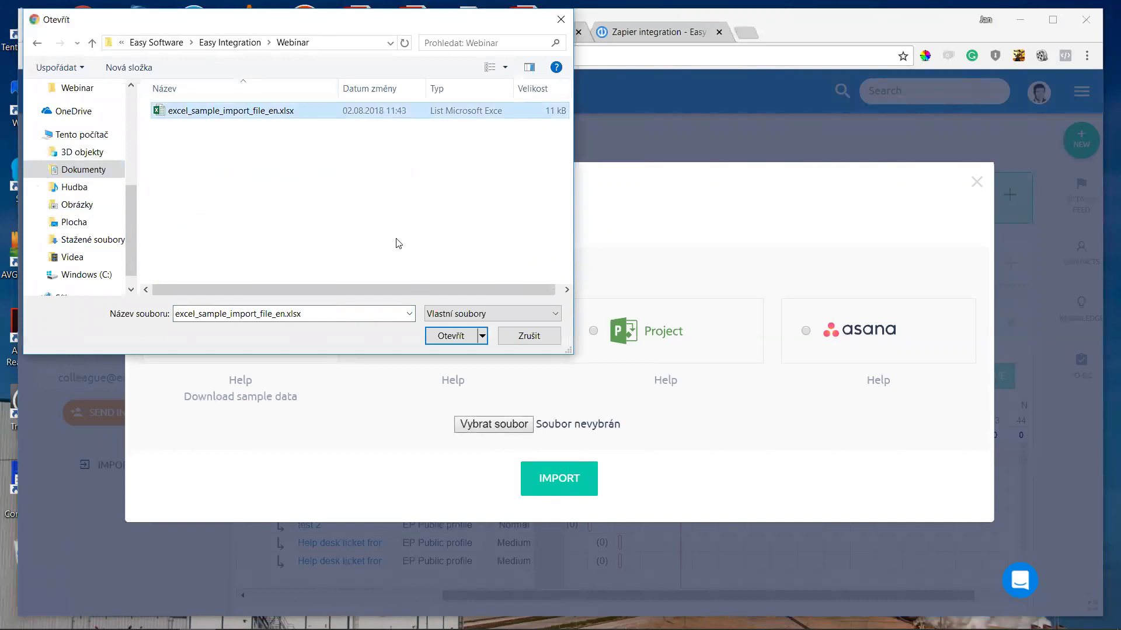
pyautogui.click(454, 347)
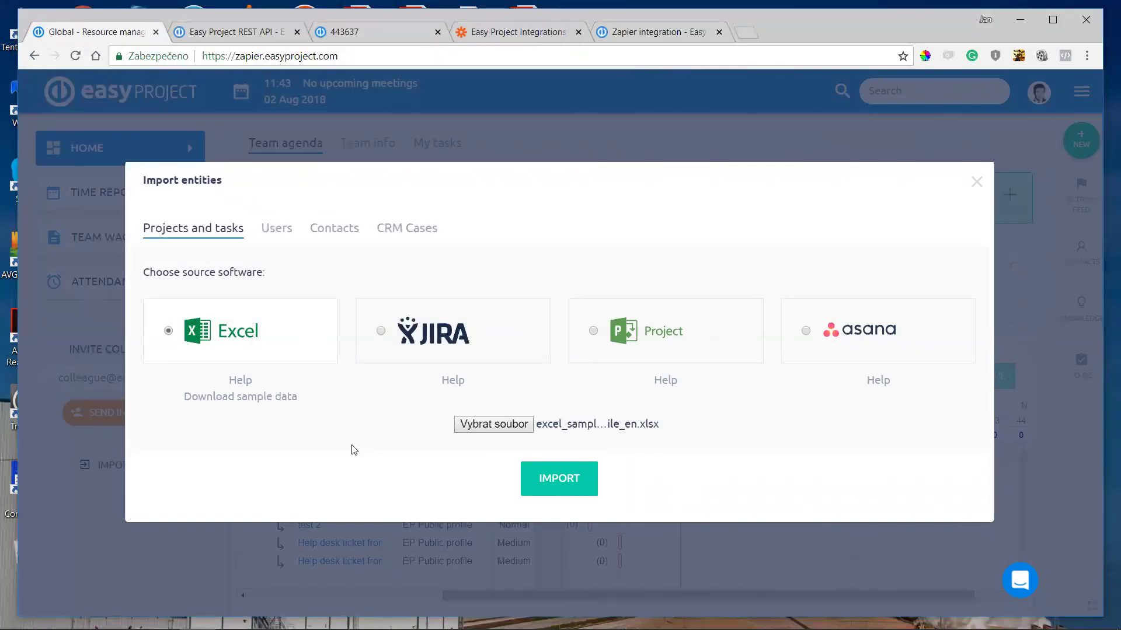
# - Import the chosen Excel file and review the import report for the project, task, statuses, priorities and types
pyautogui.click(581, 485)
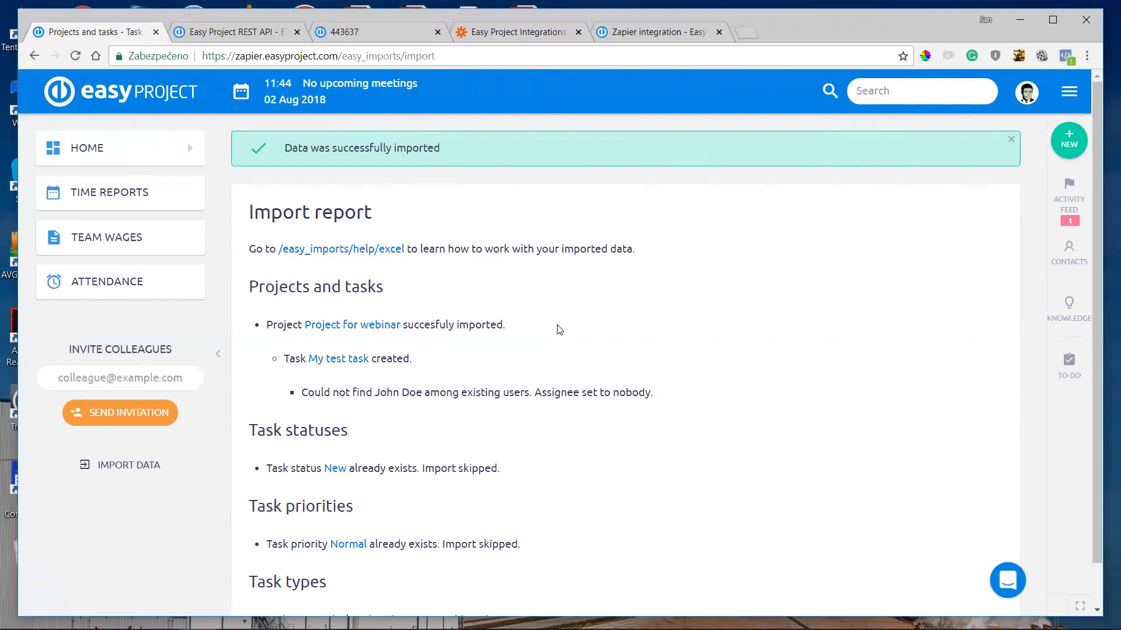
pyautogui.scroll(-1, 566, 304)
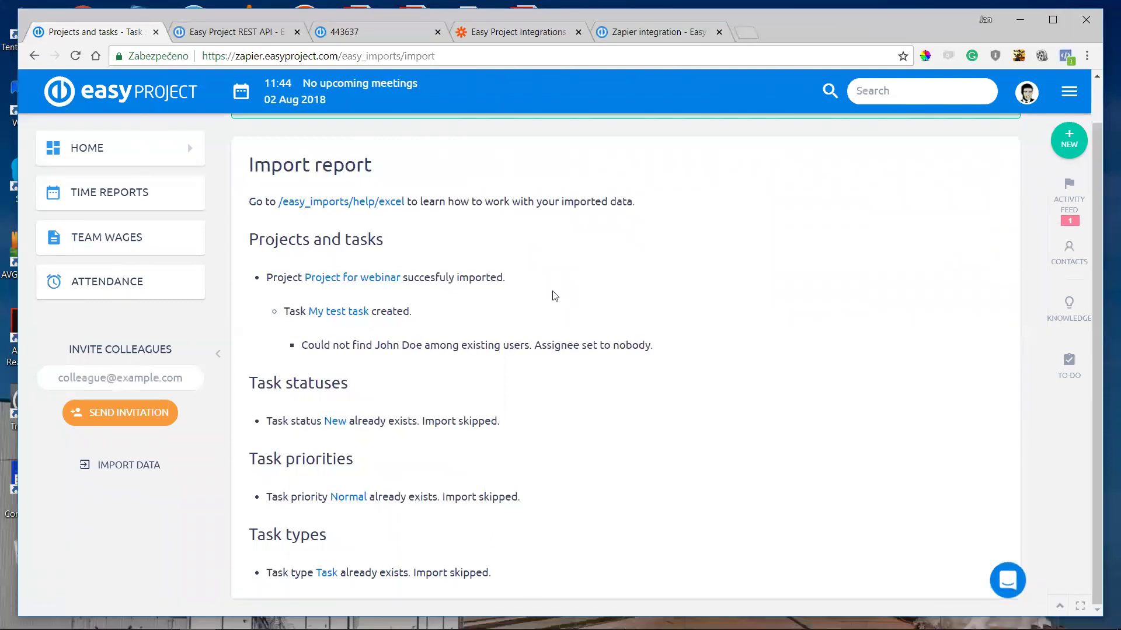
pyautogui.scroll(1, 561, 278)
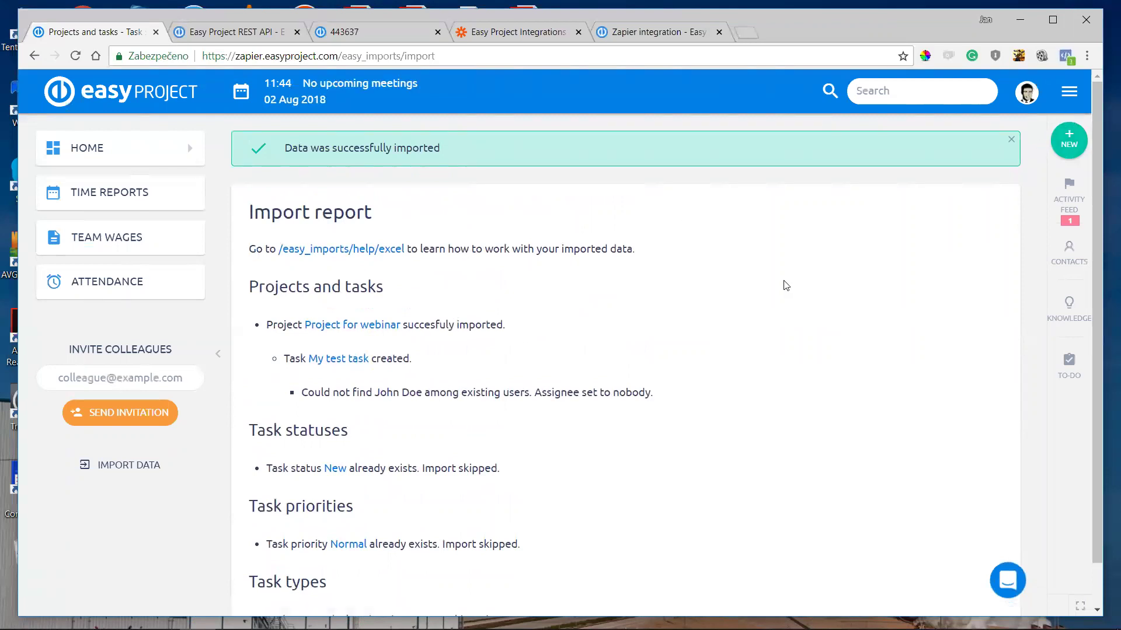
# - Open Custom imports in the administration and expand the list of available XML and CSV import types
pyautogui.click(1066, 96)
pyautogui.click(788, 587)
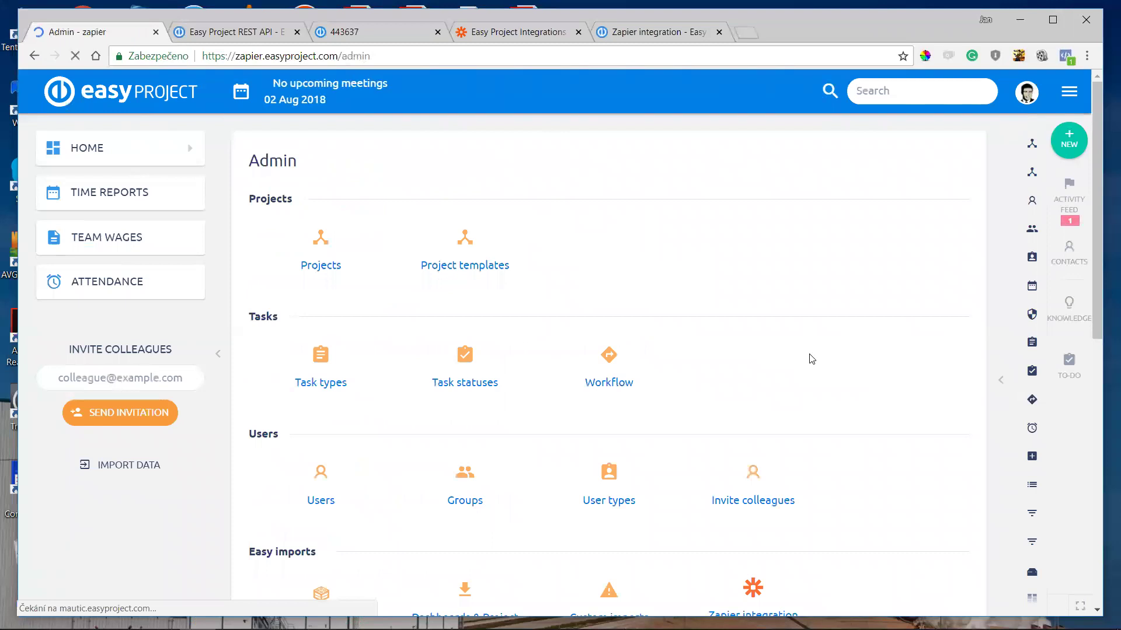
pyautogui.scroll(-4, 821, 353)
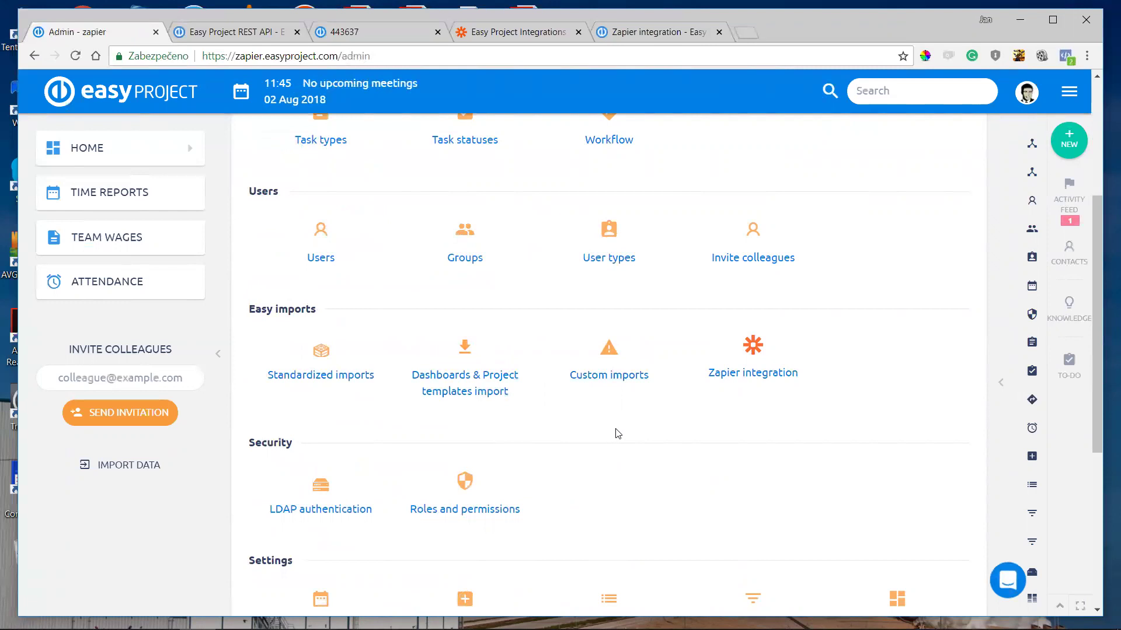
pyautogui.click(608, 384)
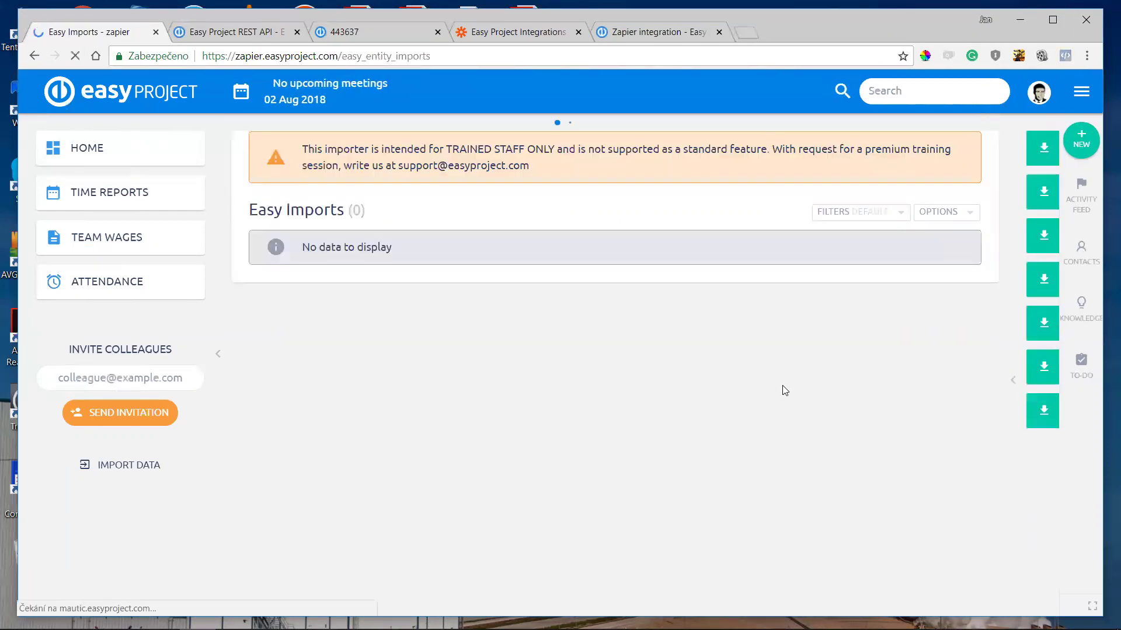
pyautogui.click(1013, 381)
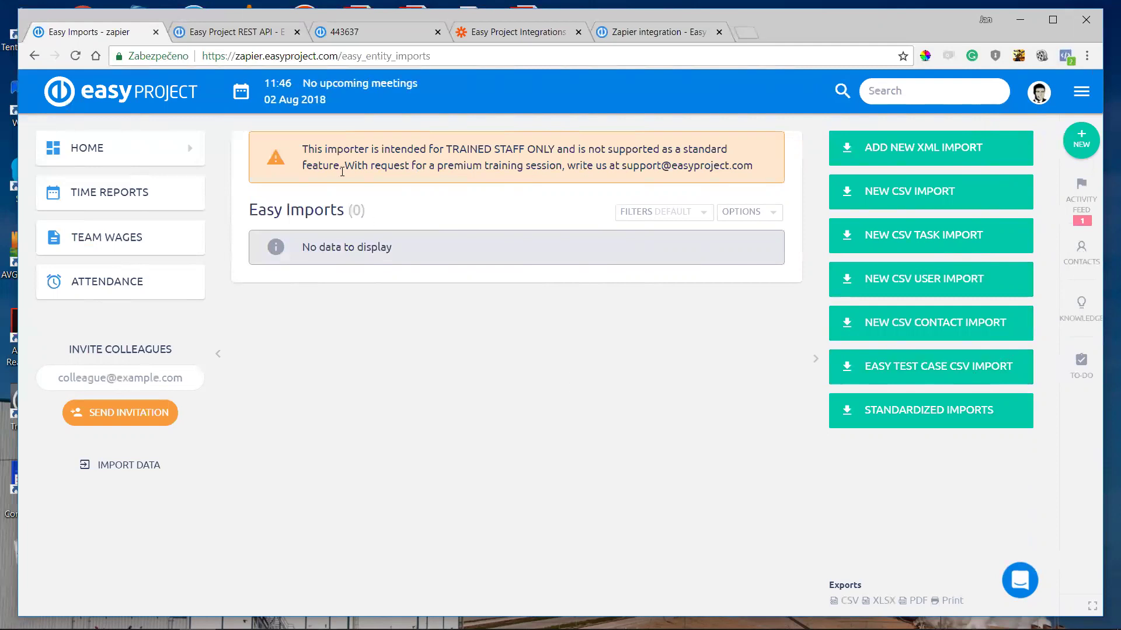
# - Read the Easy Project REST API web page, covering the supported integrations, technical details and available entities
pyautogui.click(250, 35)
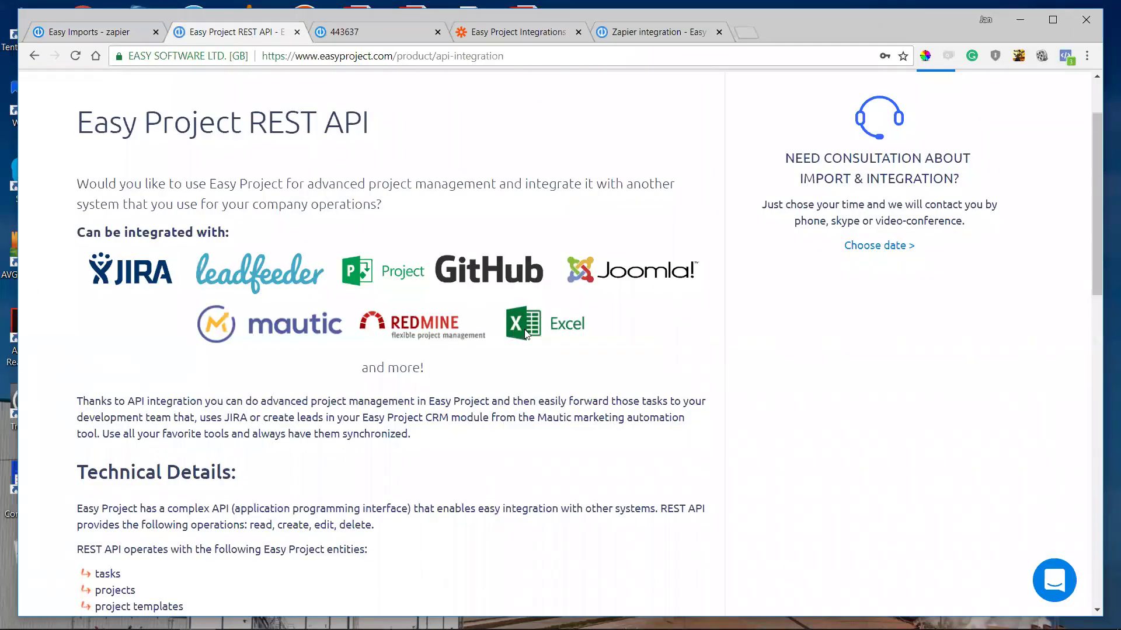
pyautogui.scroll(-2, 527, 333)
pyautogui.scroll(2, 526, 333)
pyautogui.scroll(-2, 636, 327)
pyautogui.scroll(2, 631, 327)
pyautogui.scroll(-2, 638, 318)
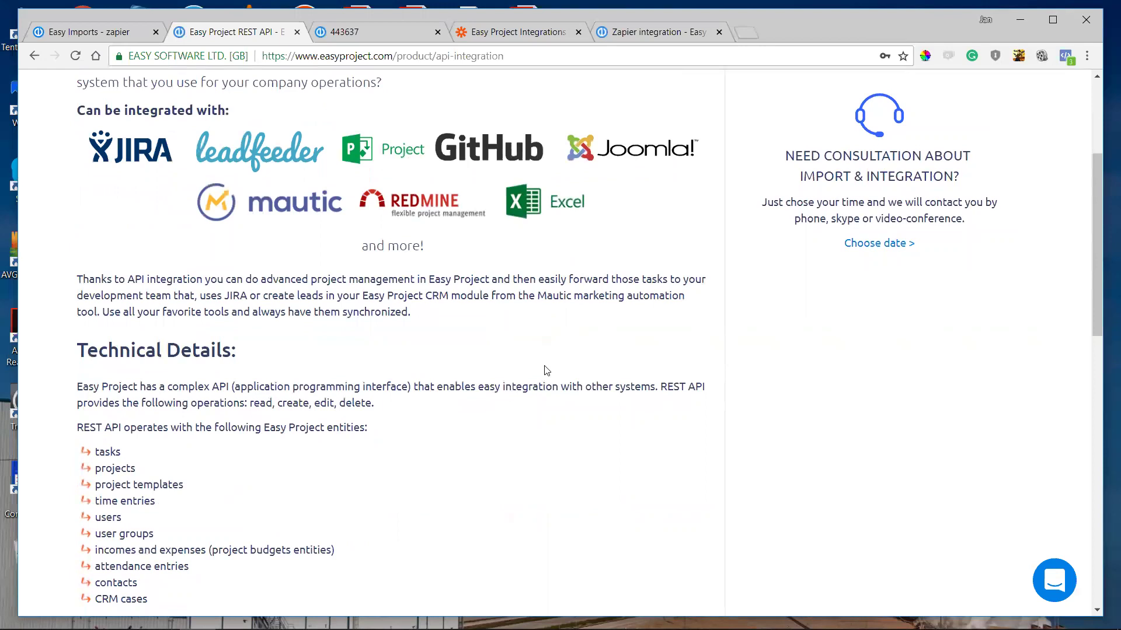
pyautogui.scroll(-2, 546, 369)
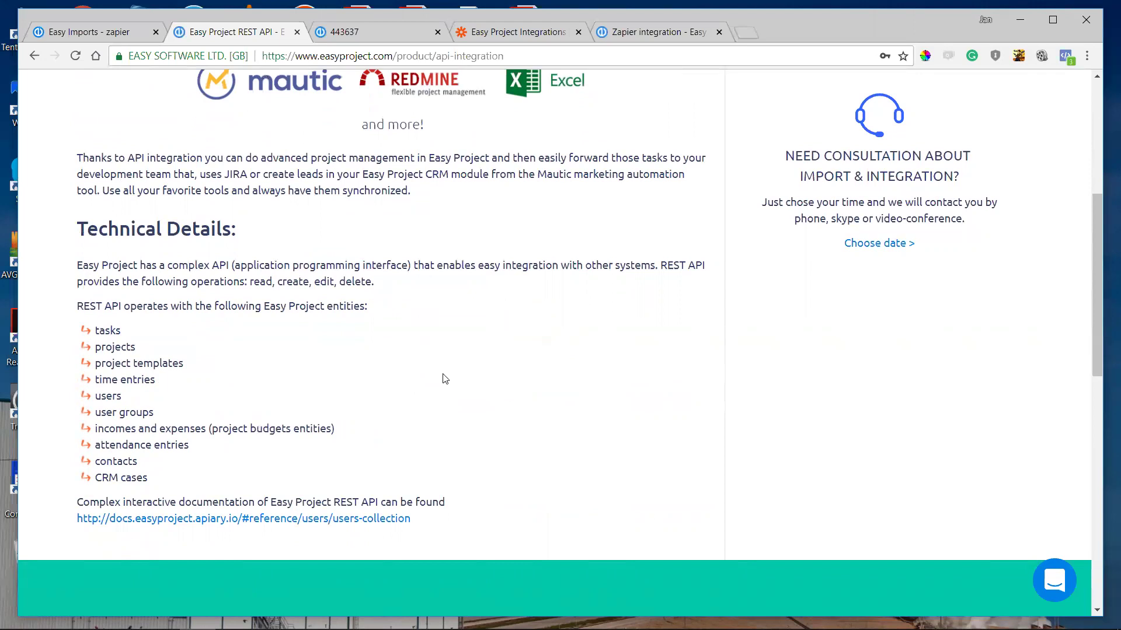
pyautogui.scroll(1, 464, 392)
pyautogui.scroll(1, 464, 392)
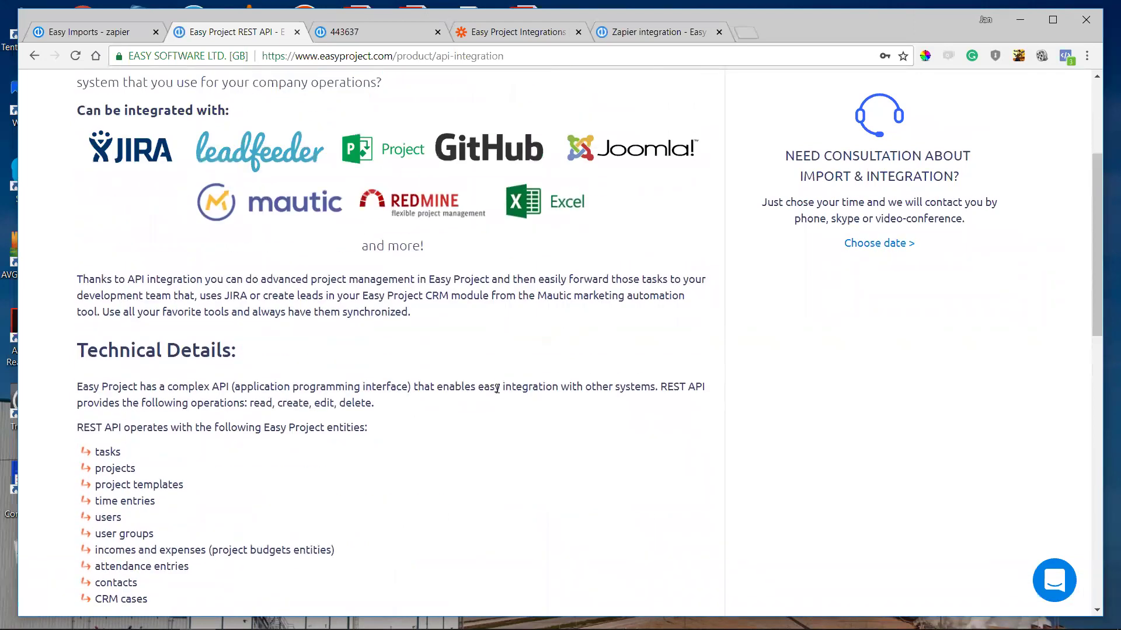
pyautogui.scroll(-2, 497, 388)
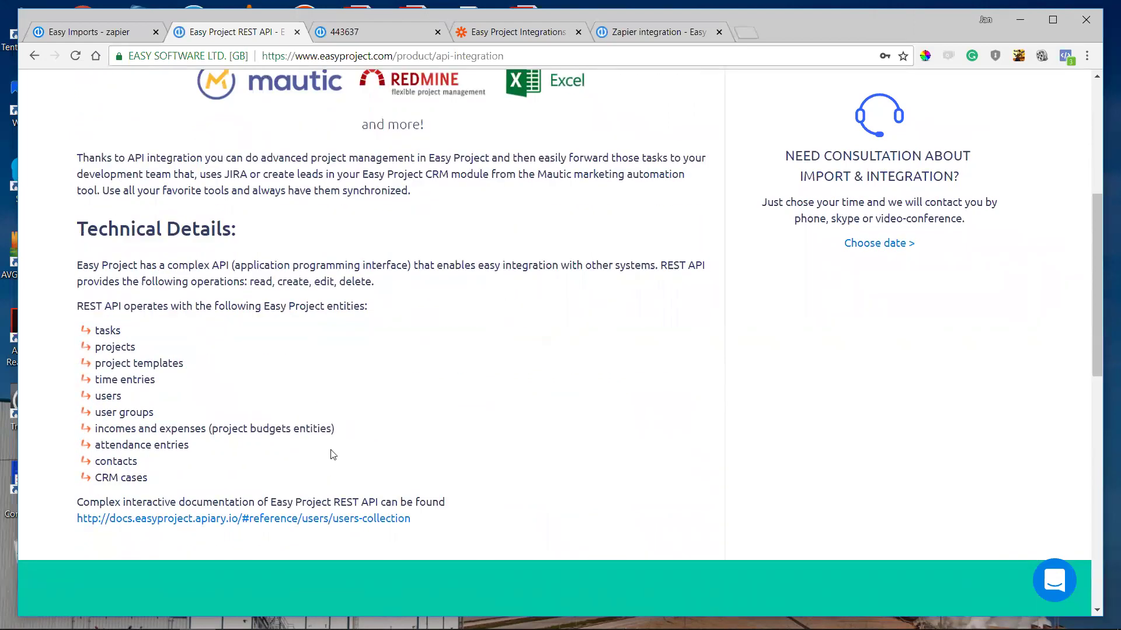
# - Open the interactive REST API documentation linked on the page and look through its user operations and reference sections
pyautogui.click(289, 518)
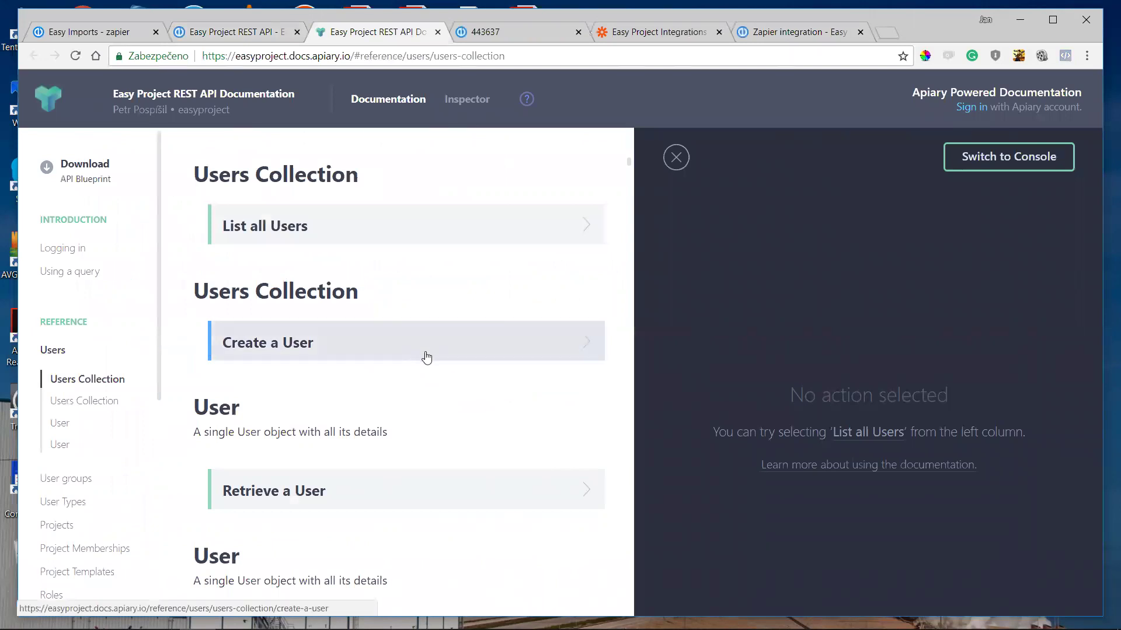
pyautogui.scroll(-2, 457, 367)
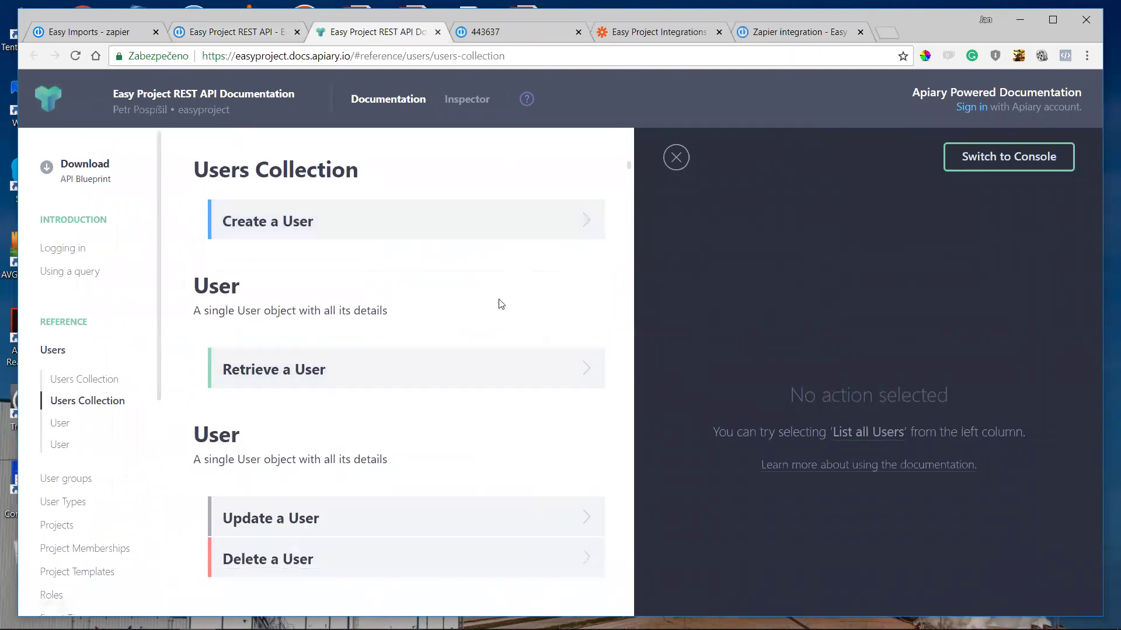
pyautogui.scroll(-2, 488, 291)
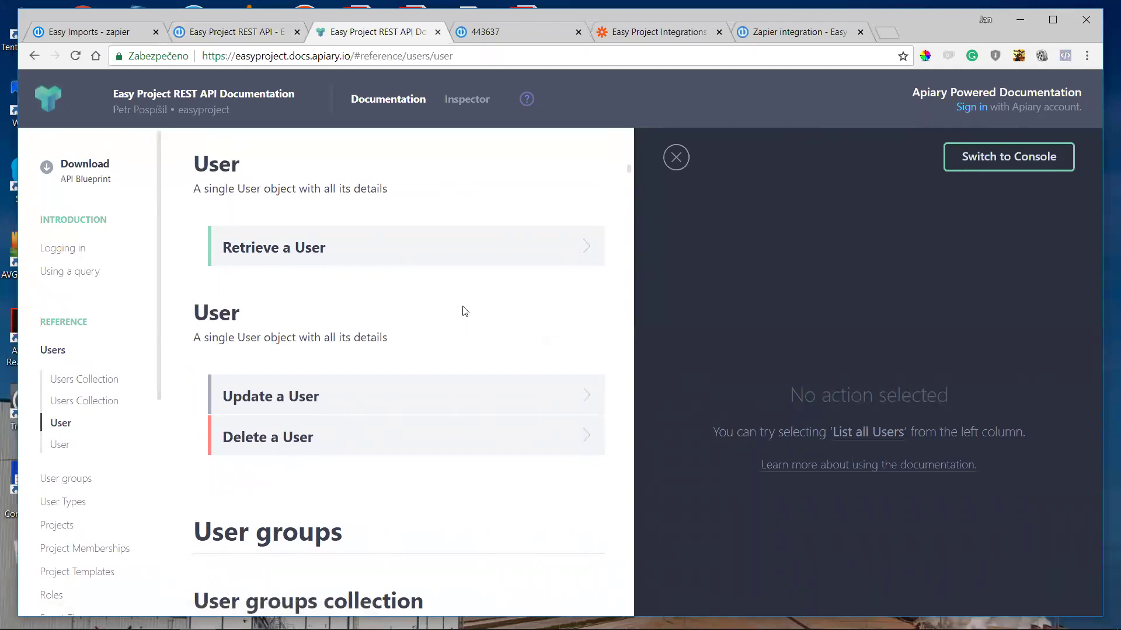
pyautogui.scroll(-2, 465, 328)
pyautogui.scroll(1, 449, 357)
pyautogui.scroll(1, 458, 353)
pyautogui.scroll(-2, 458, 353)
pyautogui.scroll(-4, 81, 476)
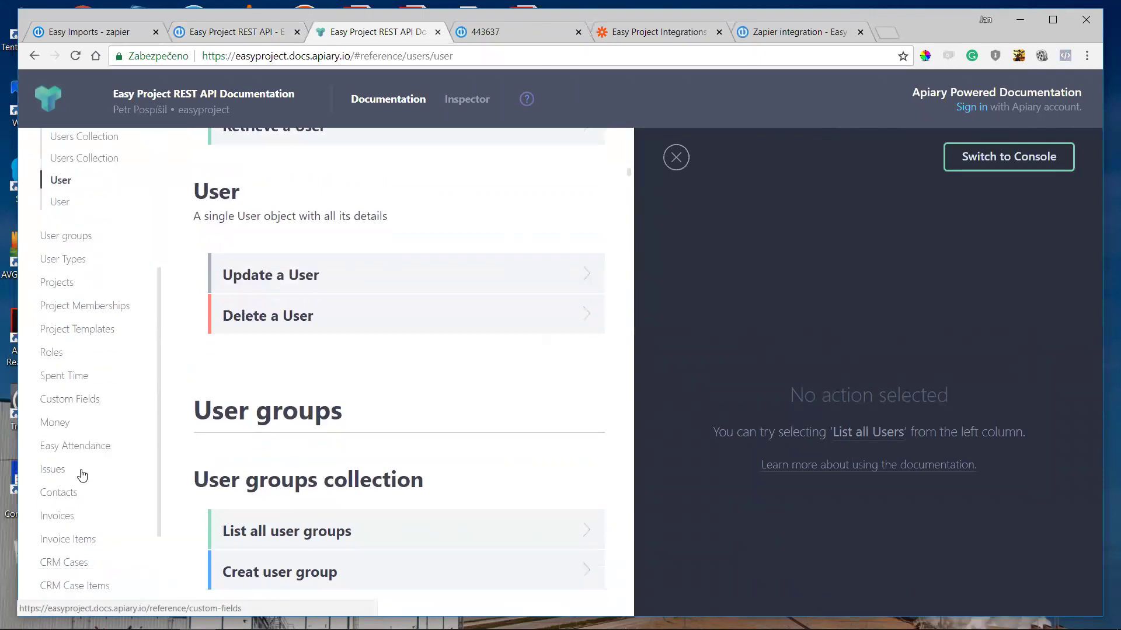
# - Open the Create Issue request in the Issues reference and examine its sample XML body
pyautogui.click(58, 471)
pyautogui.scroll(-2, 333, 413)
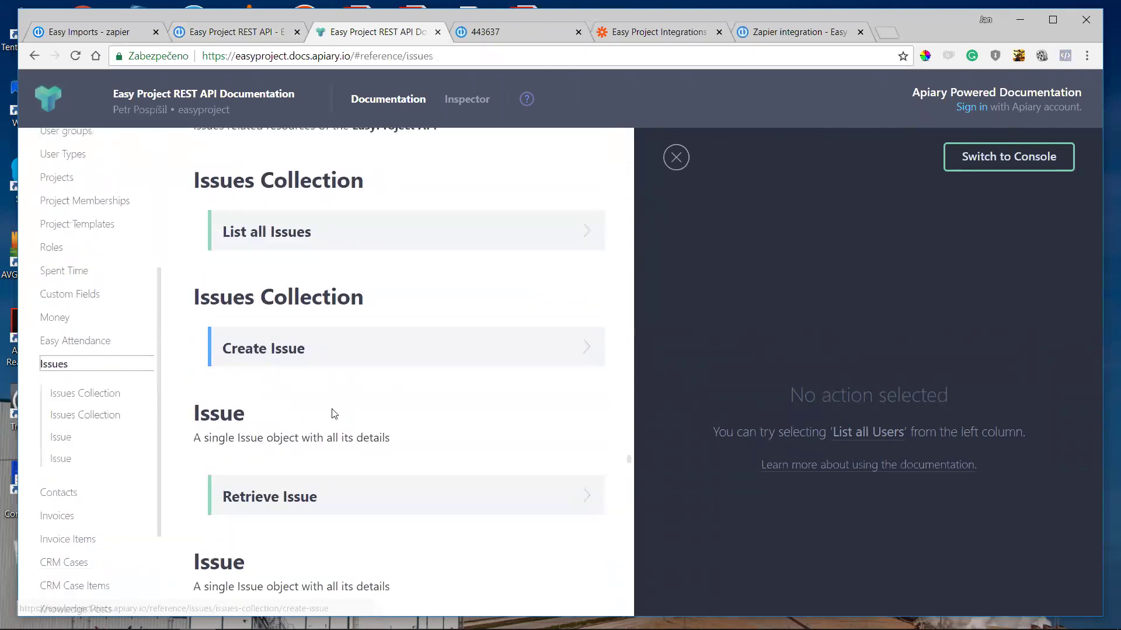
pyautogui.click(290, 347)
pyautogui.scroll(-2, 818, 418)
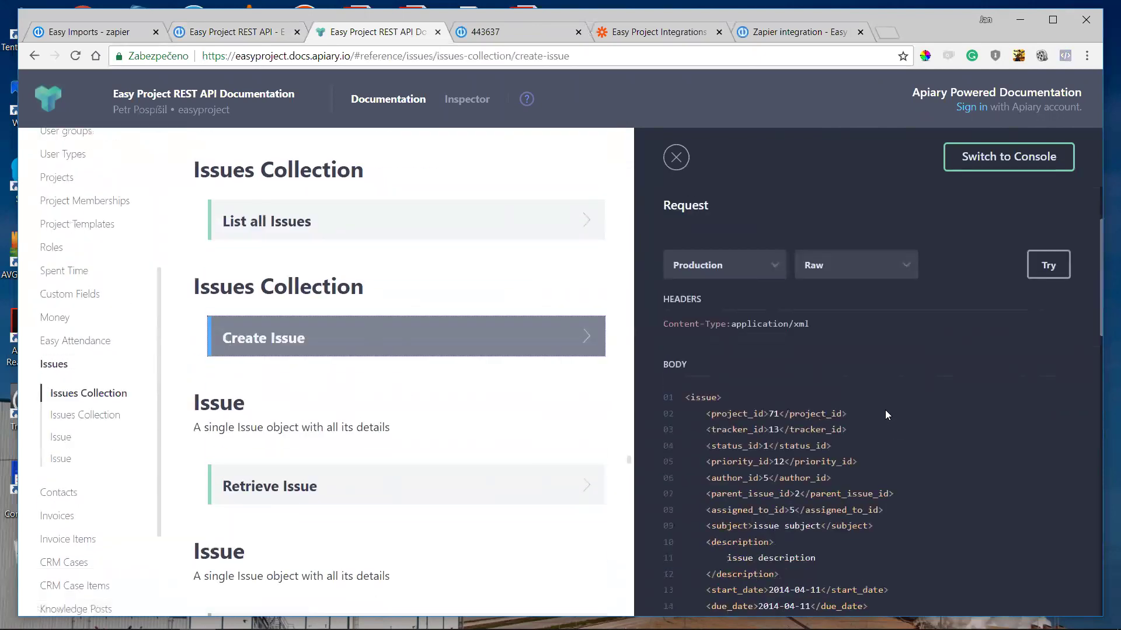
pyautogui.scroll(-4, 885, 410)
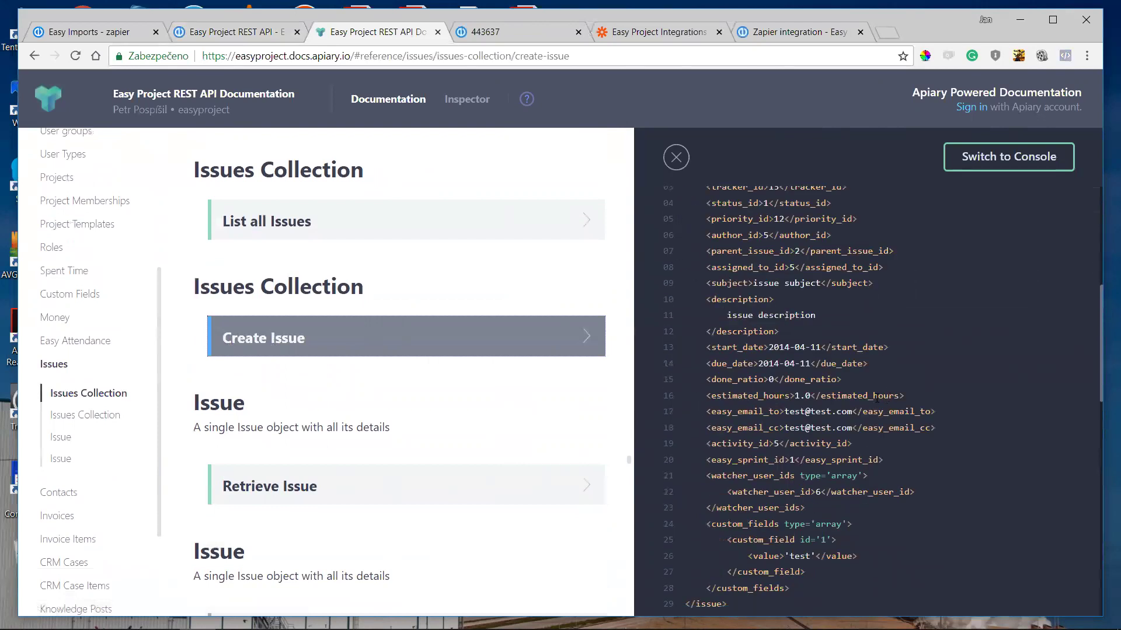
pyautogui.scroll(6, 531, 395)
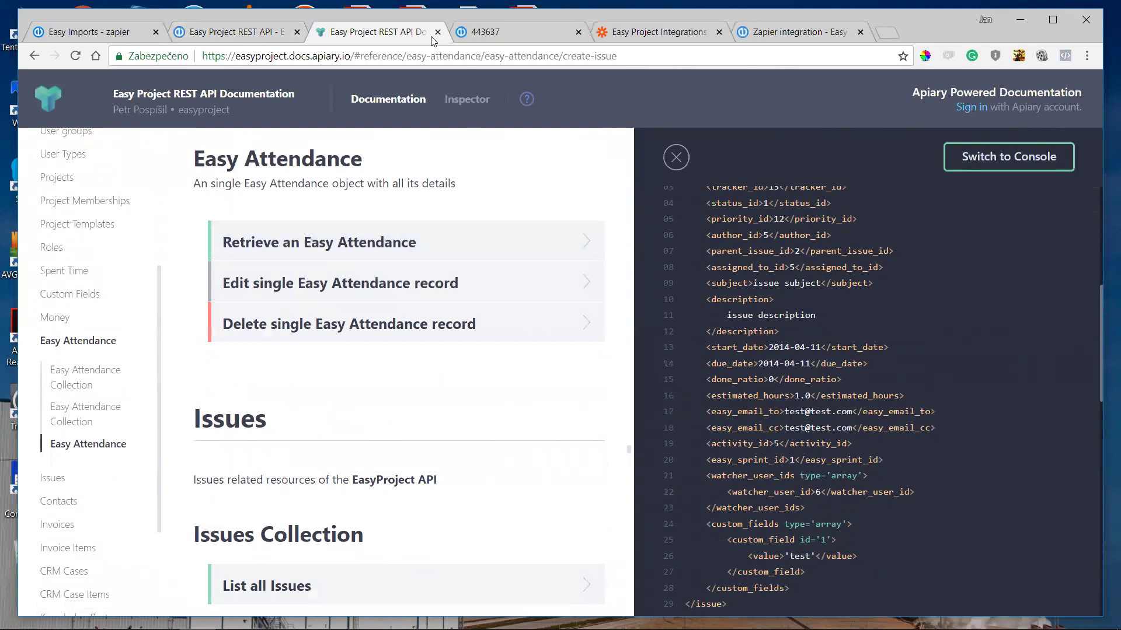
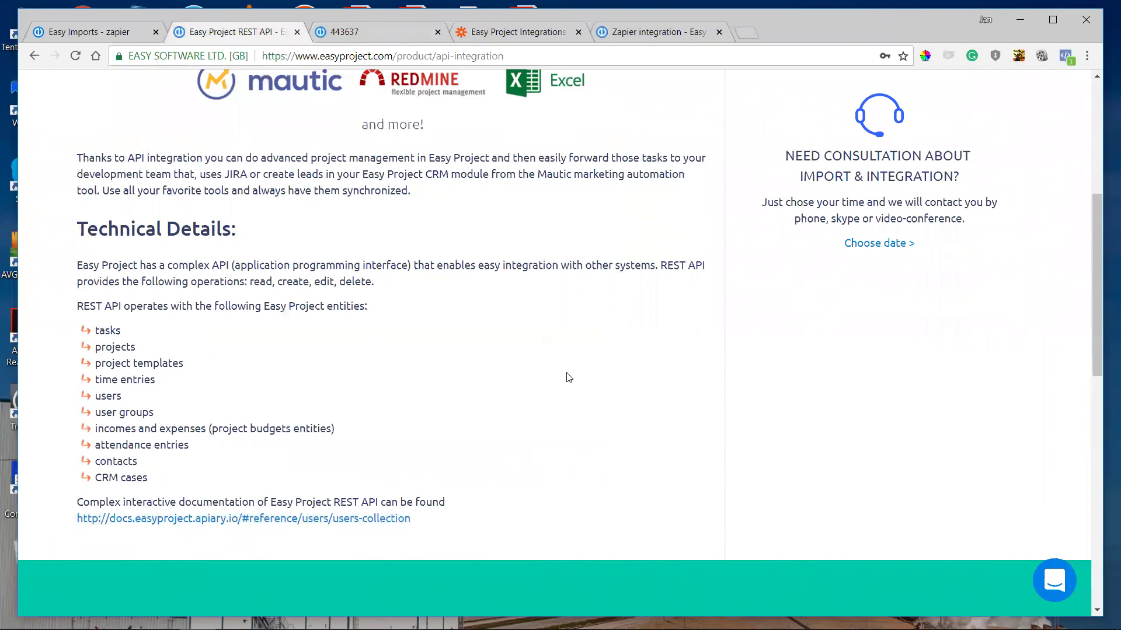
# - View the live consultation booking form on the REST API page, then close it without filling it in
pyautogui.scroll(4, 555, 374)
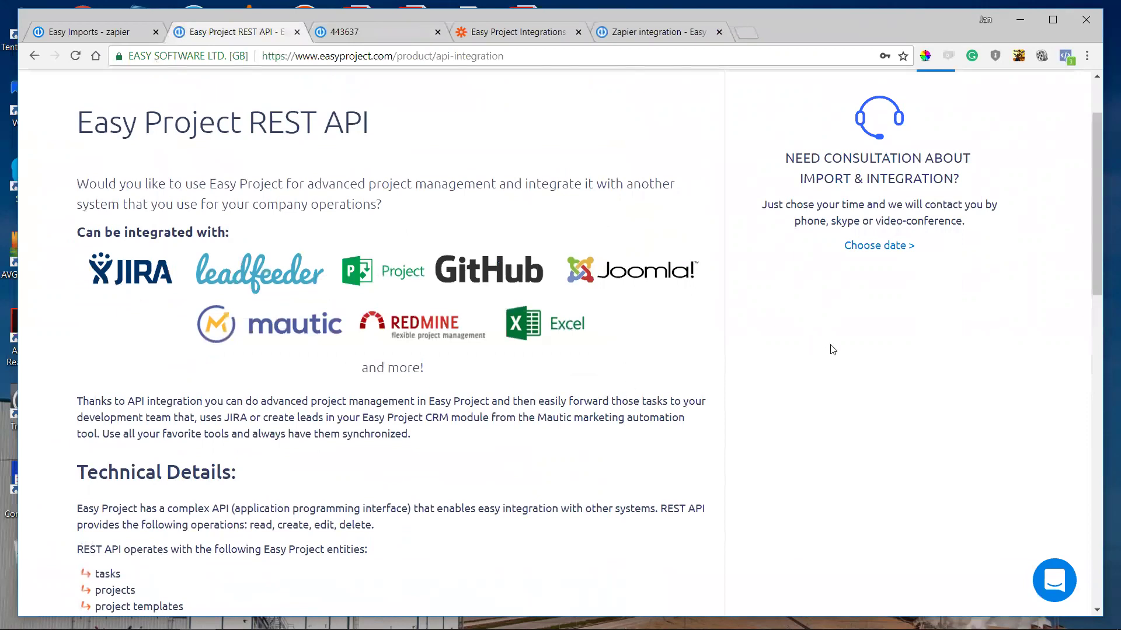
pyautogui.scroll(2, 815, 385)
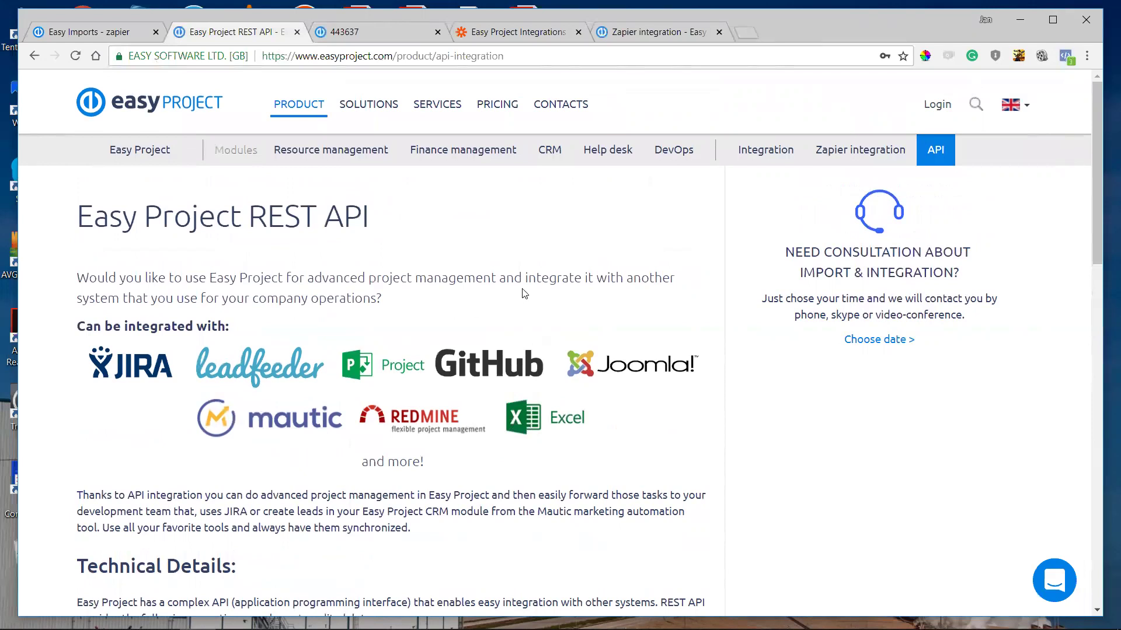
pyautogui.click(873, 340)
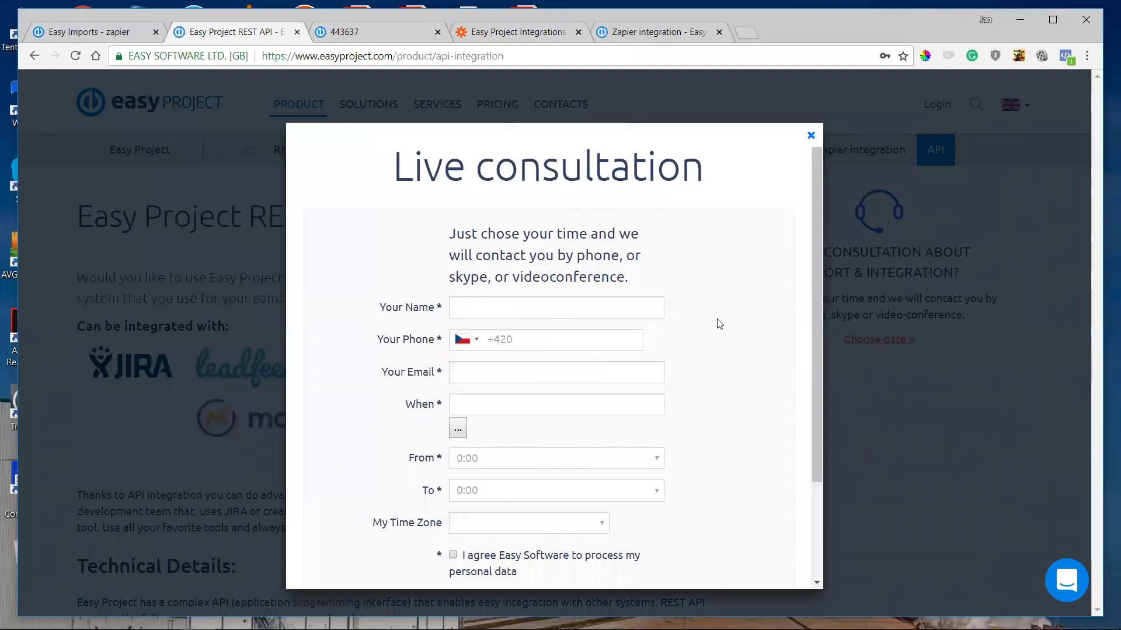
pyautogui.scroll(-2, 720, 324)
pyautogui.scroll(2, 720, 323)
pyautogui.click(811, 136)
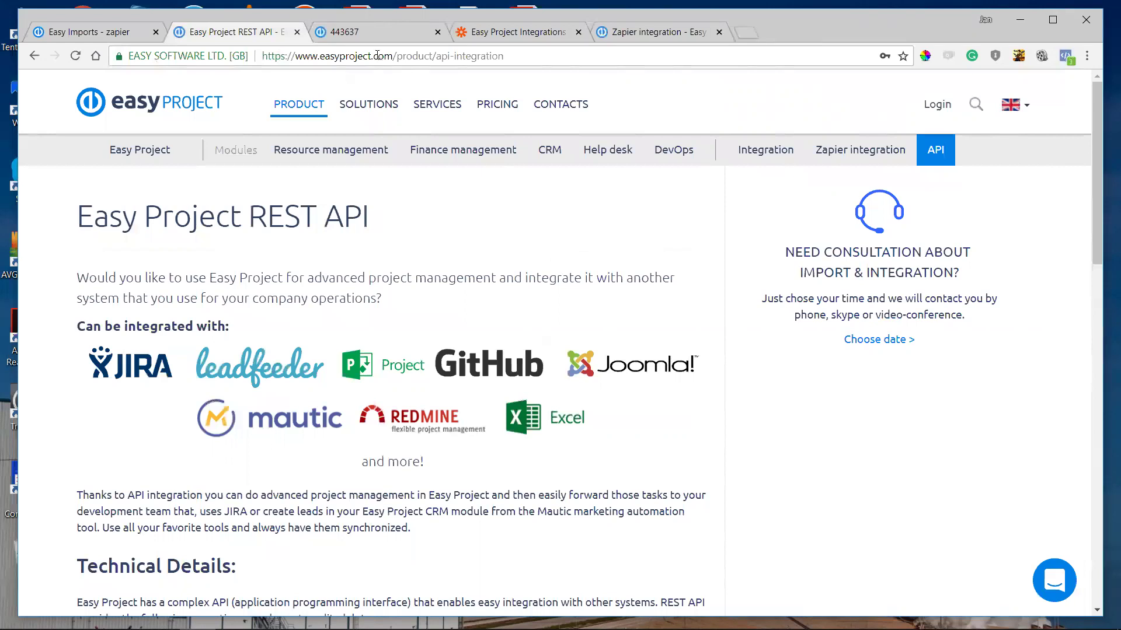
# - Read the presentation slides on what Zapier is, how Zapier apps work and how to create a ZAP
pyautogui.click(373, 35)
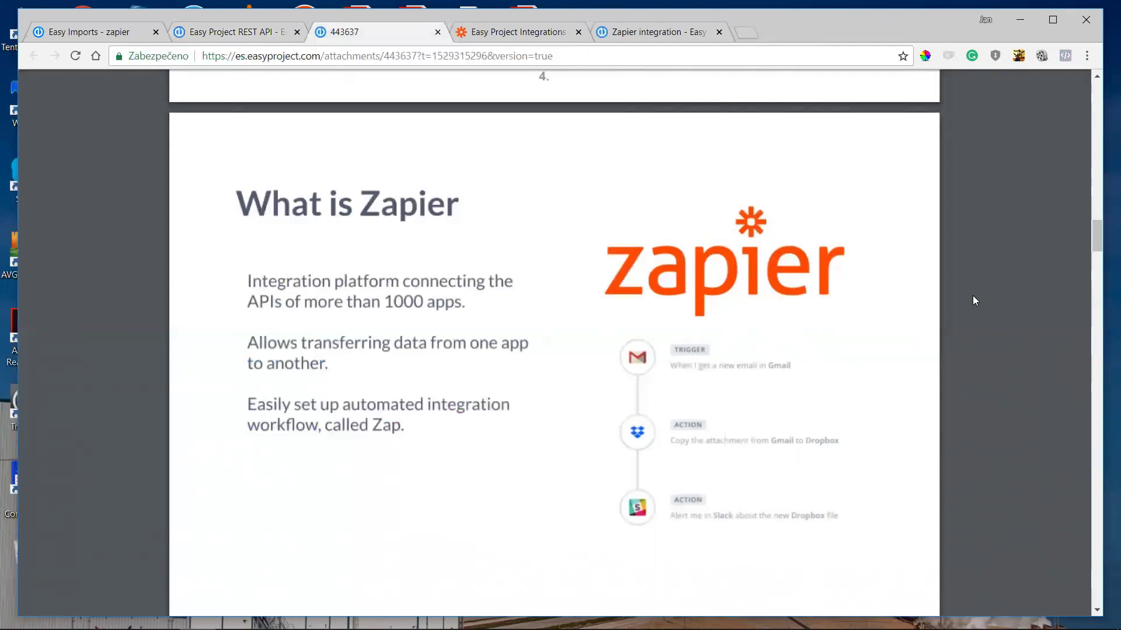
pyautogui.press('pagedown')
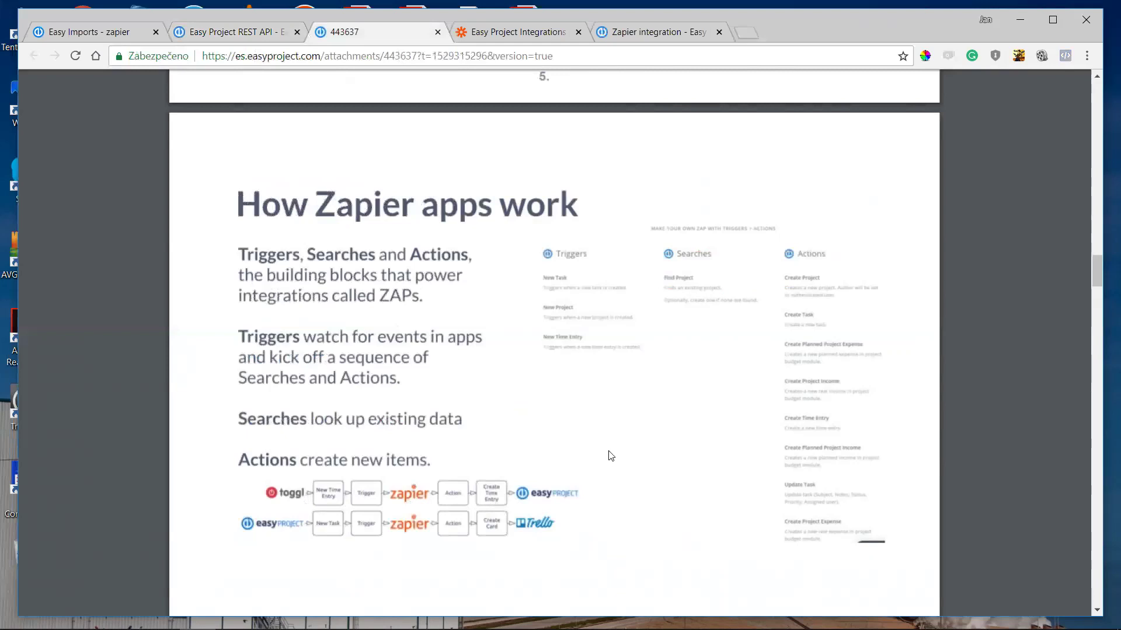
pyautogui.press('Right')
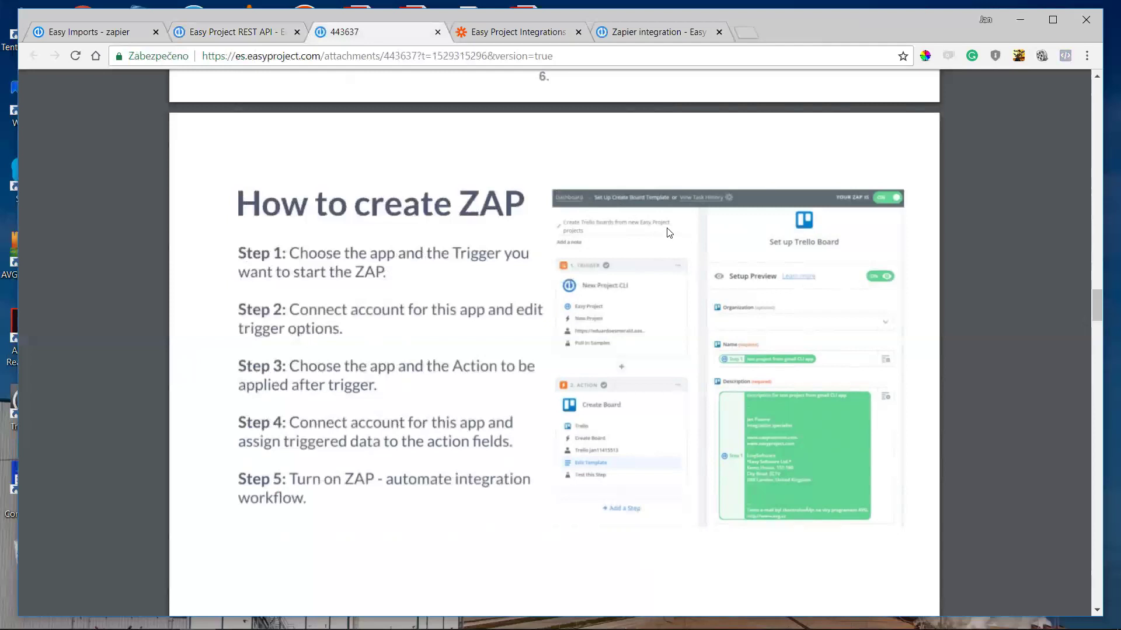
# - Search the Zapier website for "easy pro" and open the Easy Project integrations page
pyautogui.click(526, 34)
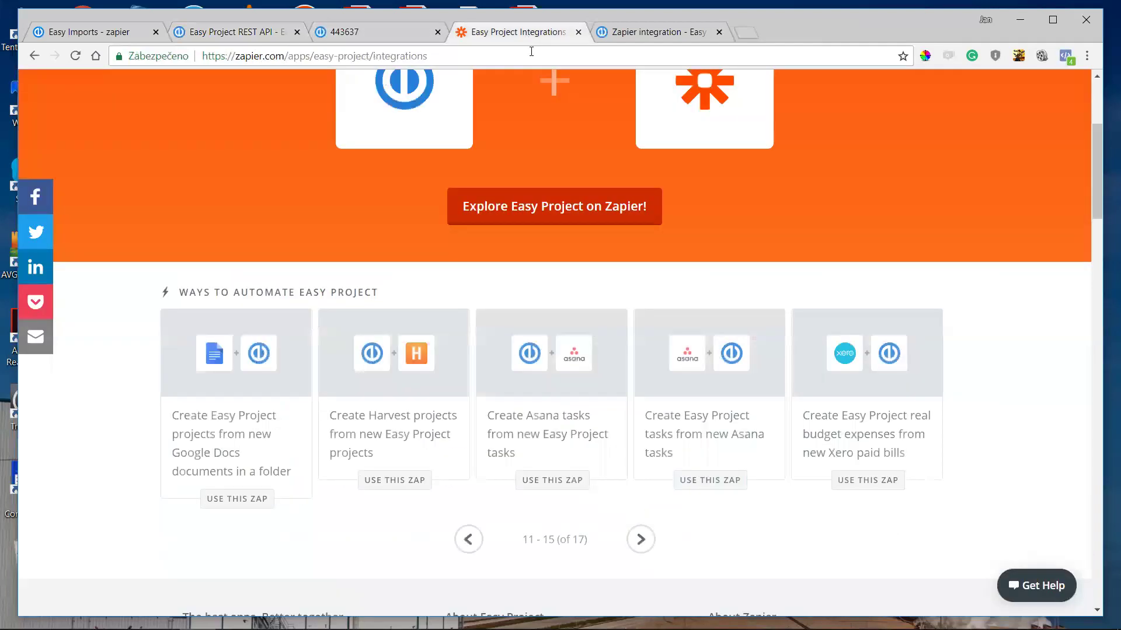
pyautogui.scroll(4, 806, 273)
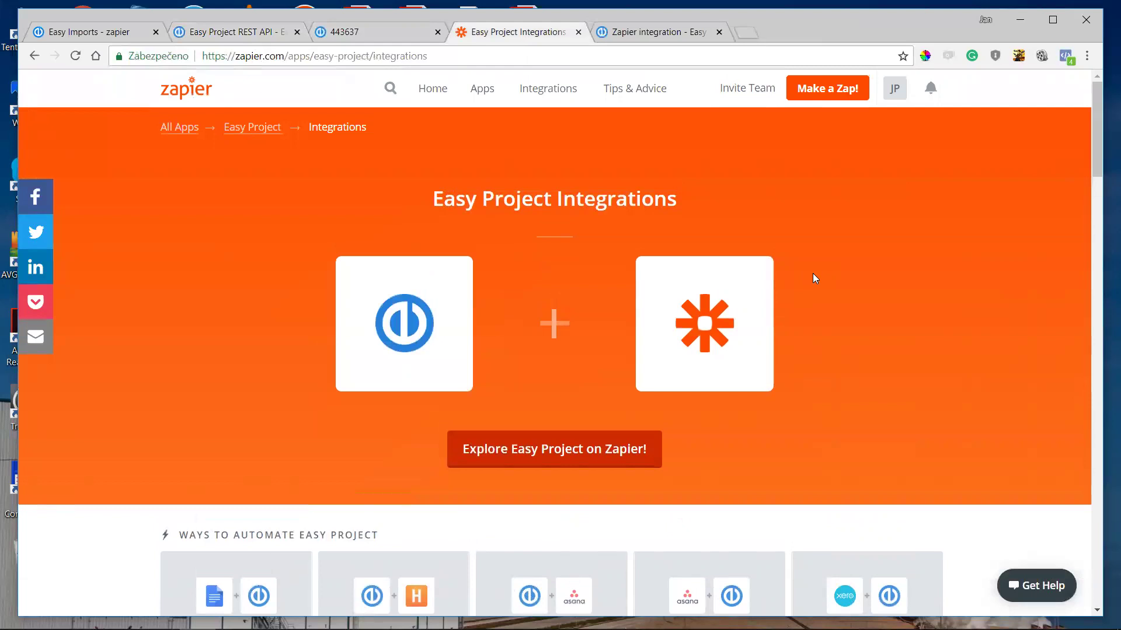
pyautogui.click(386, 90)
pyautogui.write('easy pro')
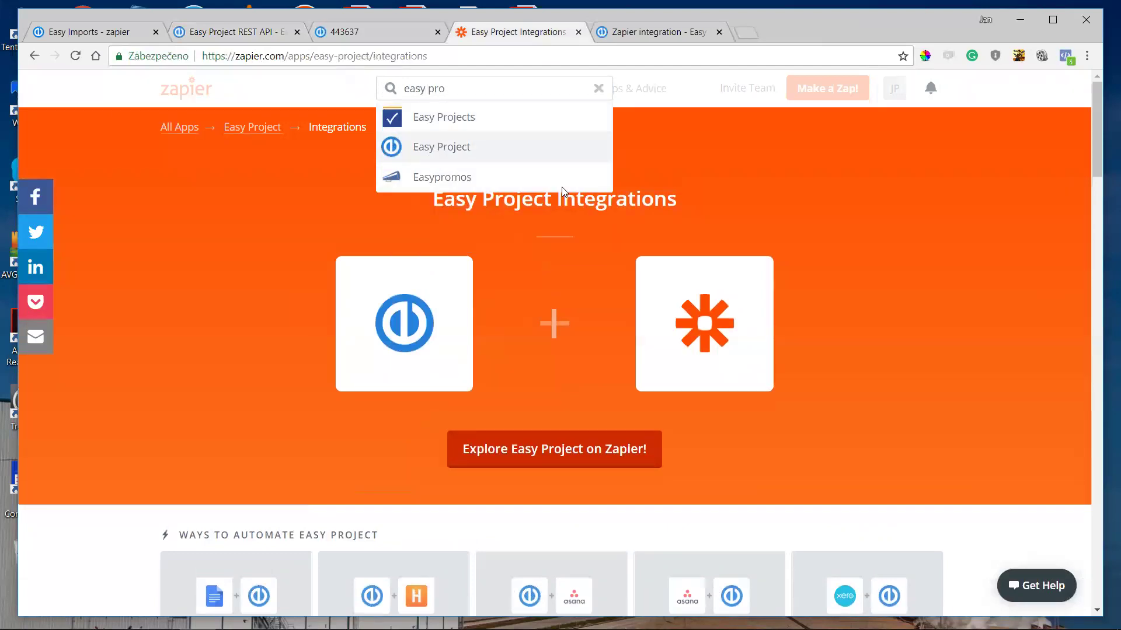
pyautogui.click(435, 148)
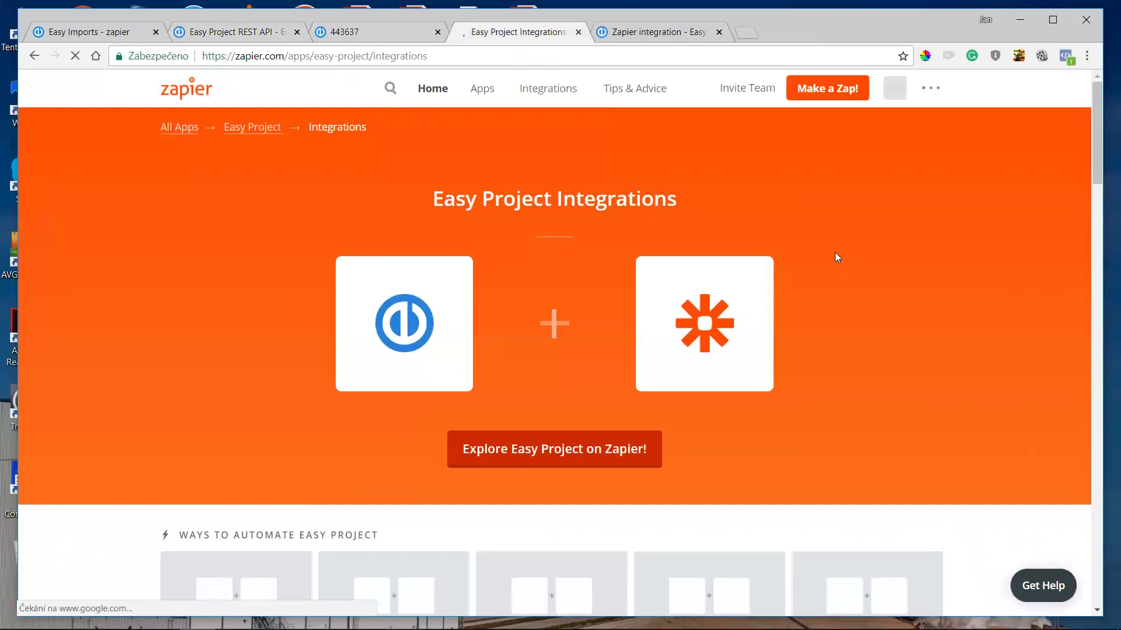
# - Examine the ready-made Zaps and the triggers, searches and actions offered for Easy Project
pyautogui.scroll(-4, 836, 258)
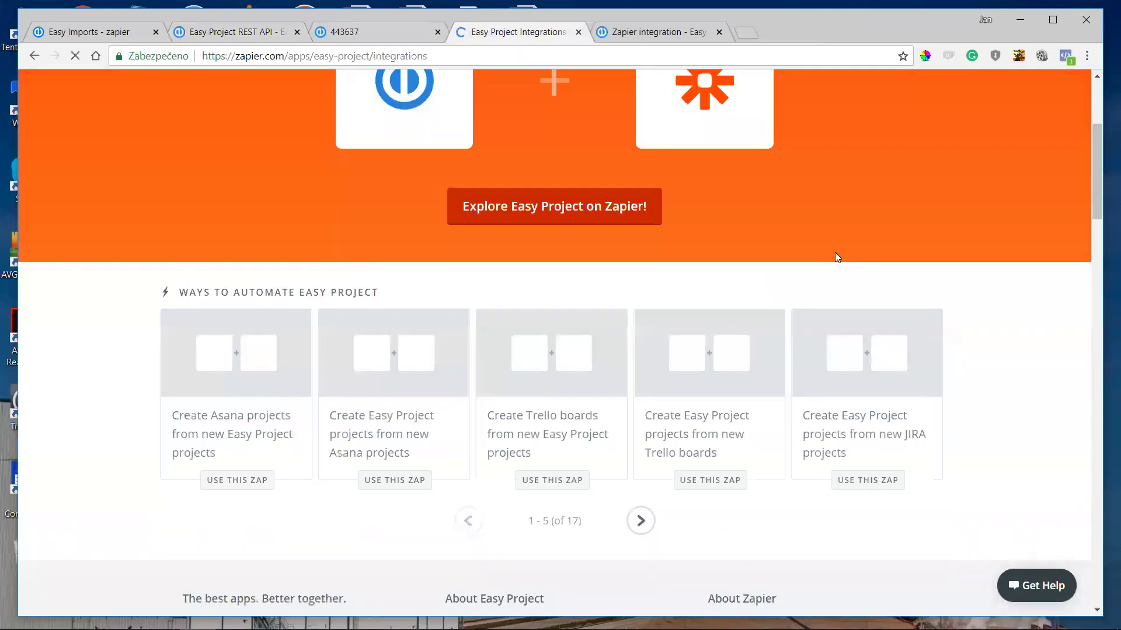
pyautogui.scroll(-2, 837, 257)
pyautogui.scroll(-8, 836, 259)
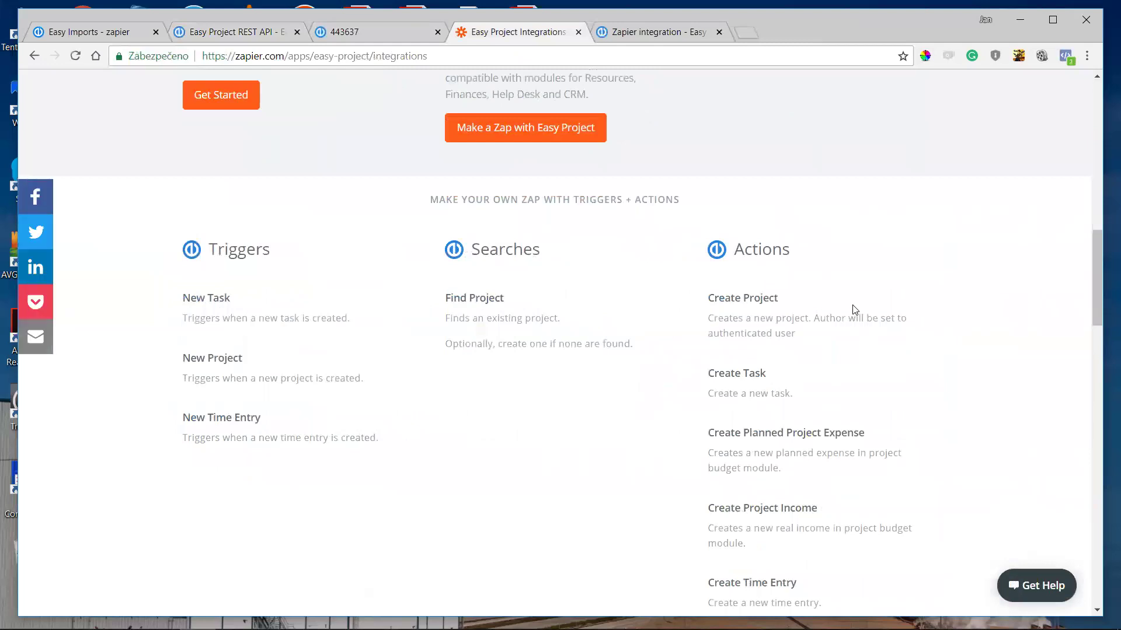
pyautogui.scroll(-2, 854, 314)
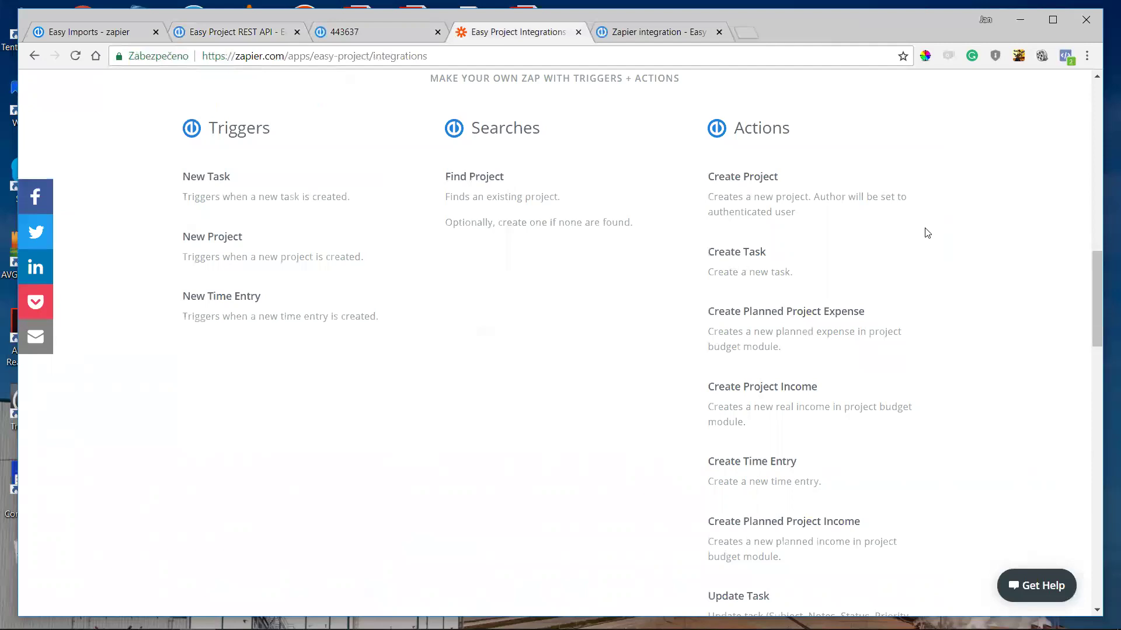
# - Review the Easy Project actions such as creating projects, tasks and time entries, then look over the suggested ways to automate
pyautogui.scroll(-2, 934, 225)
pyautogui.scroll(2, 934, 224)
pyautogui.scroll(-1, 894, 226)
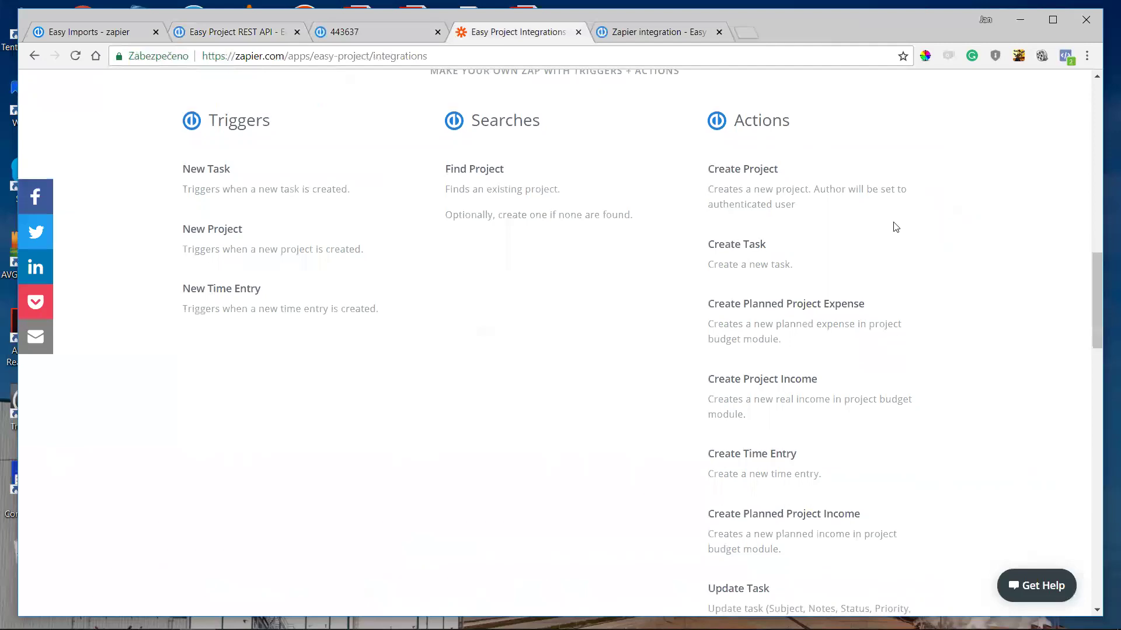
pyautogui.scroll(1, 911, 233)
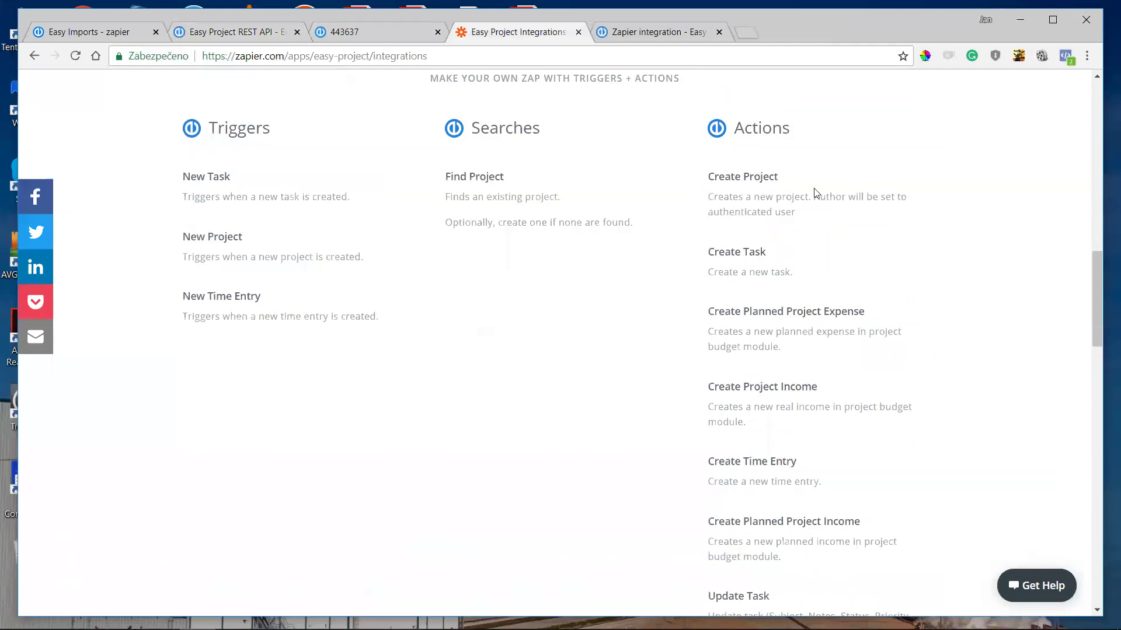
pyautogui.scroll(-2, 934, 242)
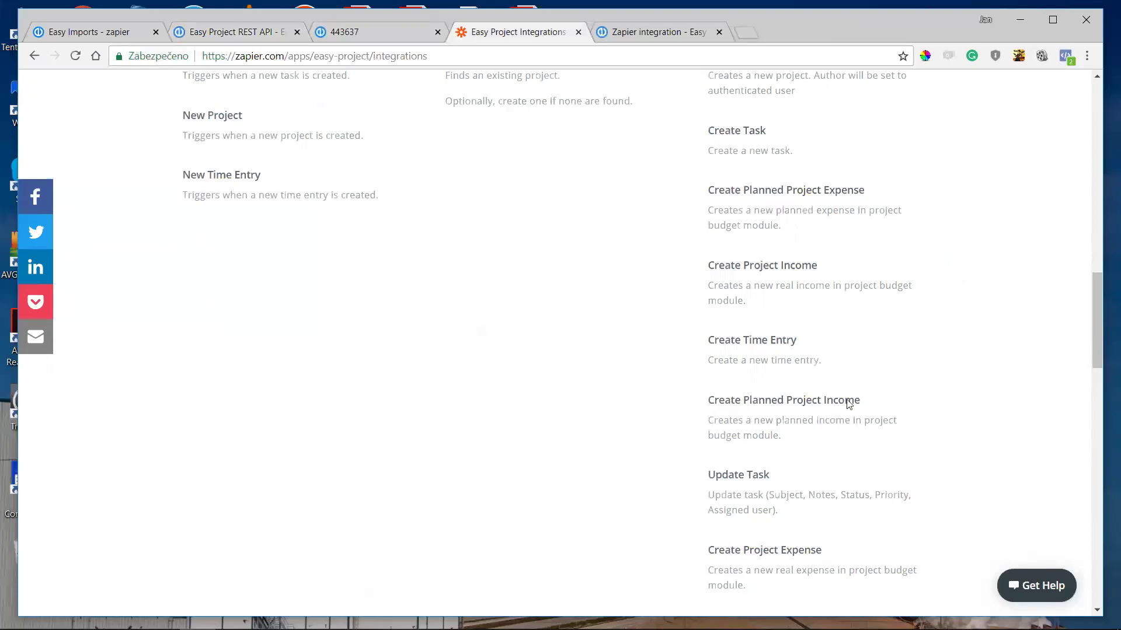
pyautogui.scroll(-4, 826, 406)
pyautogui.scroll(14, 826, 407)
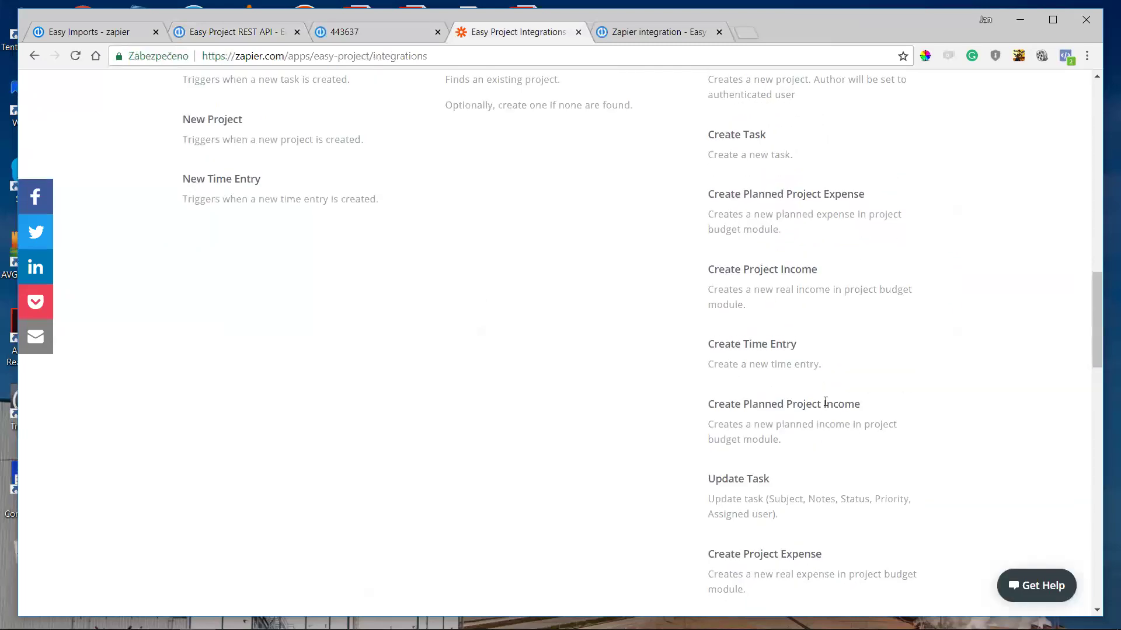
pyautogui.scroll(3, 826, 407)
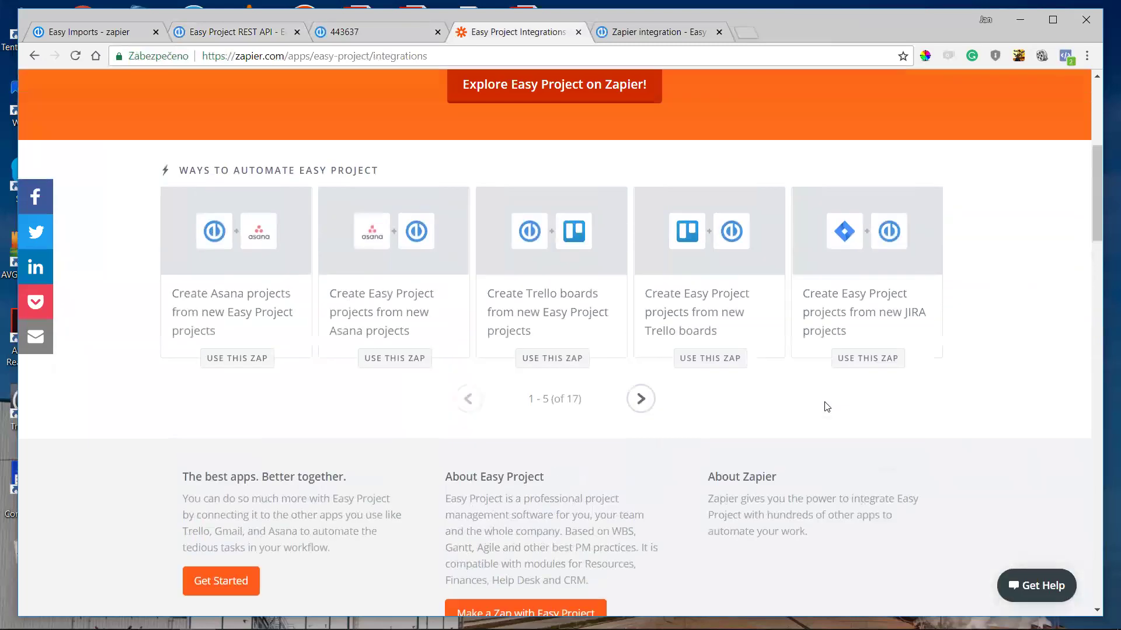
pyautogui.scroll(2, 852, 403)
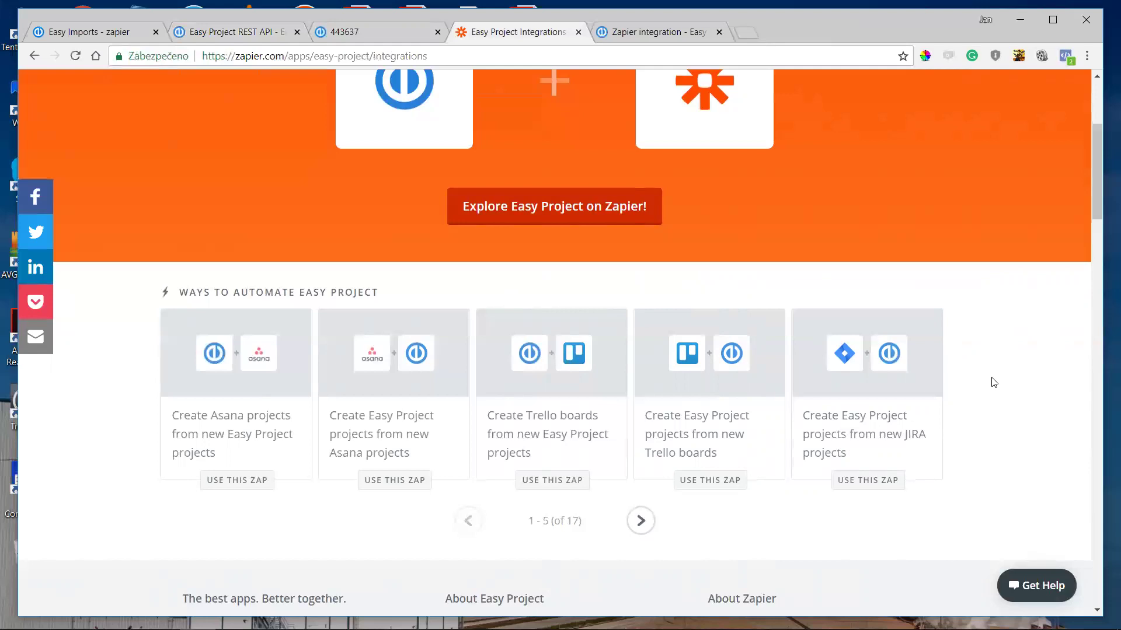
pyautogui.scroll(4, 994, 382)
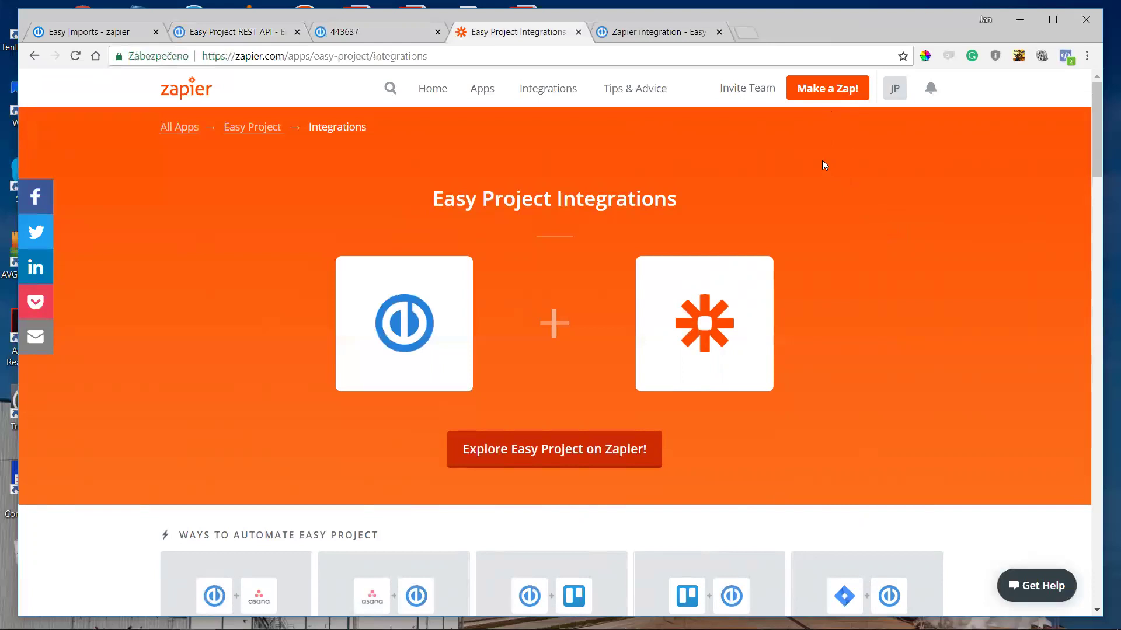
# - Create a new Zap with Easy Project as the trigger app and New Task as its trigger
pyautogui.click(825, 104)
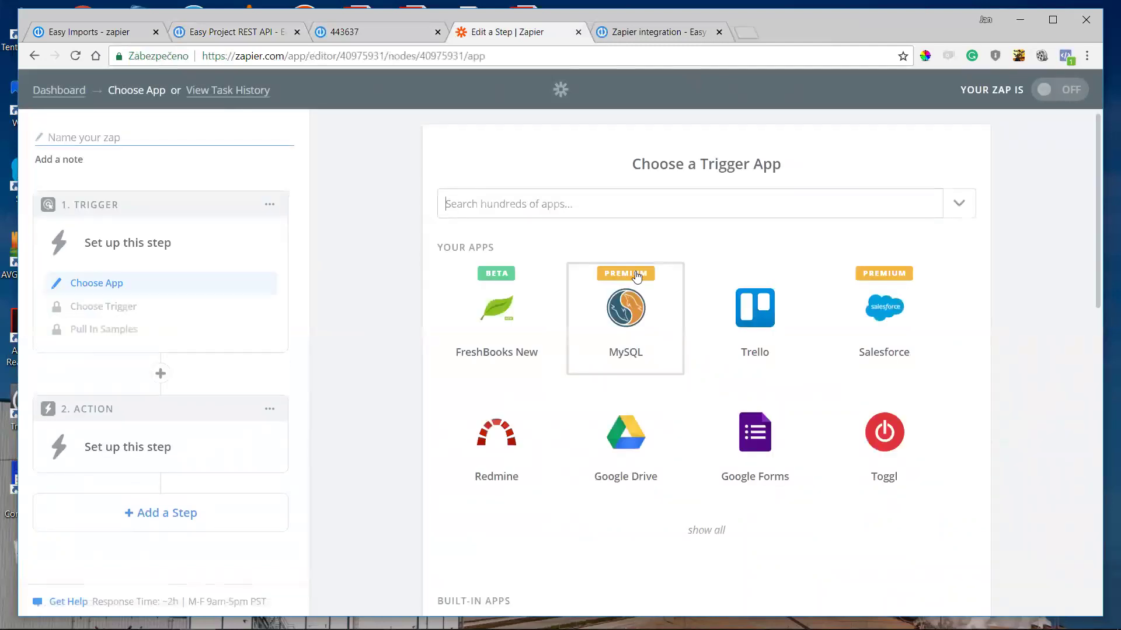
pyautogui.click(532, 204)
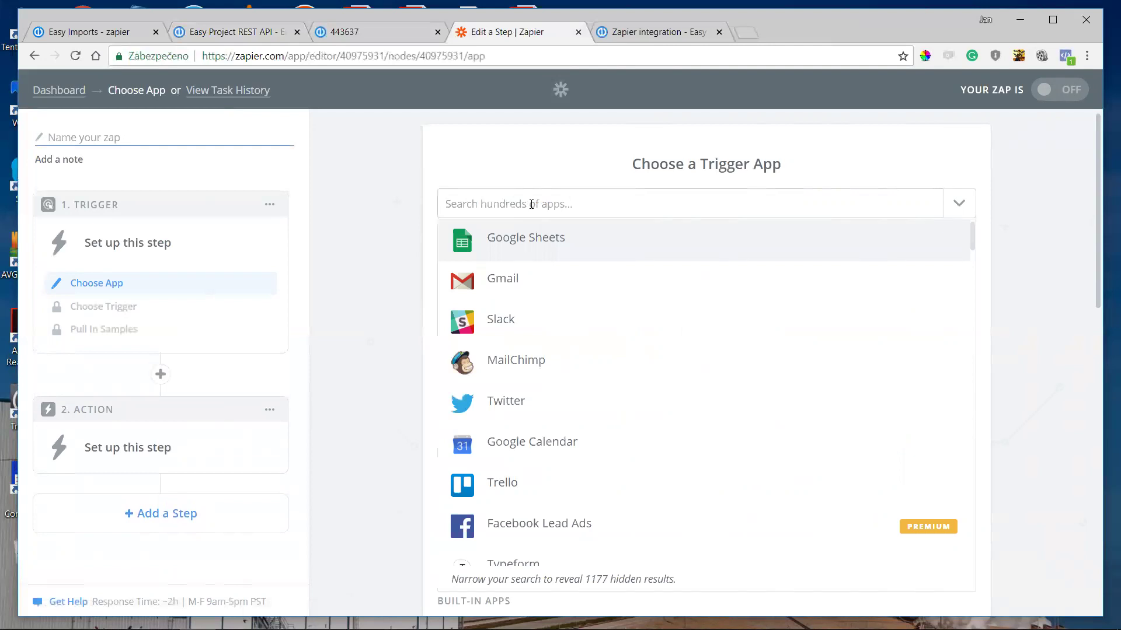
pyautogui.write('easy pro')
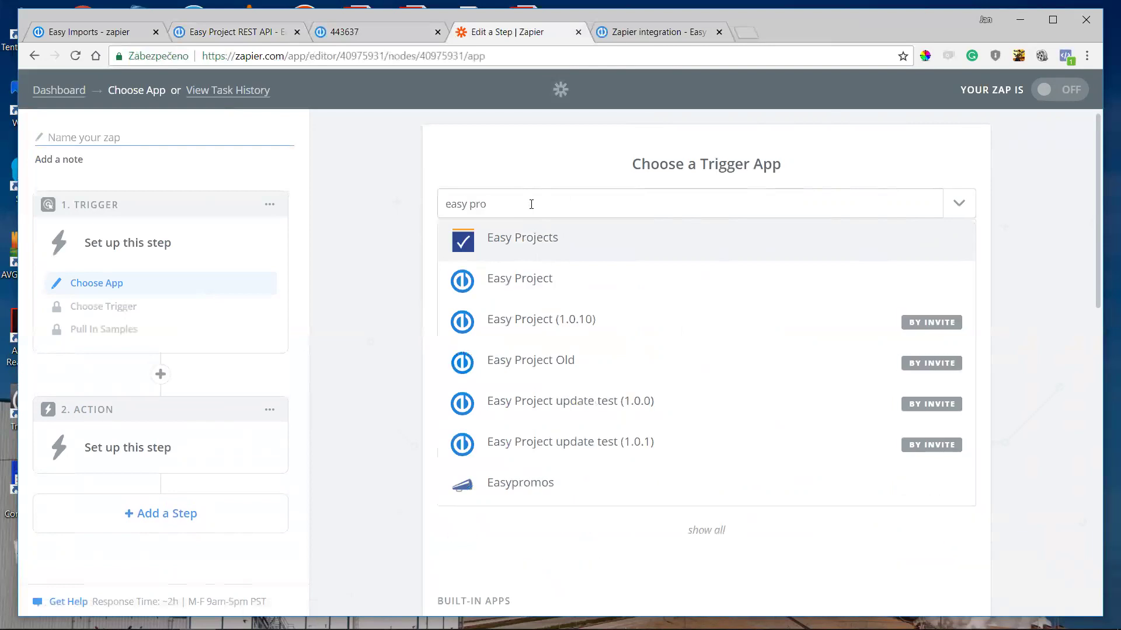
pyautogui.click(514, 281)
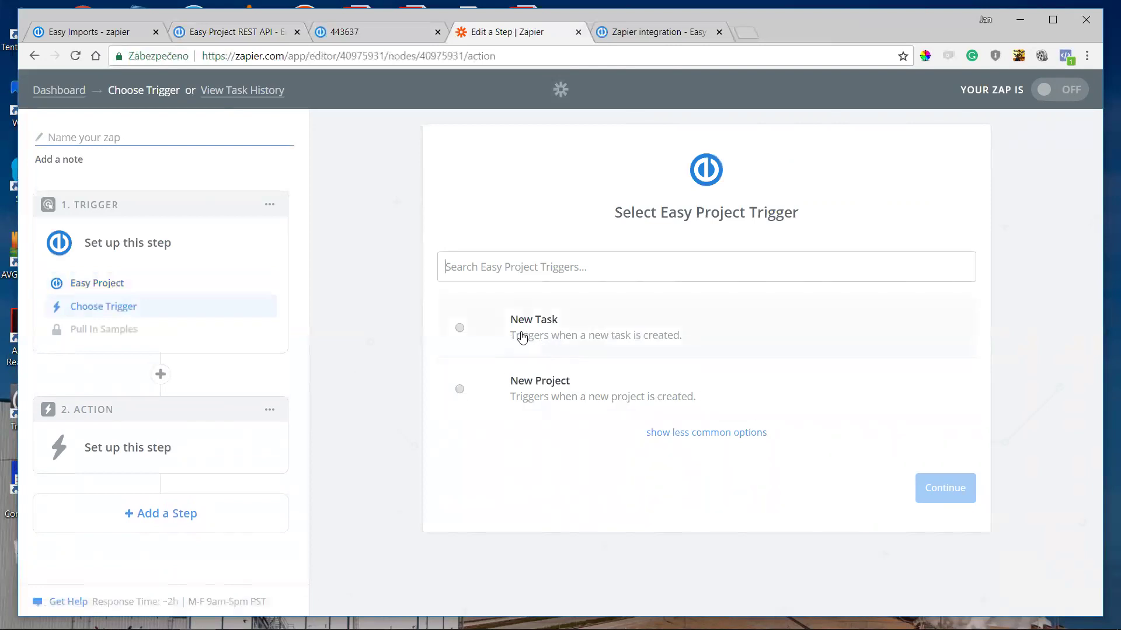
pyautogui.click(459, 328)
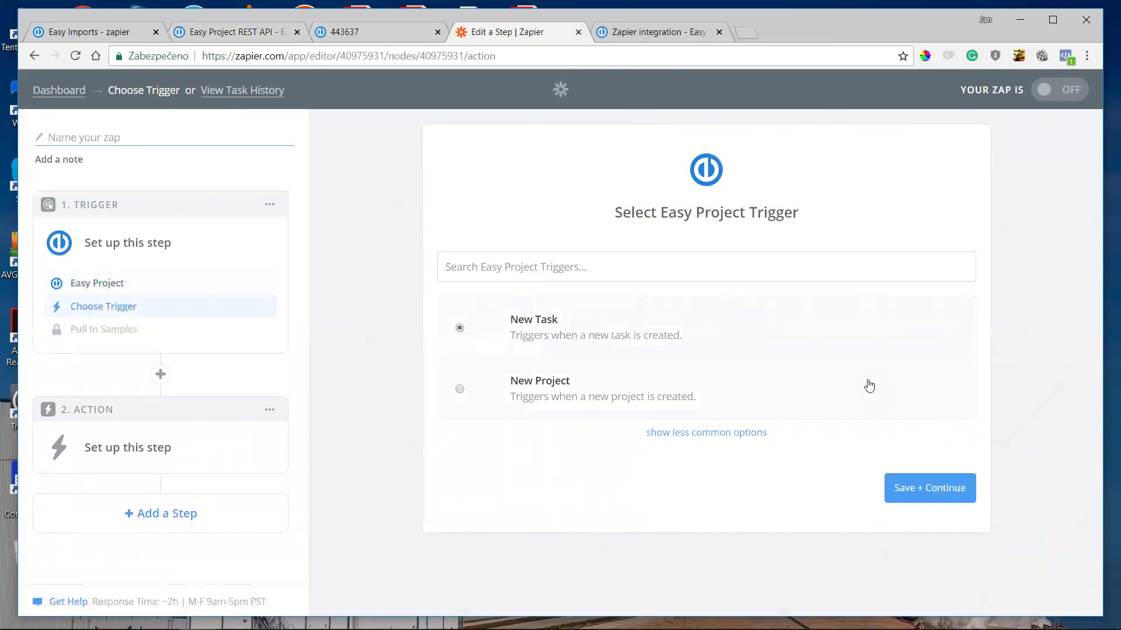
pyautogui.click(938, 489)
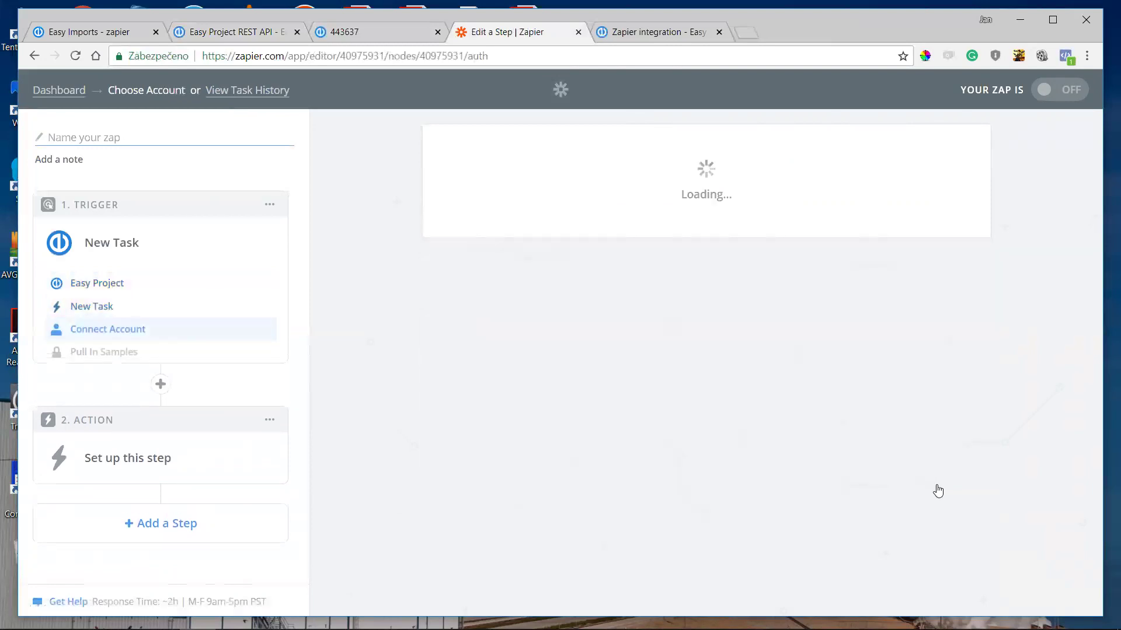
# - Start connecting a new Easy Project account to the trigger and look at the required Full Domain and API Key fields
pyautogui.scroll(-2, 1041, 318)
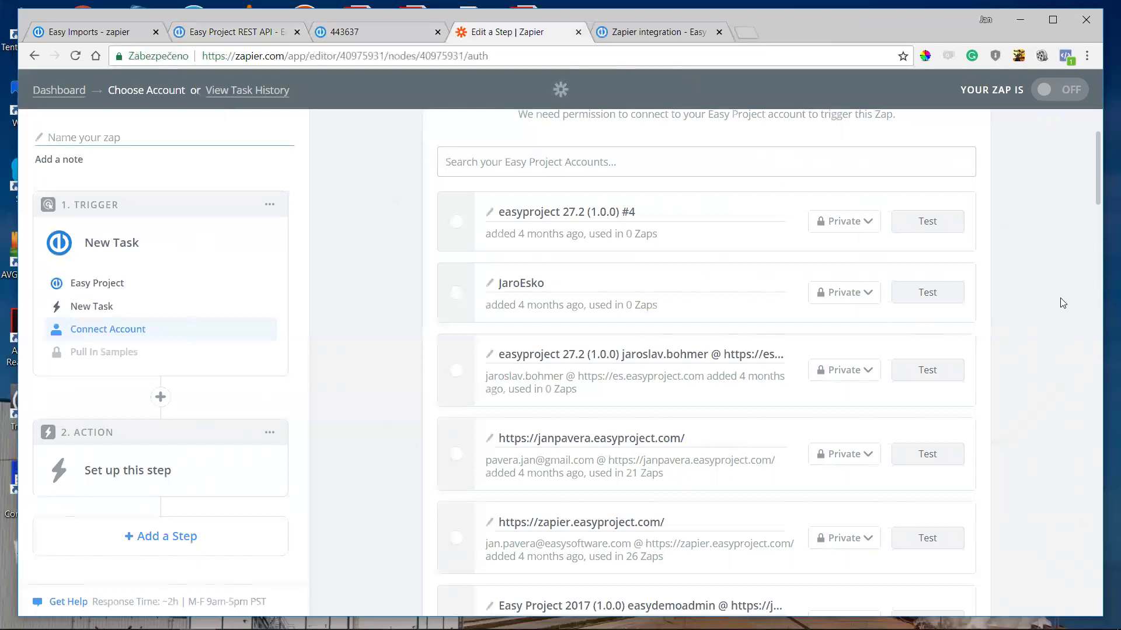
pyautogui.scroll(-12, 1056, 291)
pyautogui.scroll(-20, 1056, 292)
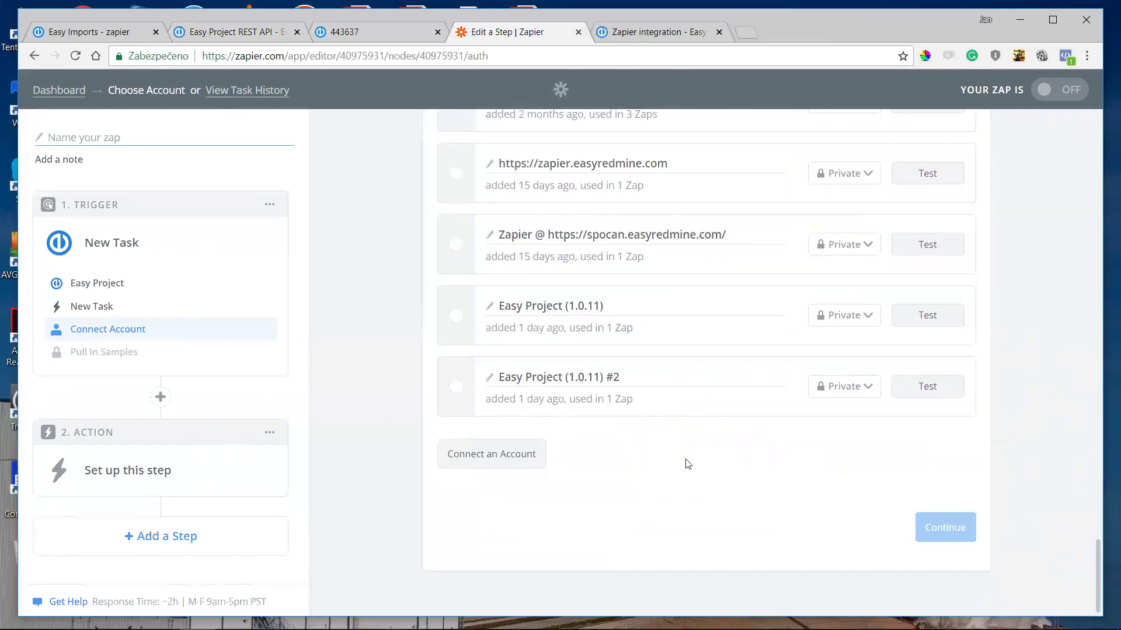
pyautogui.click(489, 466)
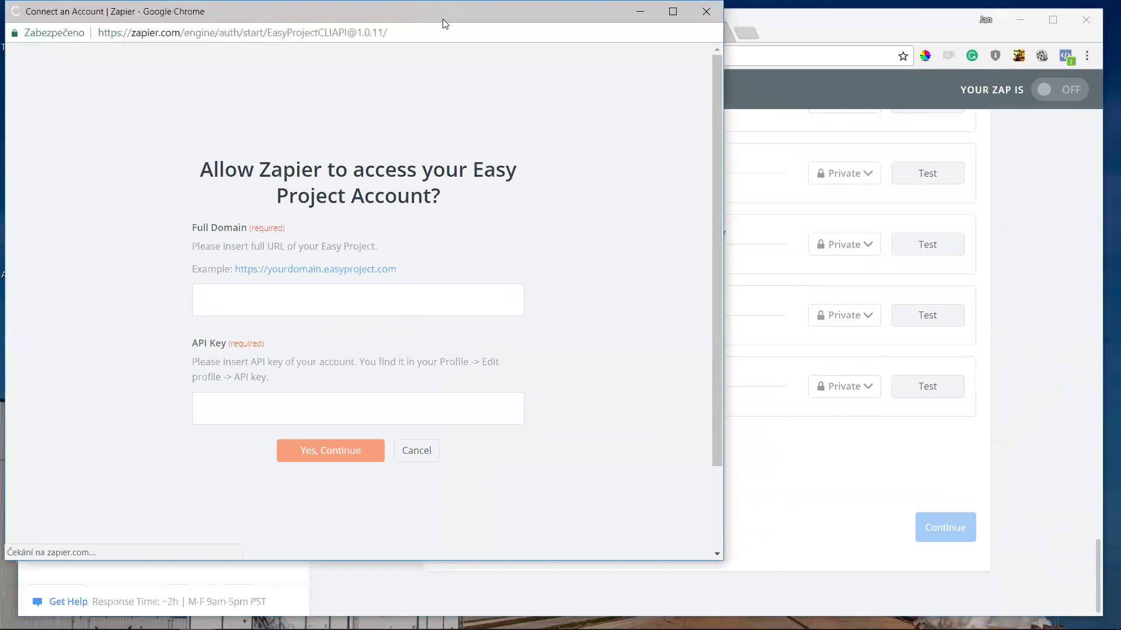
pyautogui.moveTo(443, 19); pyautogui.dragTo(552, 46)
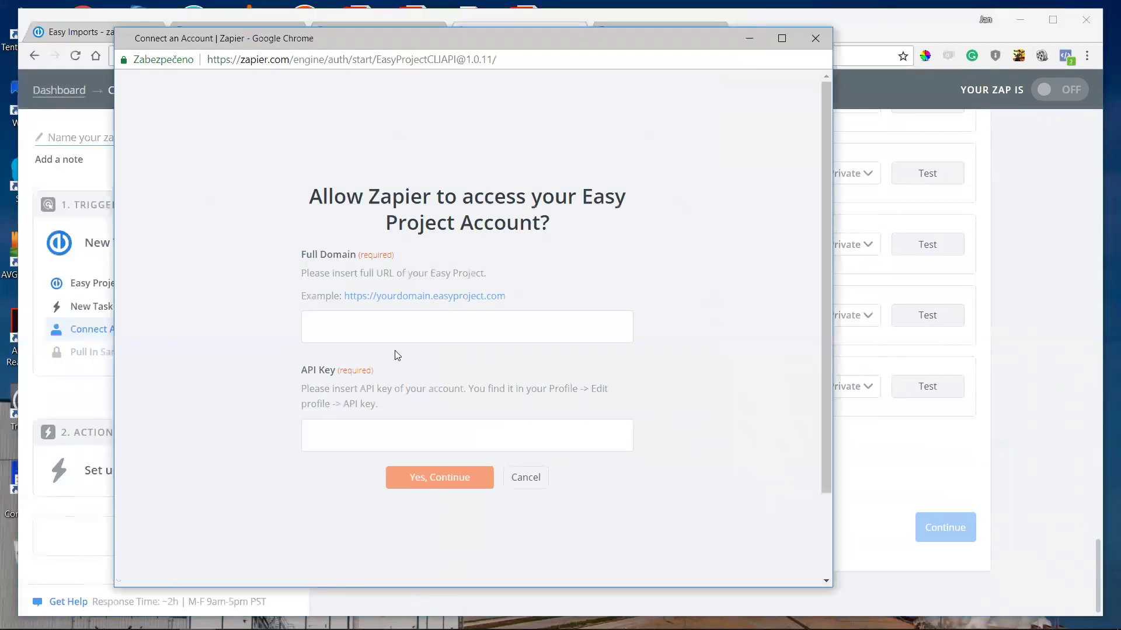
pyautogui.click(378, 330)
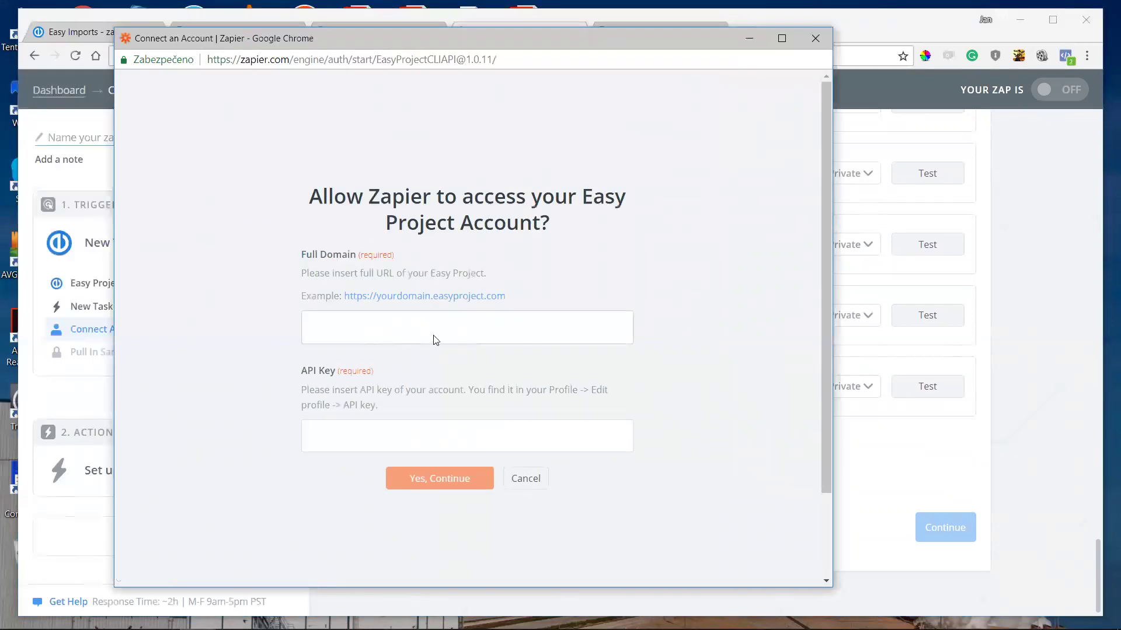
pyautogui.click(387, 433)
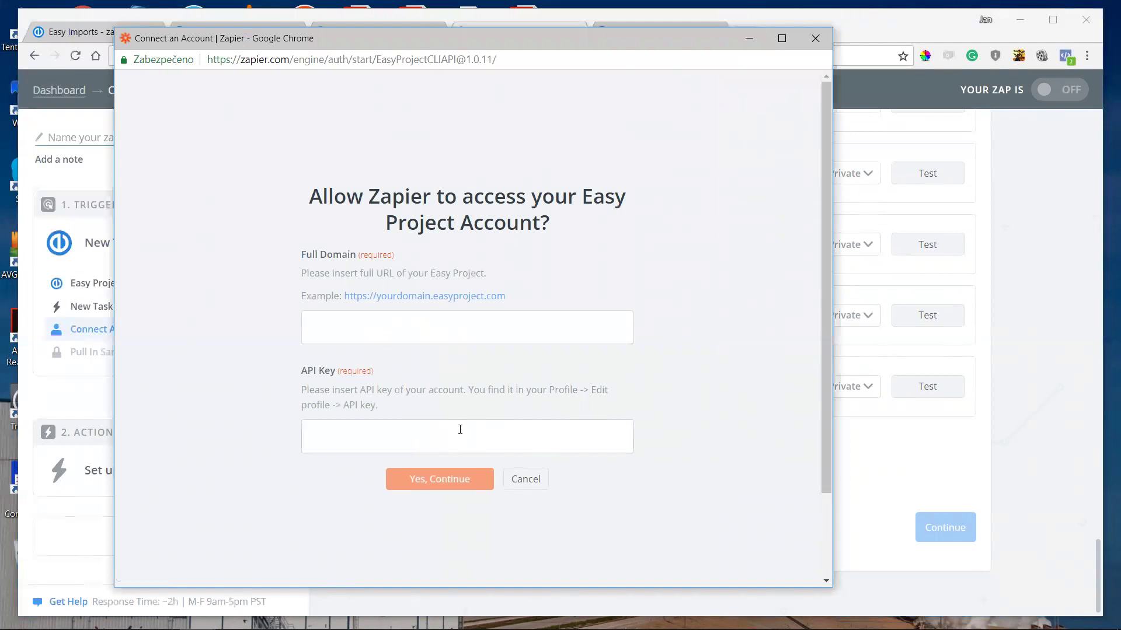
pyautogui.moveTo(321, 46); pyautogui.dragTo(311, 67)
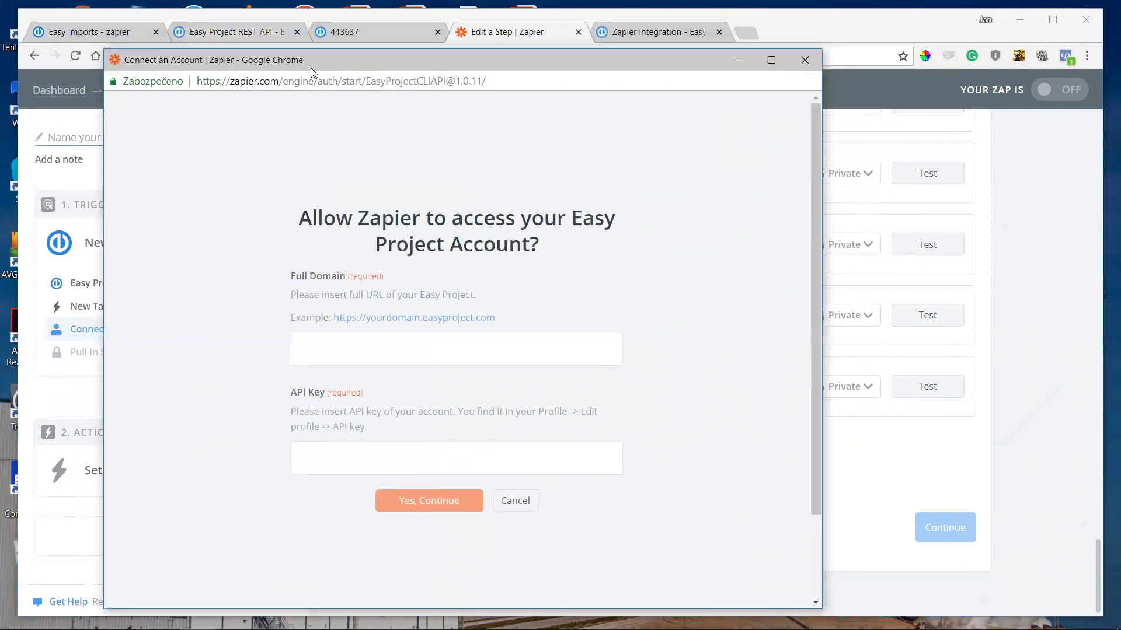
pyautogui.click(248, 35)
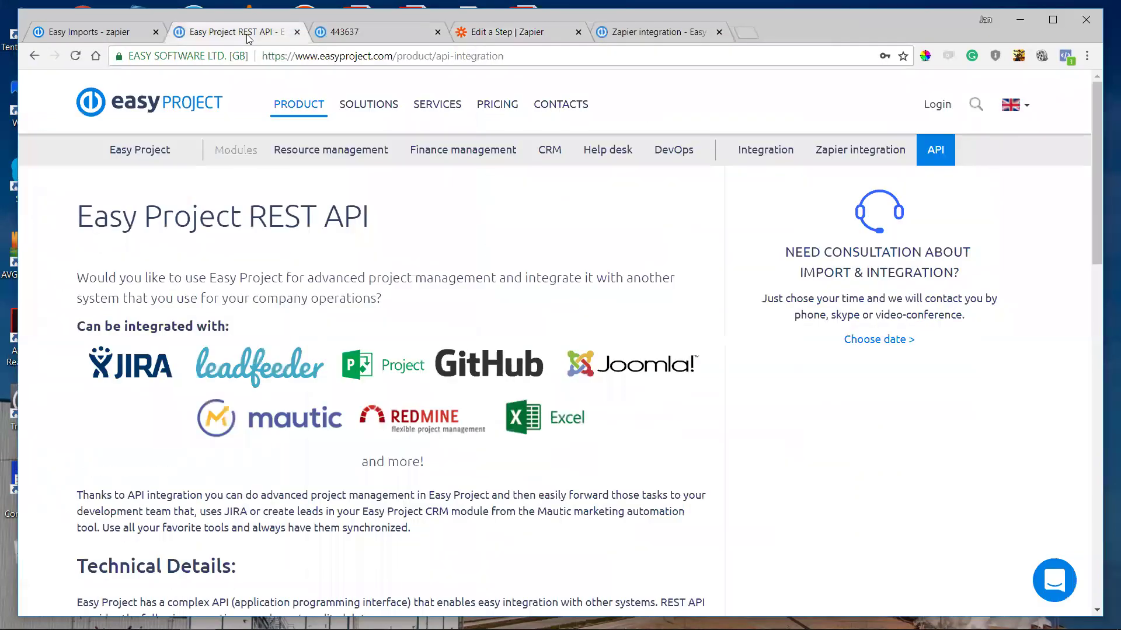
pyautogui.click(90, 30)
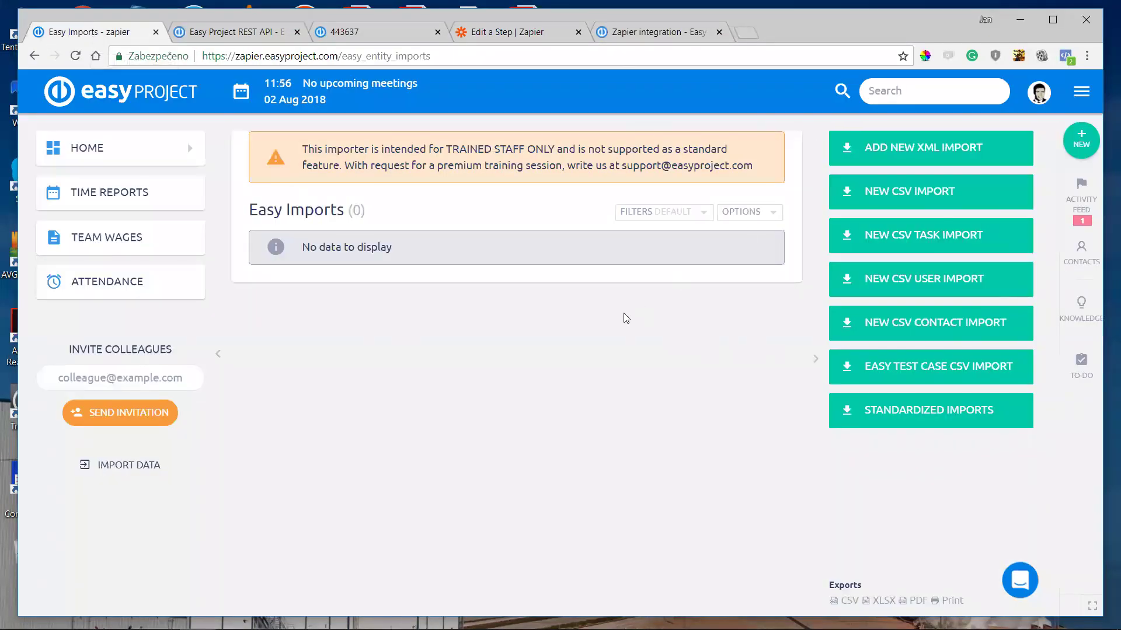
pyautogui.click(327, 56)
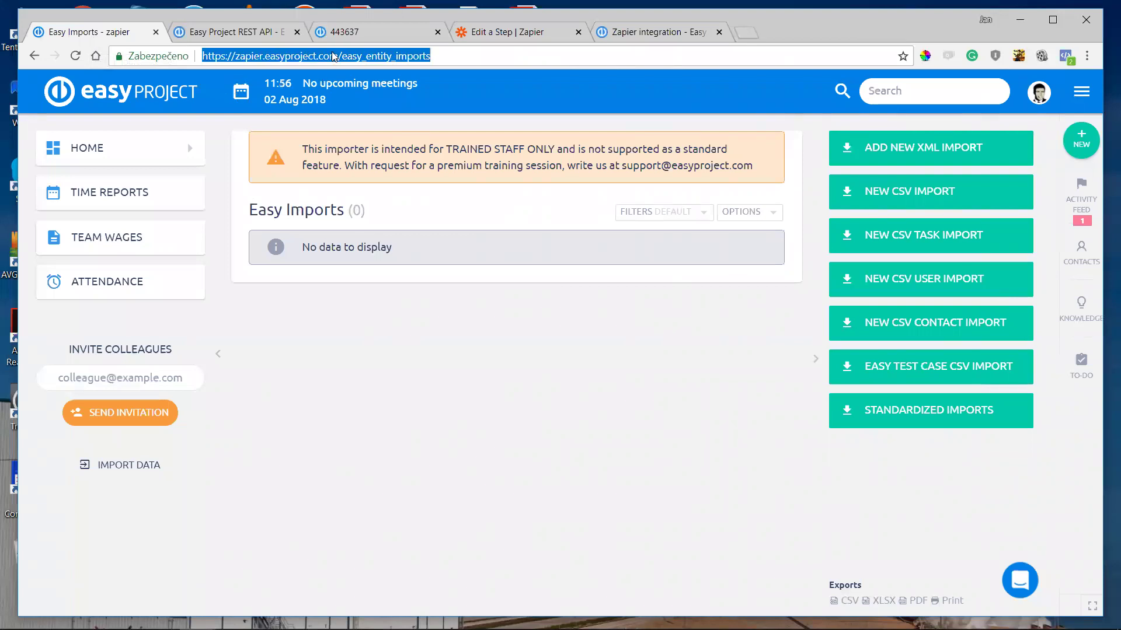
pyautogui.click(327, 56)
pyautogui.moveTo(339, 54); pyautogui.dragTo(188, 58)
pyautogui.hotkey('ctrl', 'c')
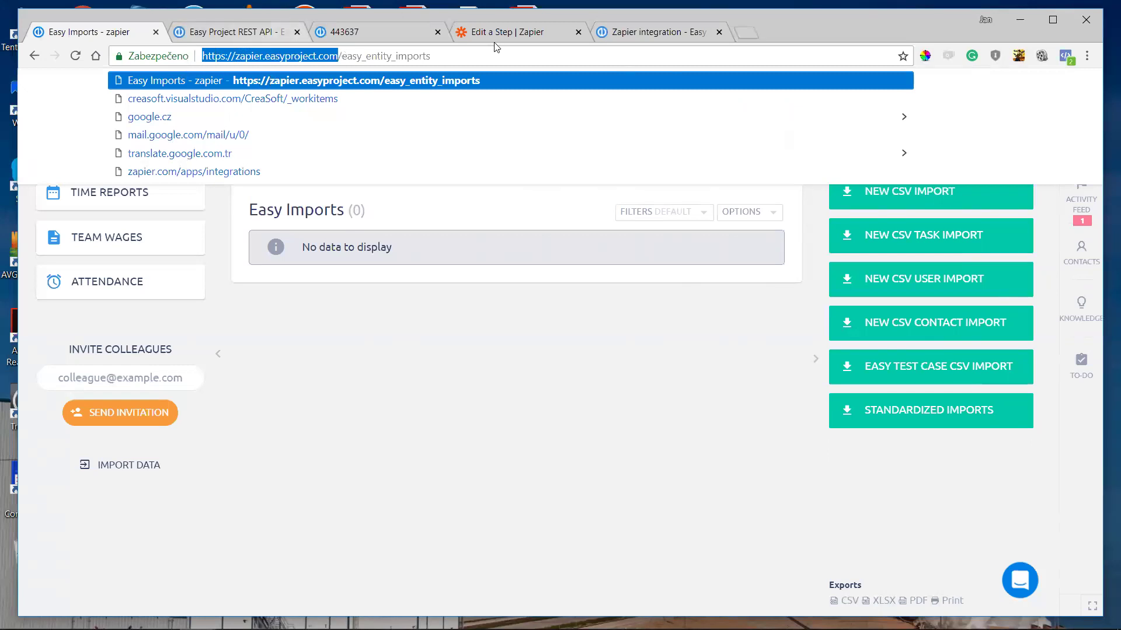
pyautogui.hotkey('alt', 'Tab')
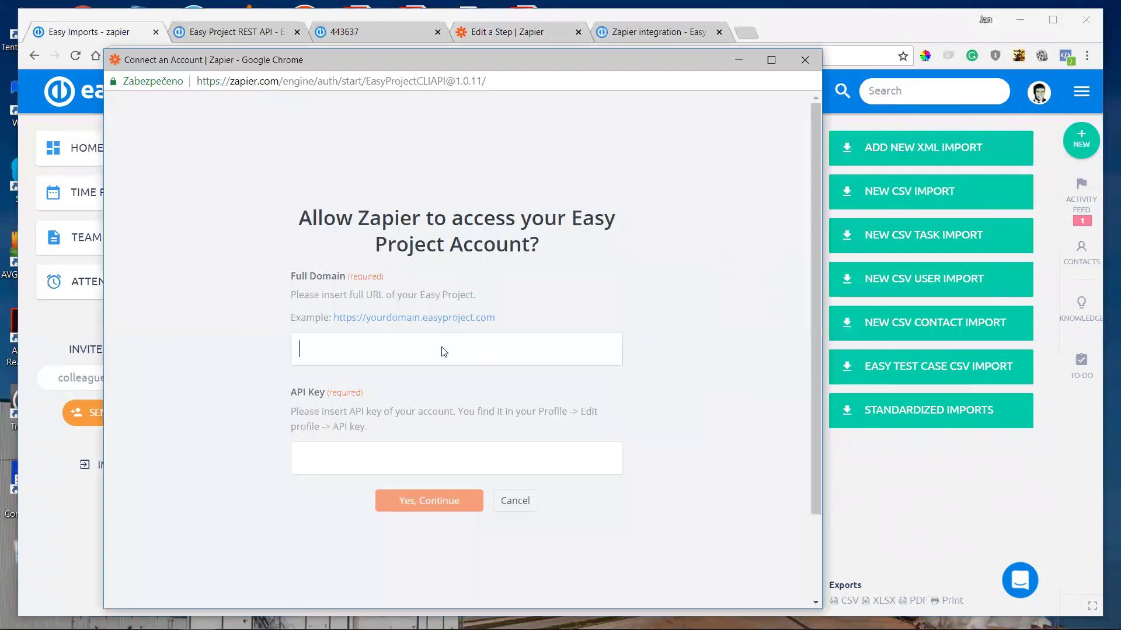
pyautogui.hotkey('ctrl', 'v')
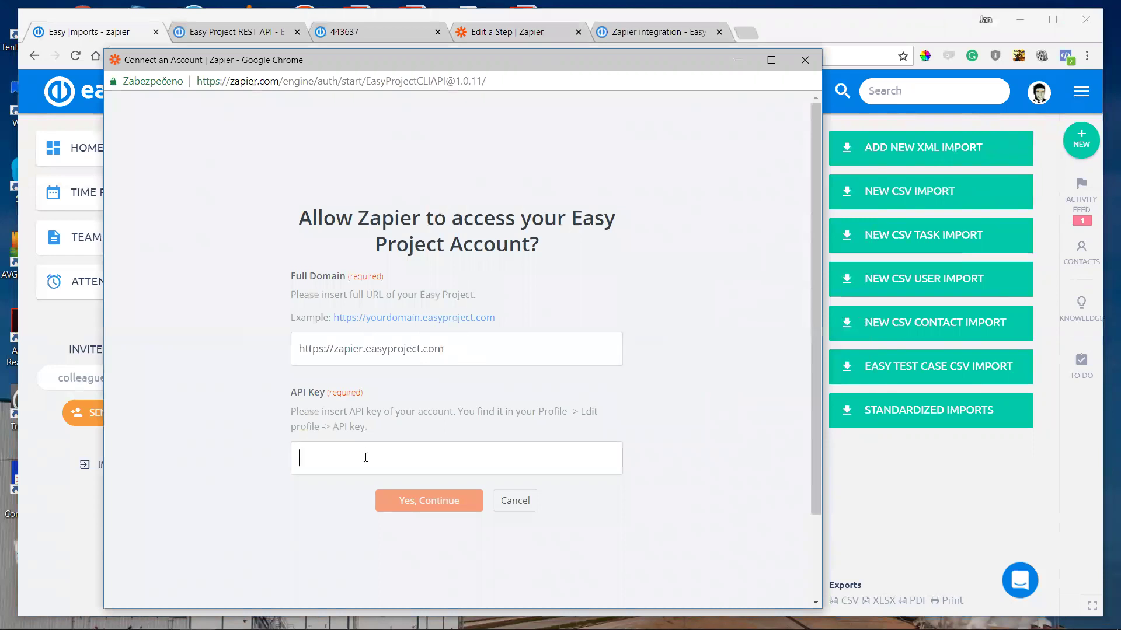
pyautogui.press('Tab')
# - Copy the API key from the user's Easy Project profile settings and paste it into the API Key field of the connection form
pyautogui.click(1038, 95)
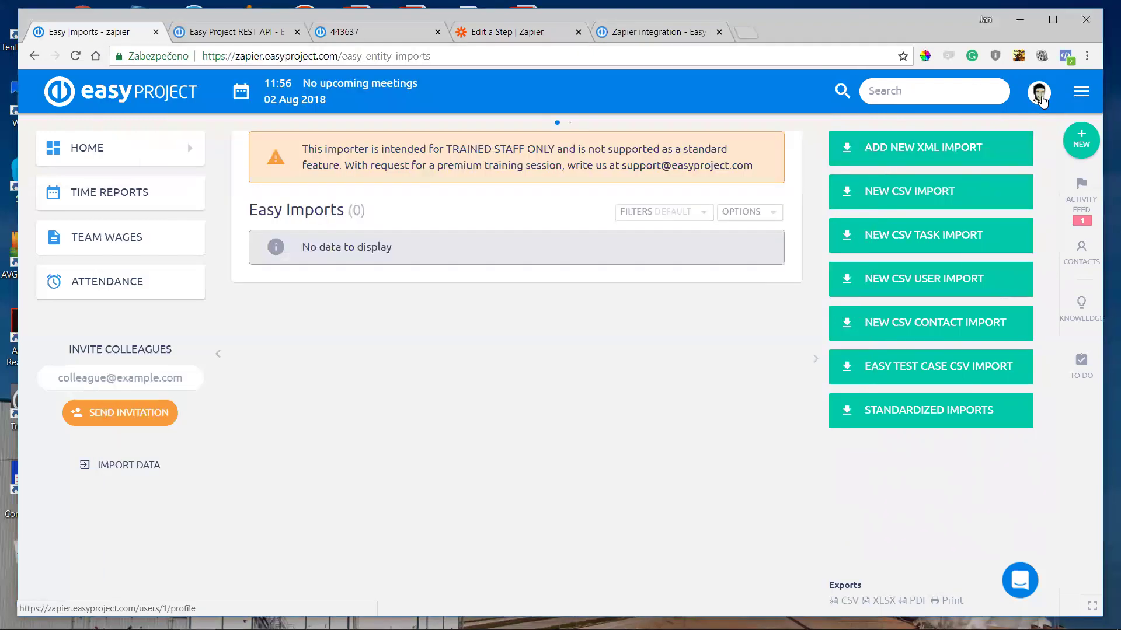
pyautogui.click(904, 192)
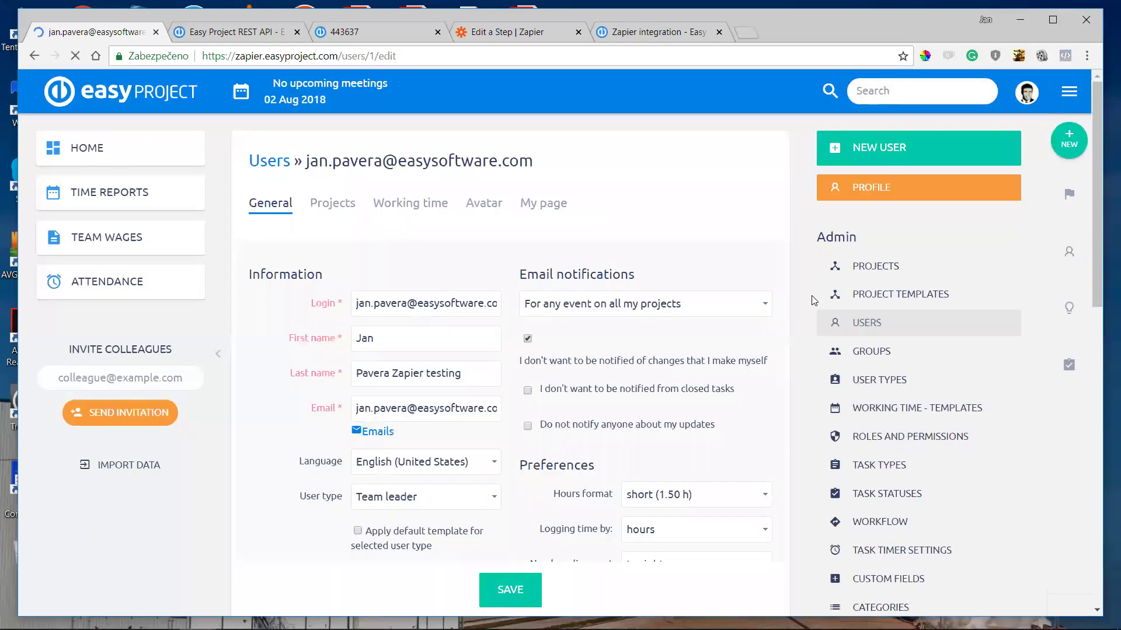
pyautogui.scroll(-4, 716, 309)
pyautogui.scroll(-6, 716, 308)
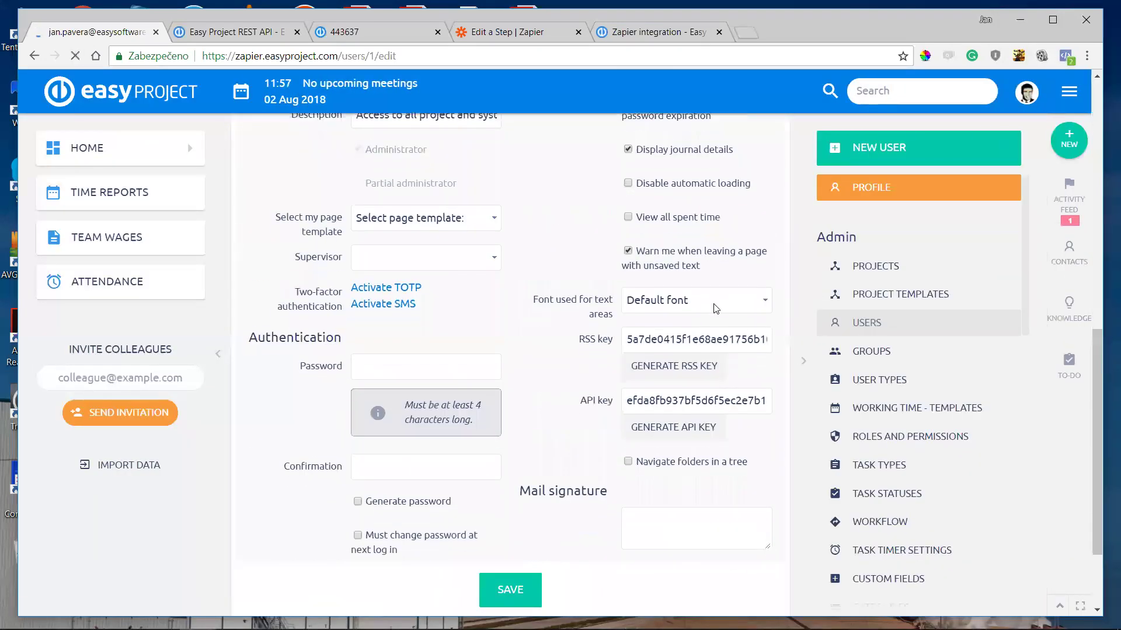
pyautogui.doubleClick(684, 394)
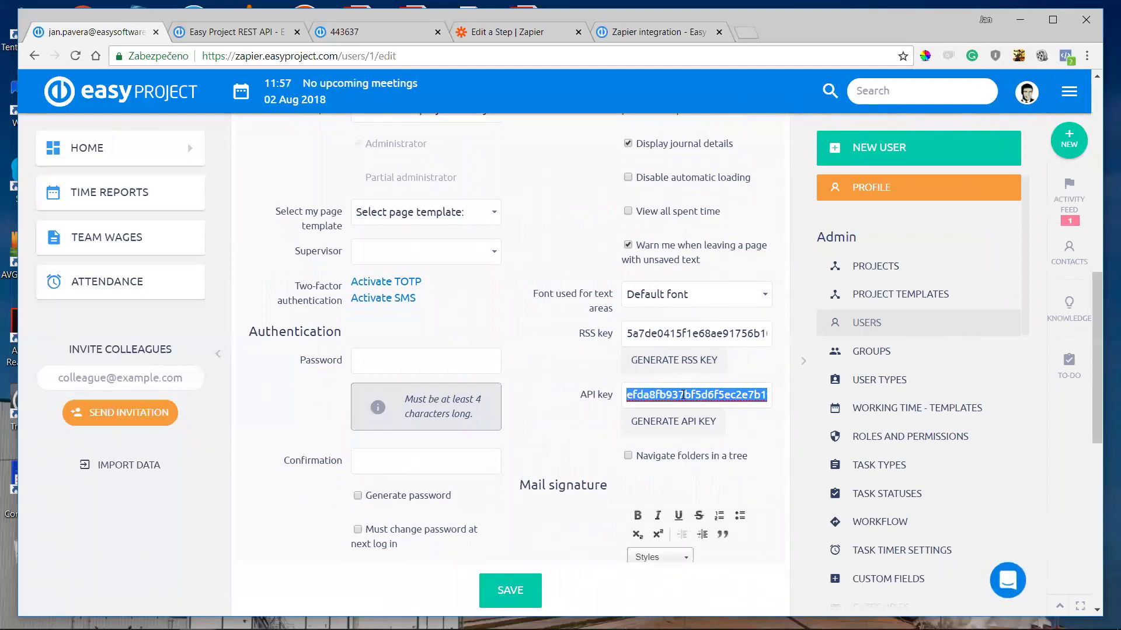
pyautogui.hotkey('alt', 'Tab')
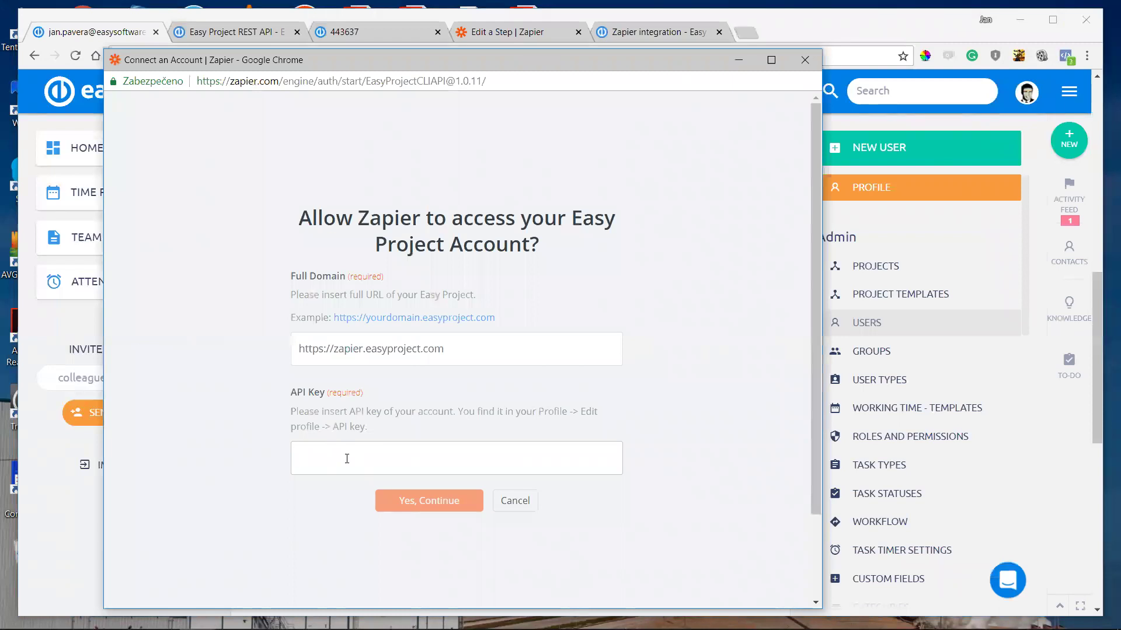
pyautogui.hotkey('ctrl', 'v')
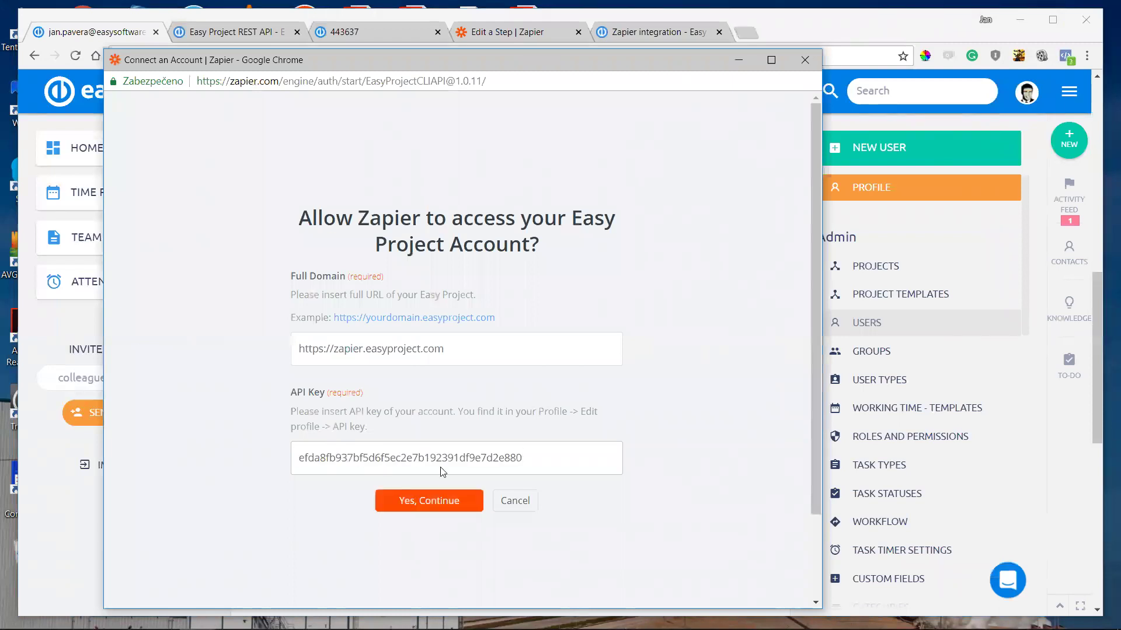
# - Authorize Zapier's access to the Easy Project account and test the newly added connection in the Zap editor
pyautogui.click(432, 500)
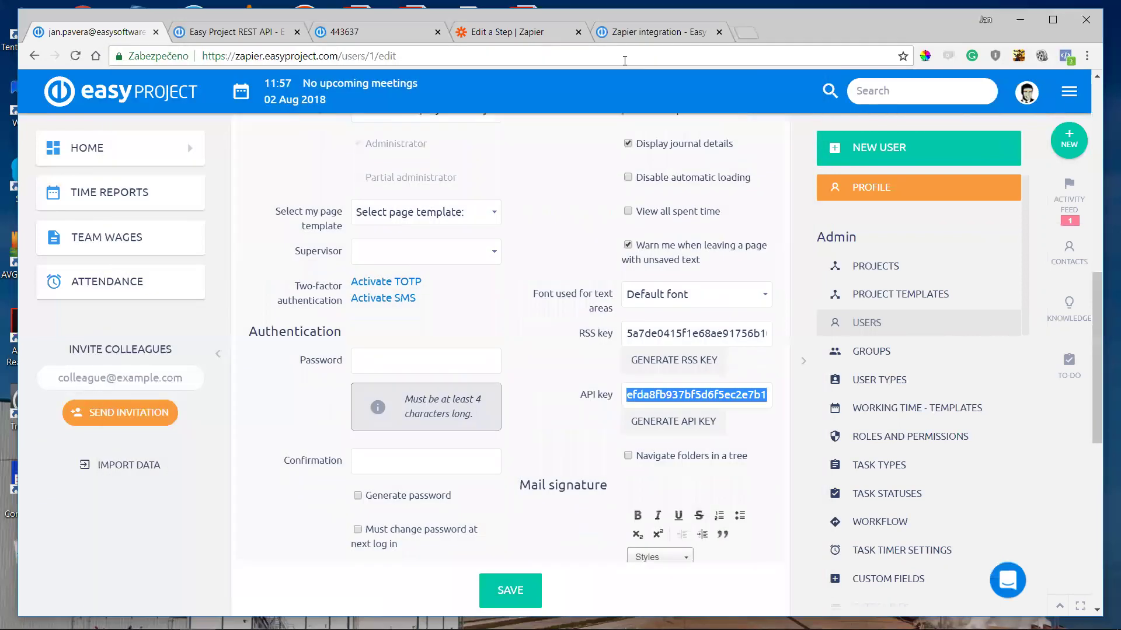
pyautogui.click(526, 34)
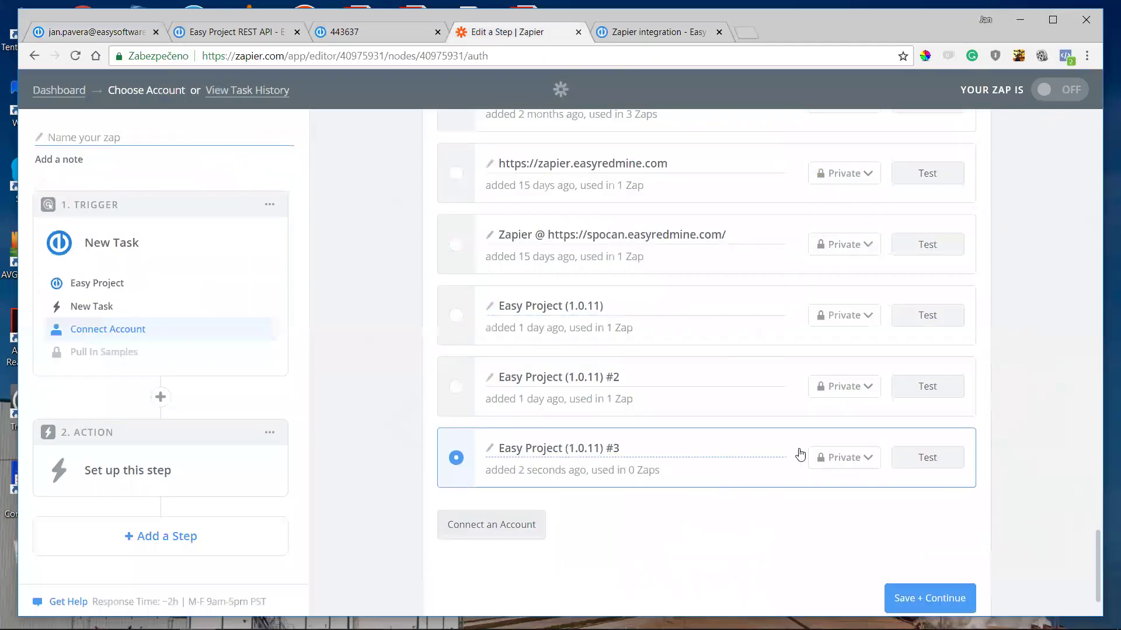
pyautogui.click(951, 458)
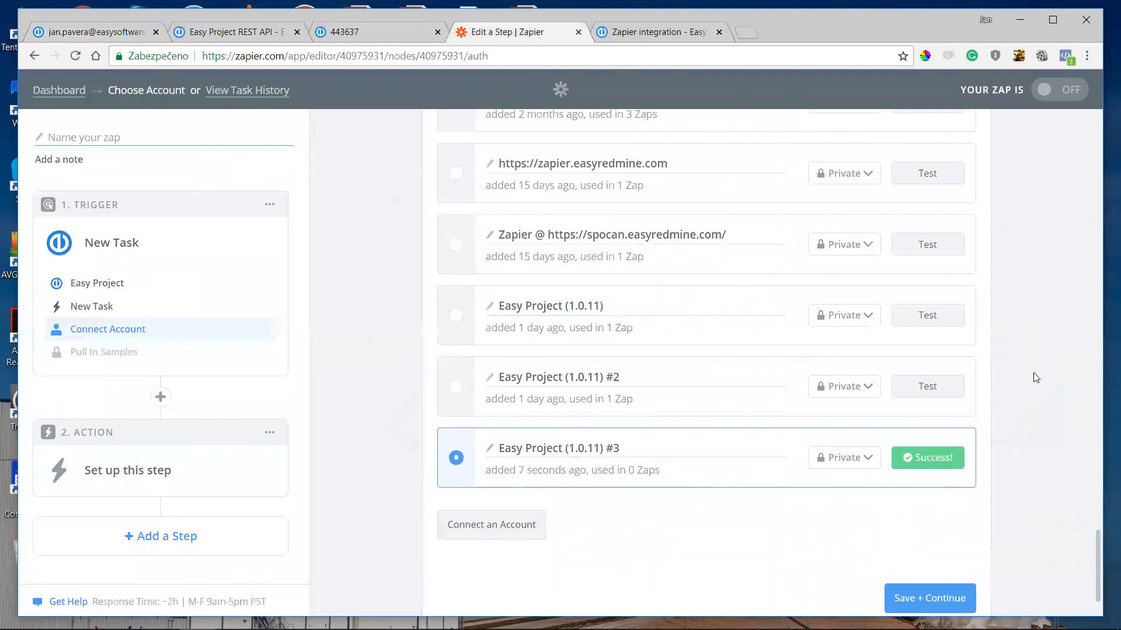
# - Save the newly connected Easy Project account and set the trigger to watch Project for webinar for new tasks
pyautogui.scroll(-2, 1042, 353)
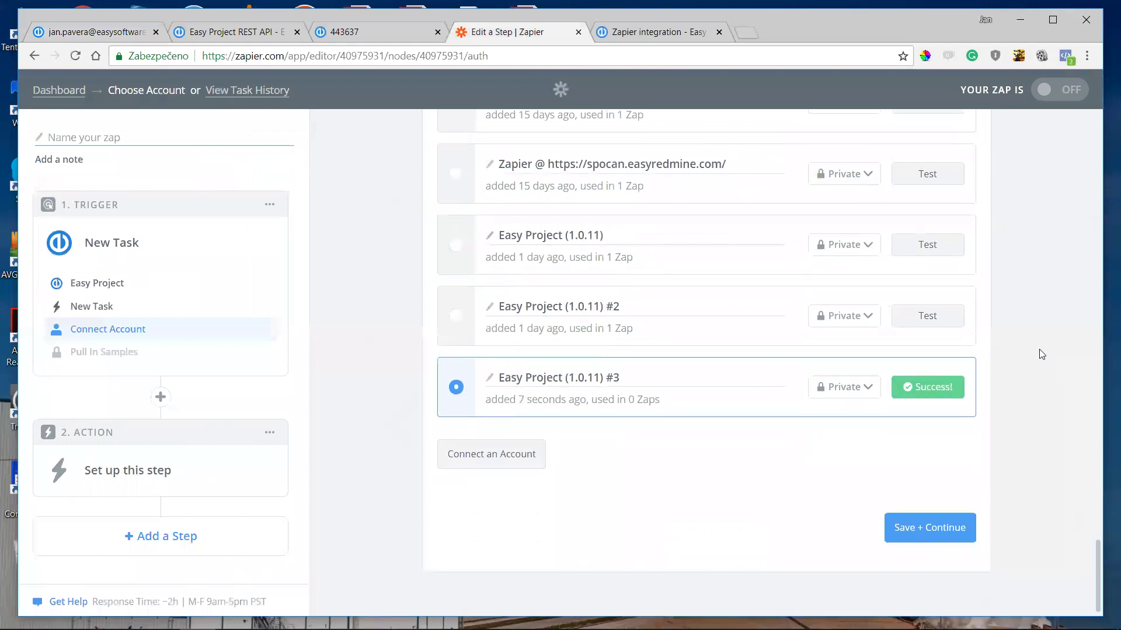
pyautogui.click(936, 530)
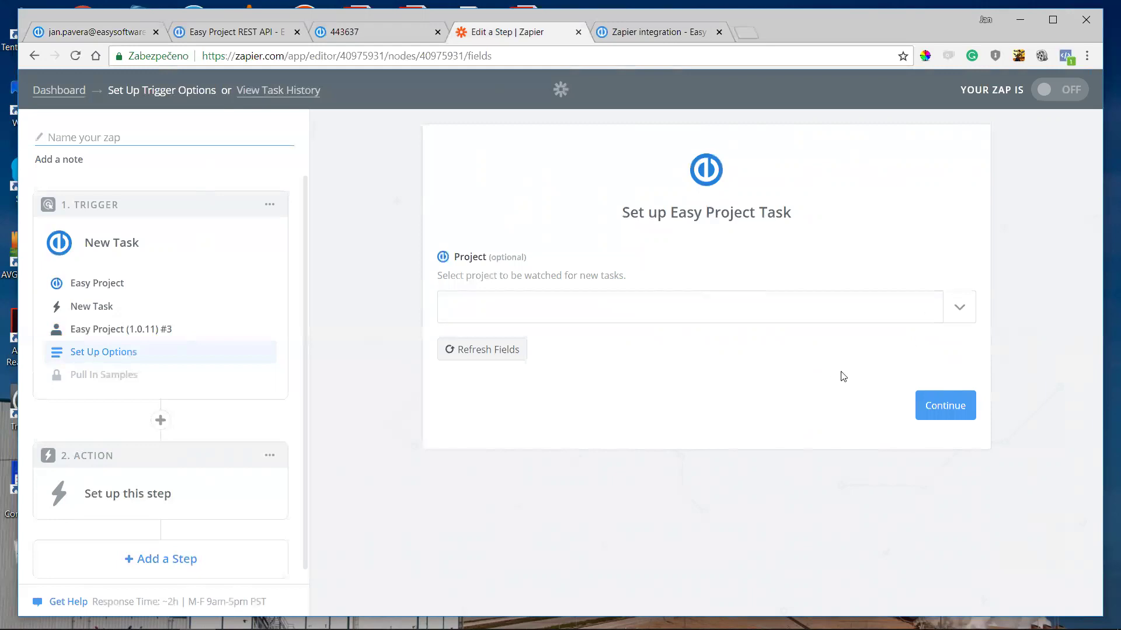
pyautogui.click(960, 308)
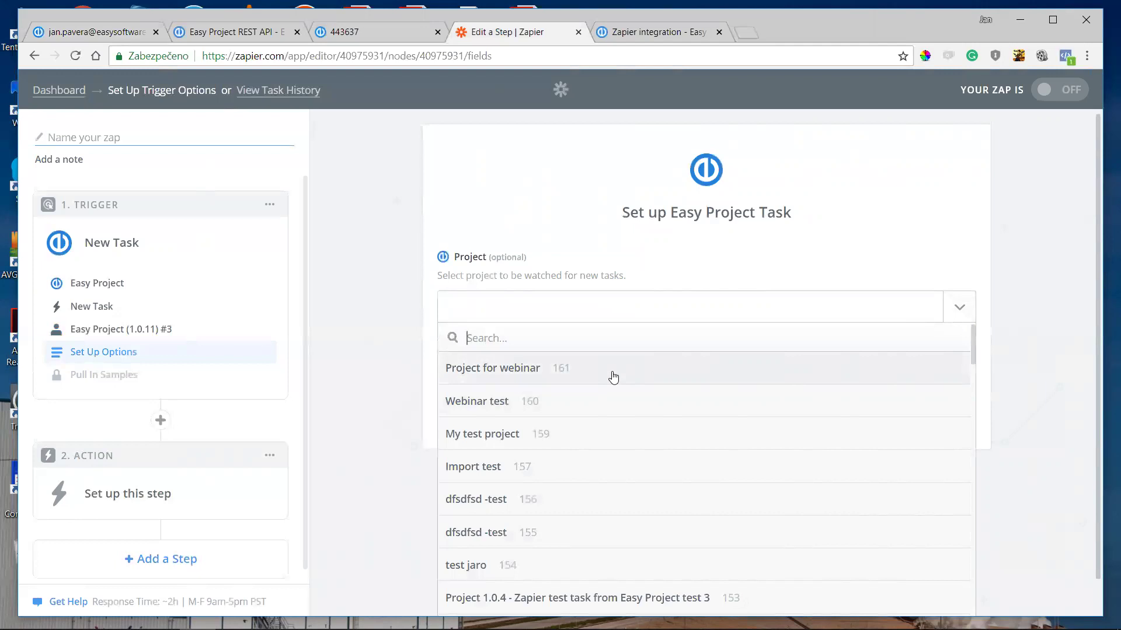
pyautogui.click(522, 374)
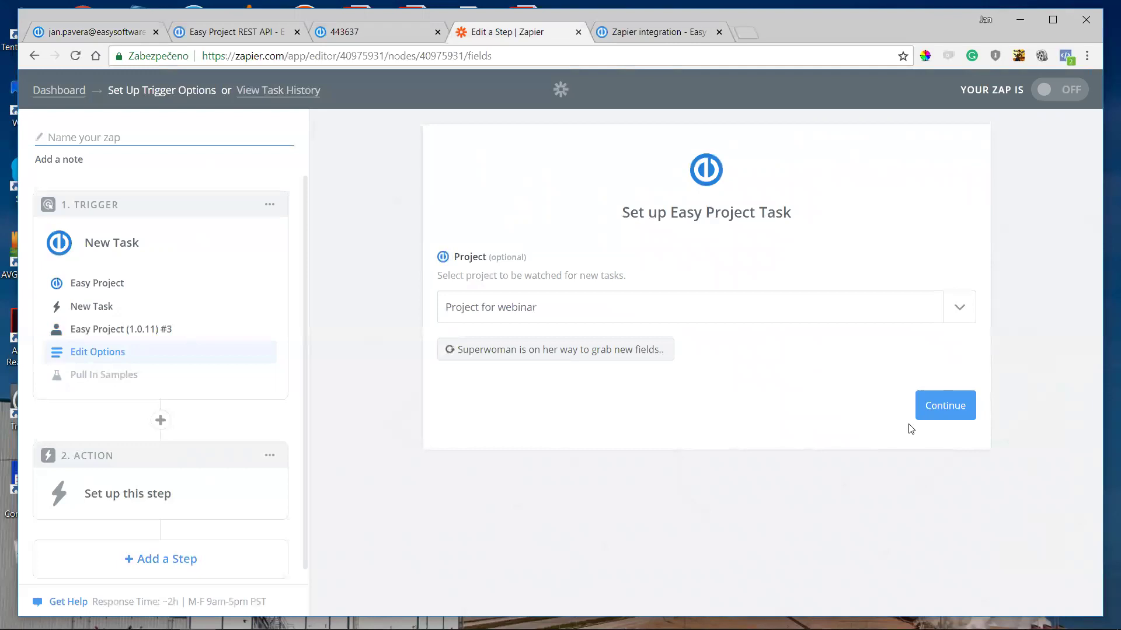
pyautogui.click(963, 405)
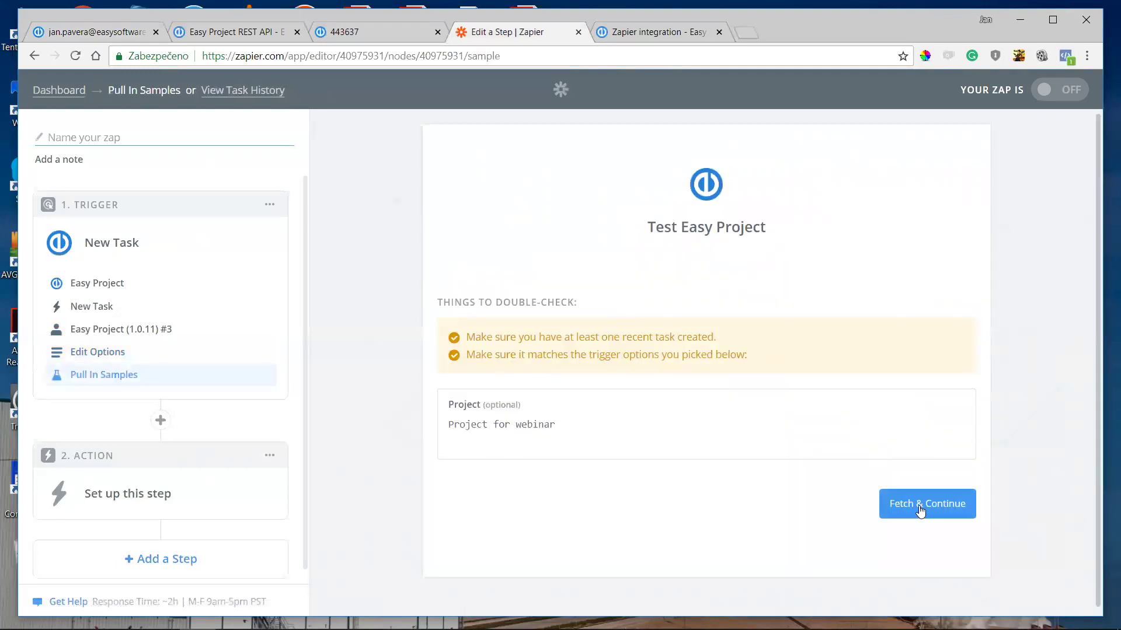
# - Fetch a sample task from Easy Project, review its fields, and accept it as the trigger sample
pyautogui.click(920, 508)
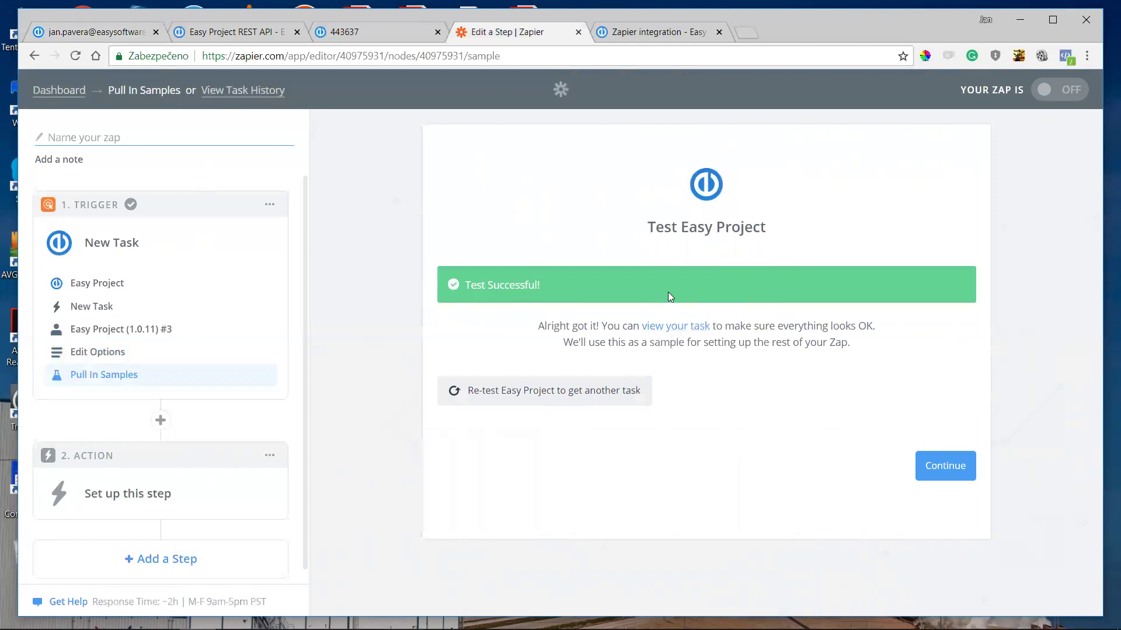
pyautogui.click(665, 327)
pyautogui.scroll(-2, 1014, 270)
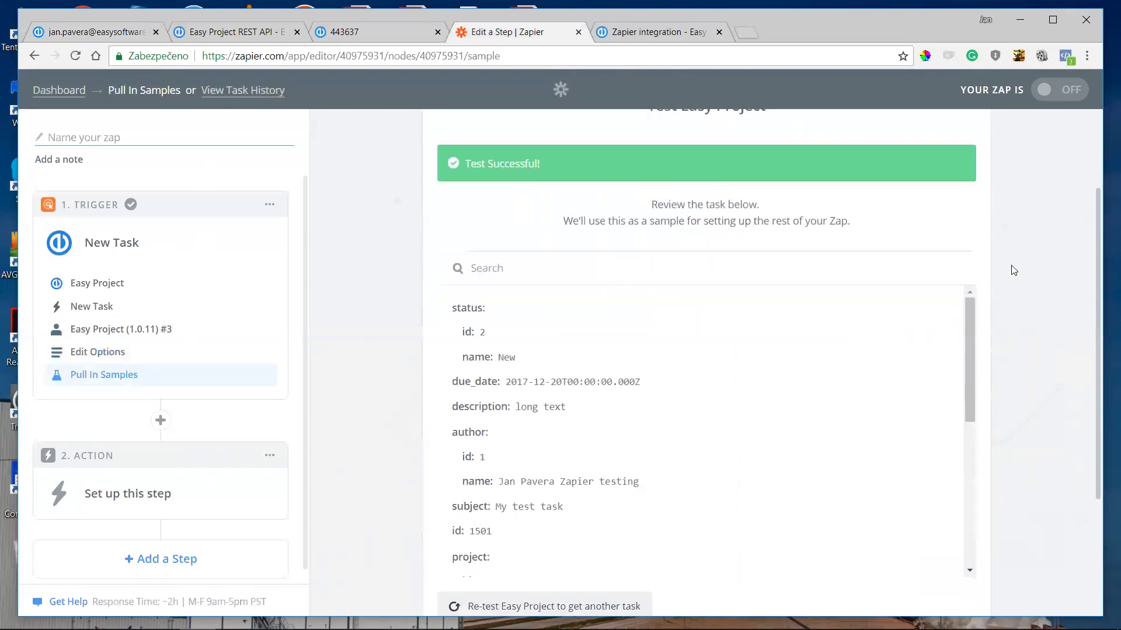
pyautogui.scroll(-6, 759, 342)
pyautogui.scroll(4, 738, 346)
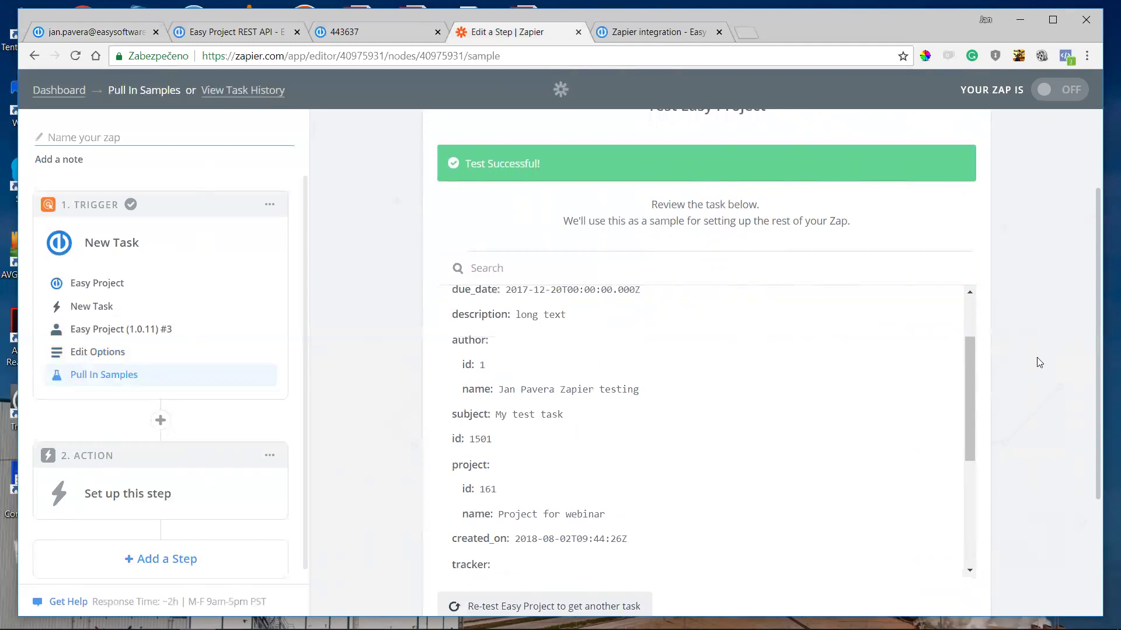
pyautogui.scroll(-3, 1036, 357)
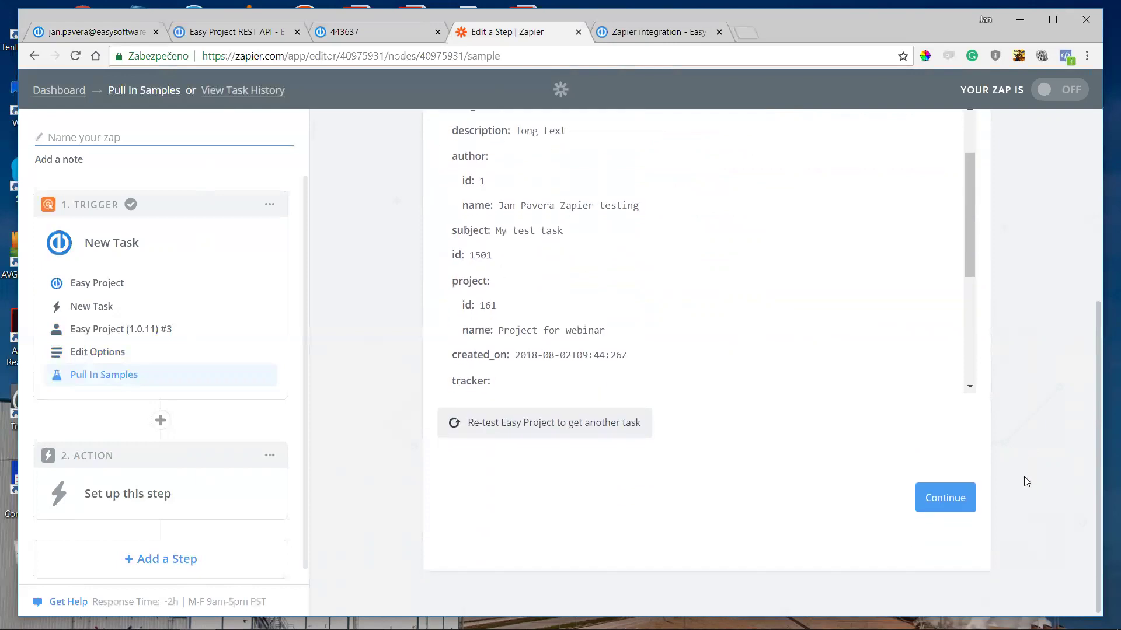
pyautogui.click(955, 501)
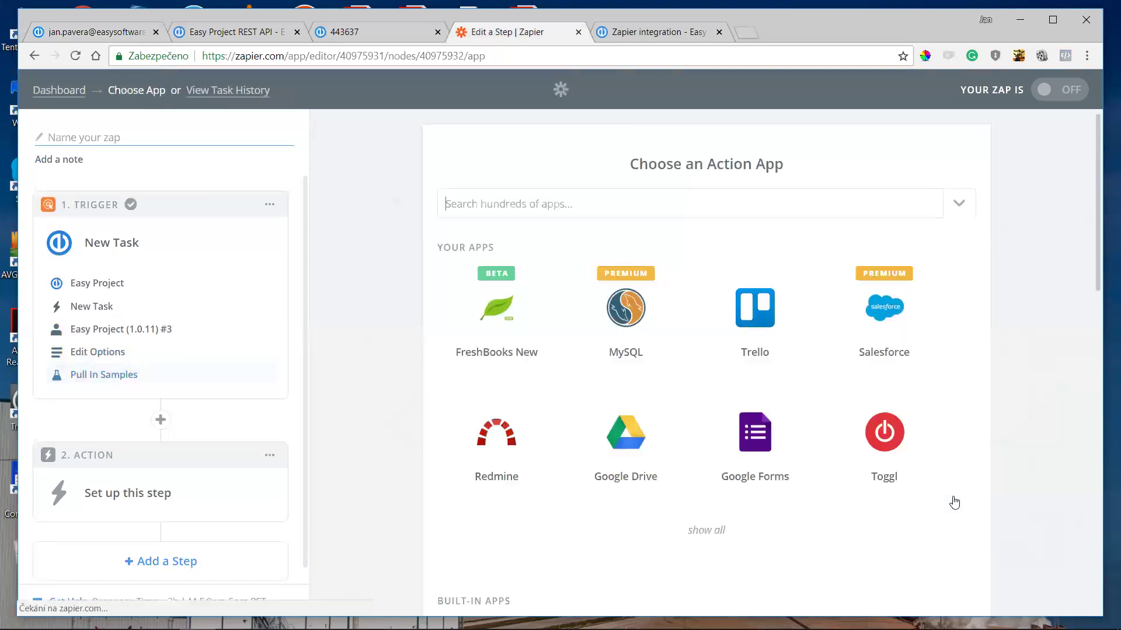
# - Choose Todoist's Create Task as the Zap's action, then test and save the existing Todoist account for it
pyautogui.click(643, 201)
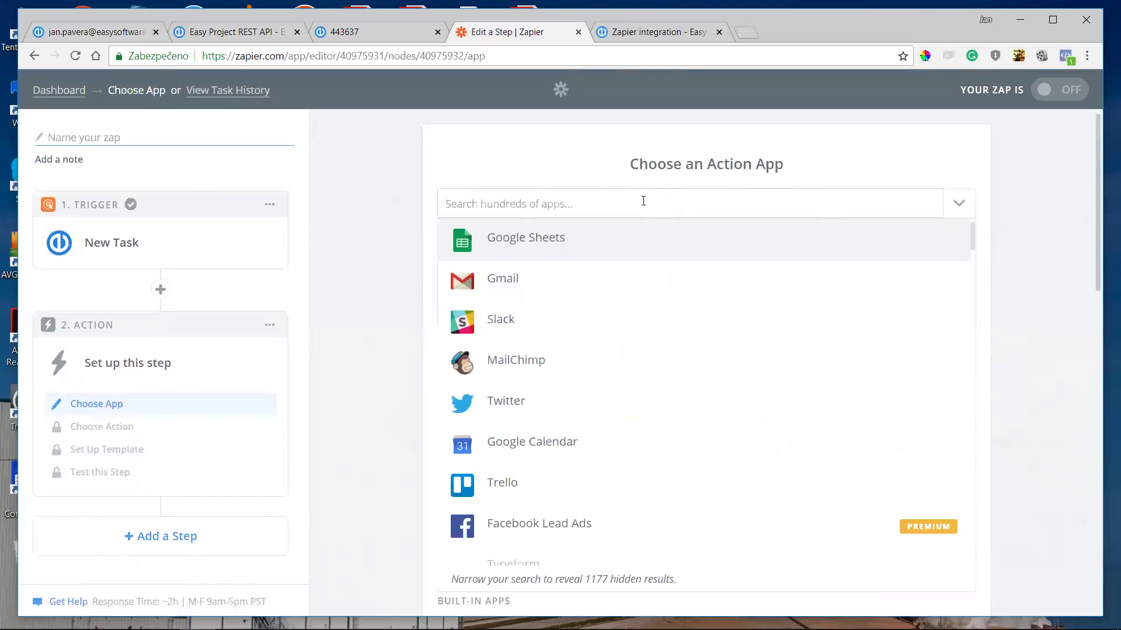
pyautogui.write('tod')
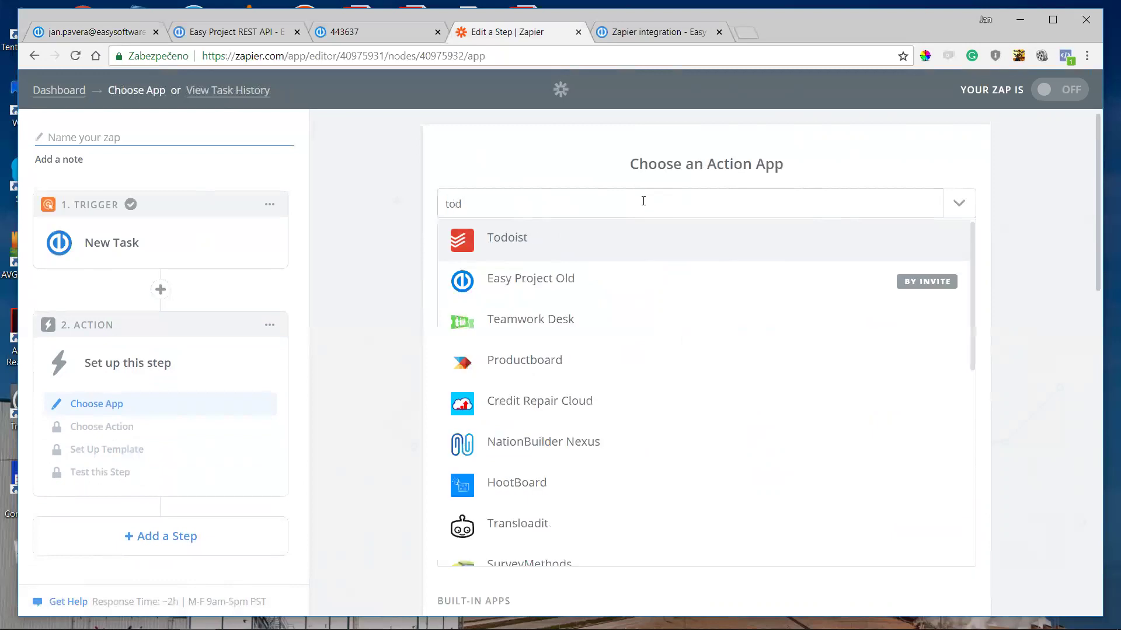
pyautogui.click(506, 244)
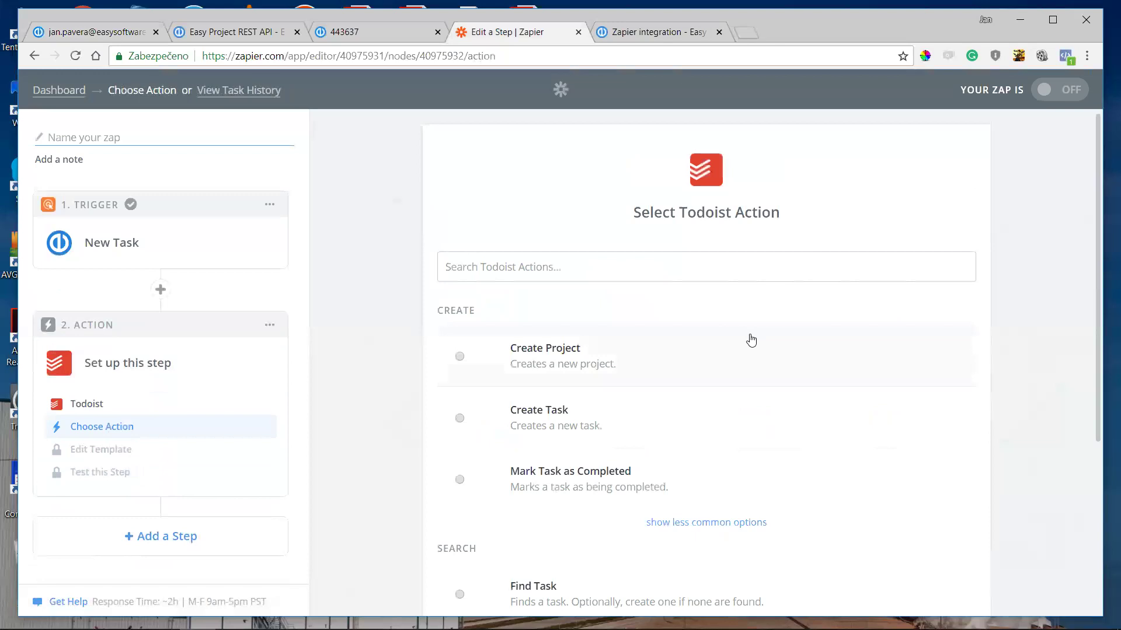
pyautogui.click(550, 299)
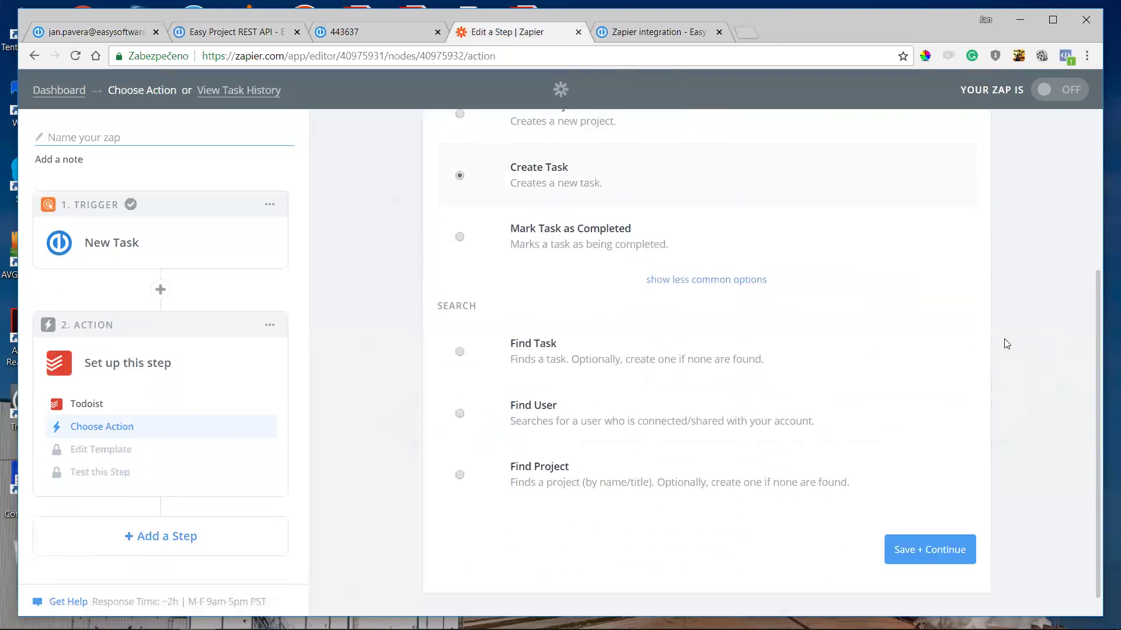
pyautogui.click(936, 551)
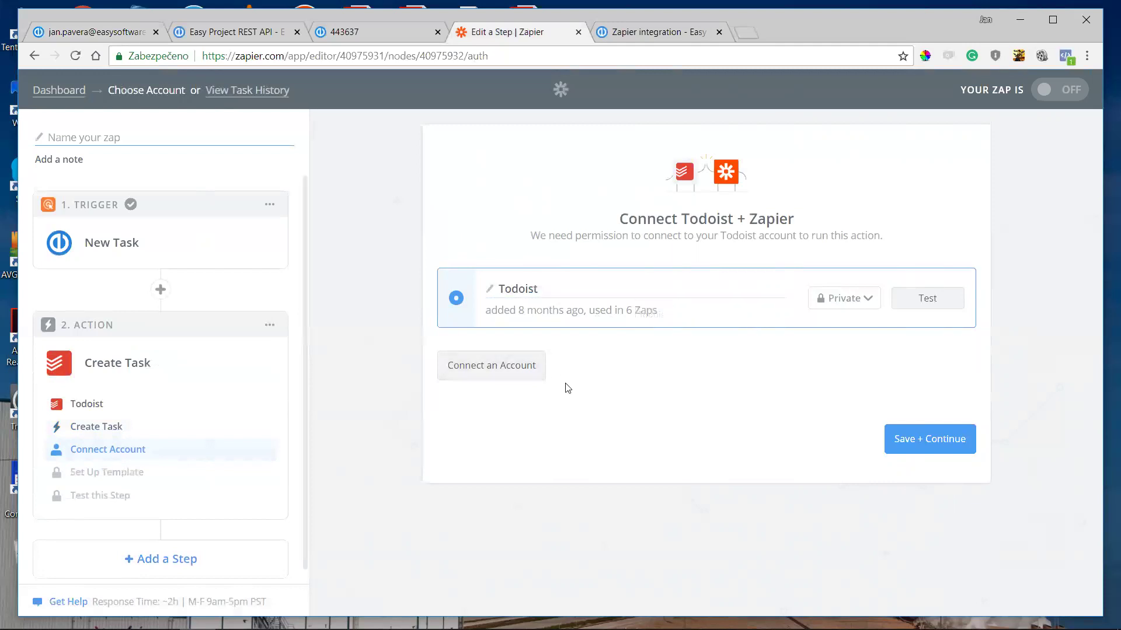
pyautogui.click(950, 303)
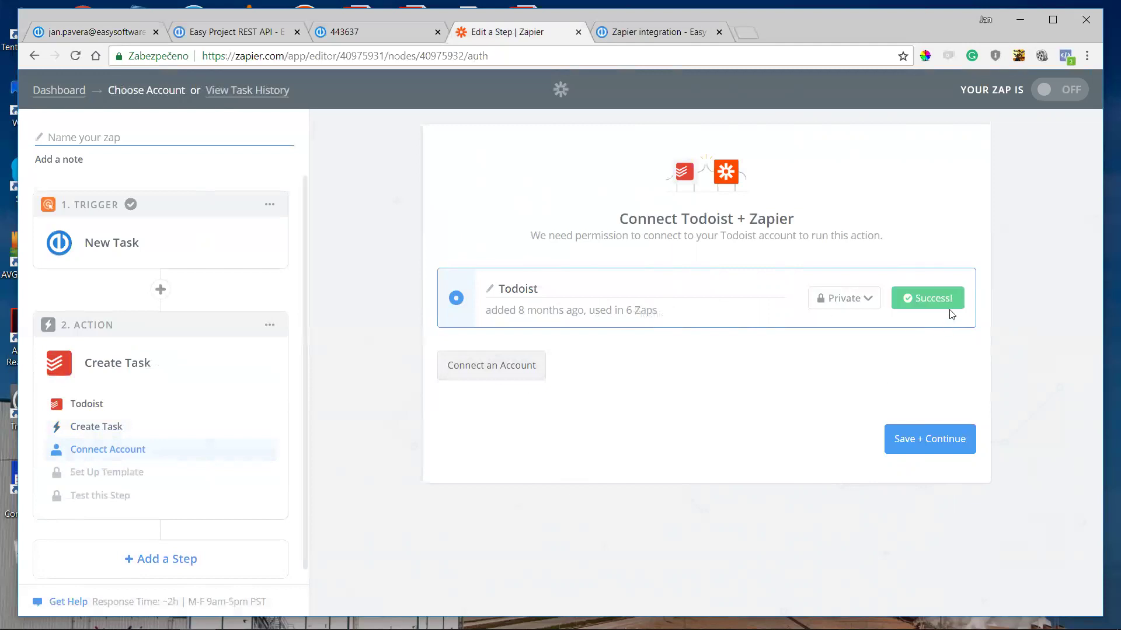
pyautogui.click(936, 445)
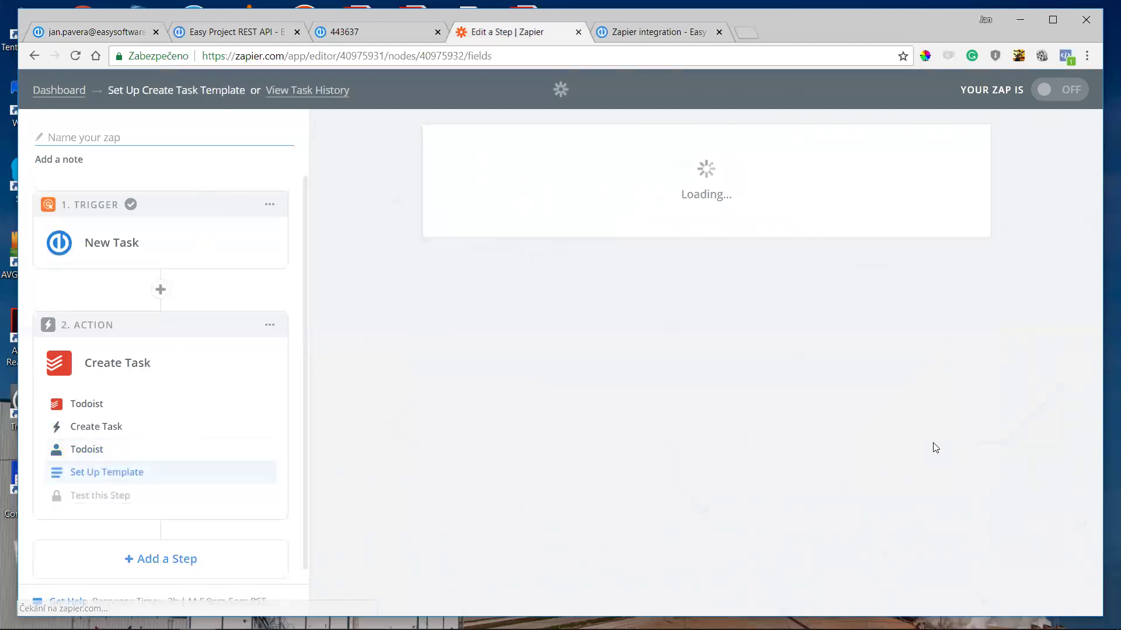
# - Set the Todoist task's project to Personal and map its title to the Subject of the new Easy Project task
pyautogui.scroll(-4, 1027, 350)
pyautogui.scroll(2, 1027, 351)
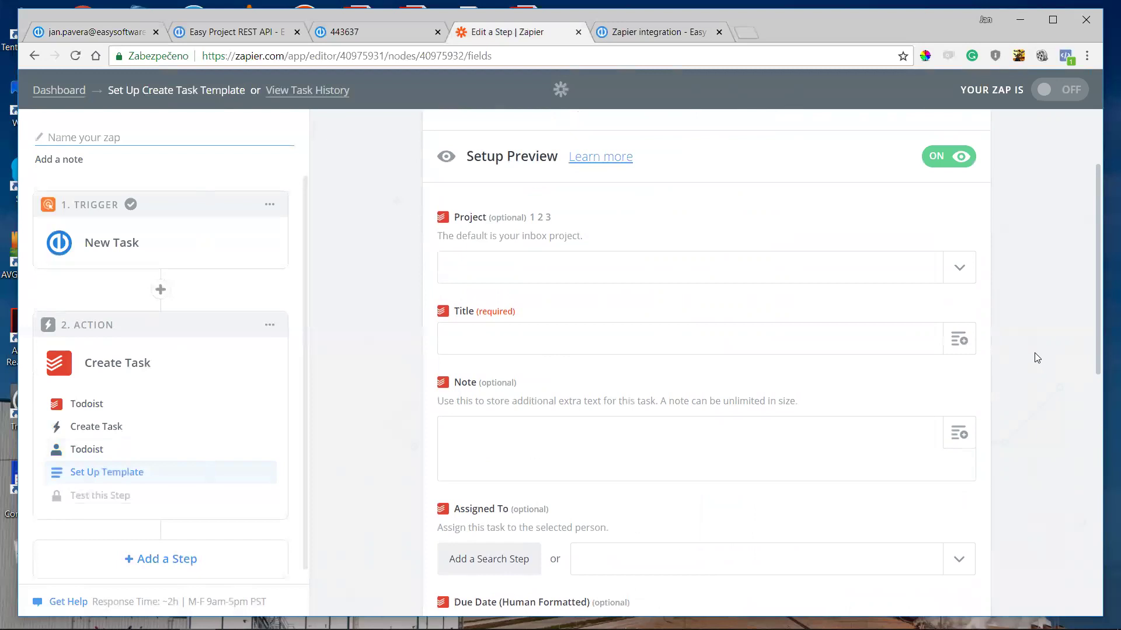
pyautogui.click(958, 272)
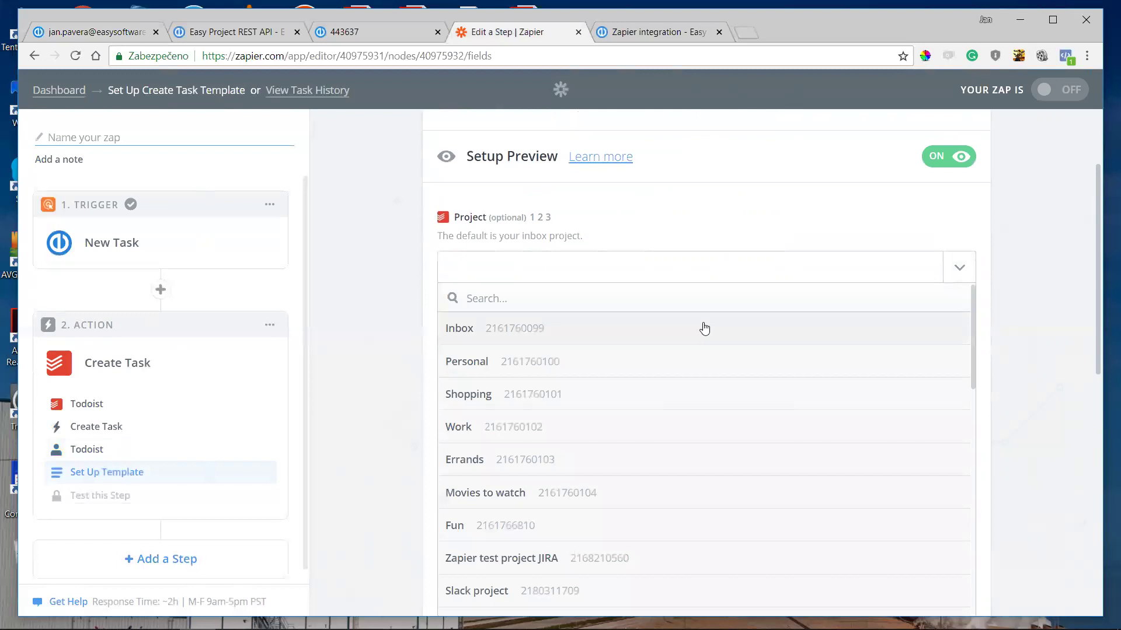
pyautogui.click(510, 369)
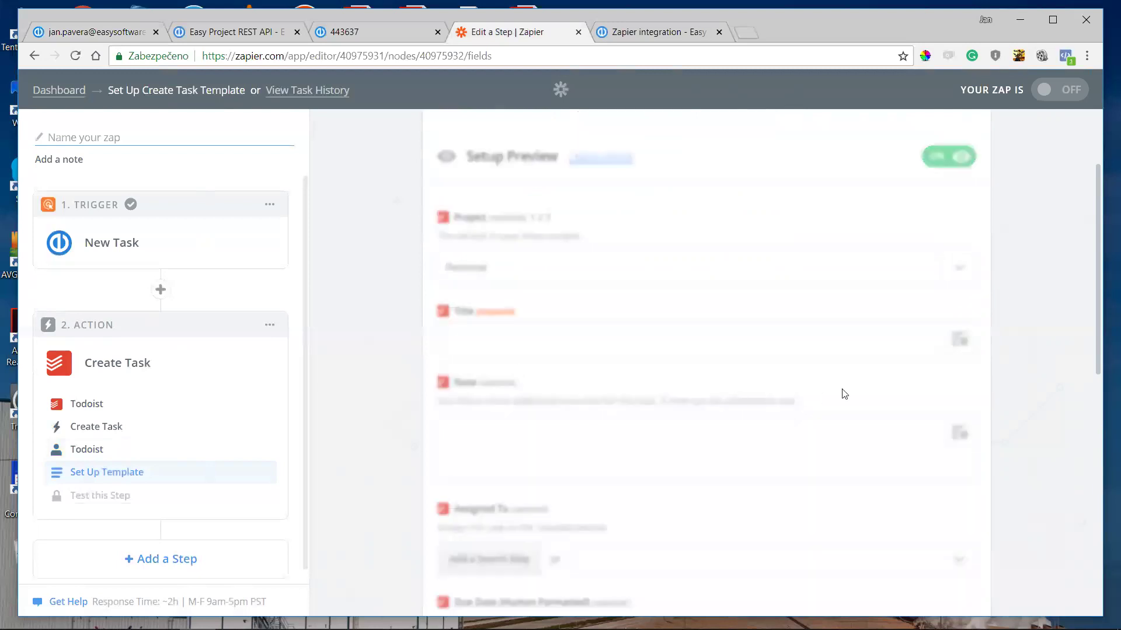
pyautogui.click(769, 349)
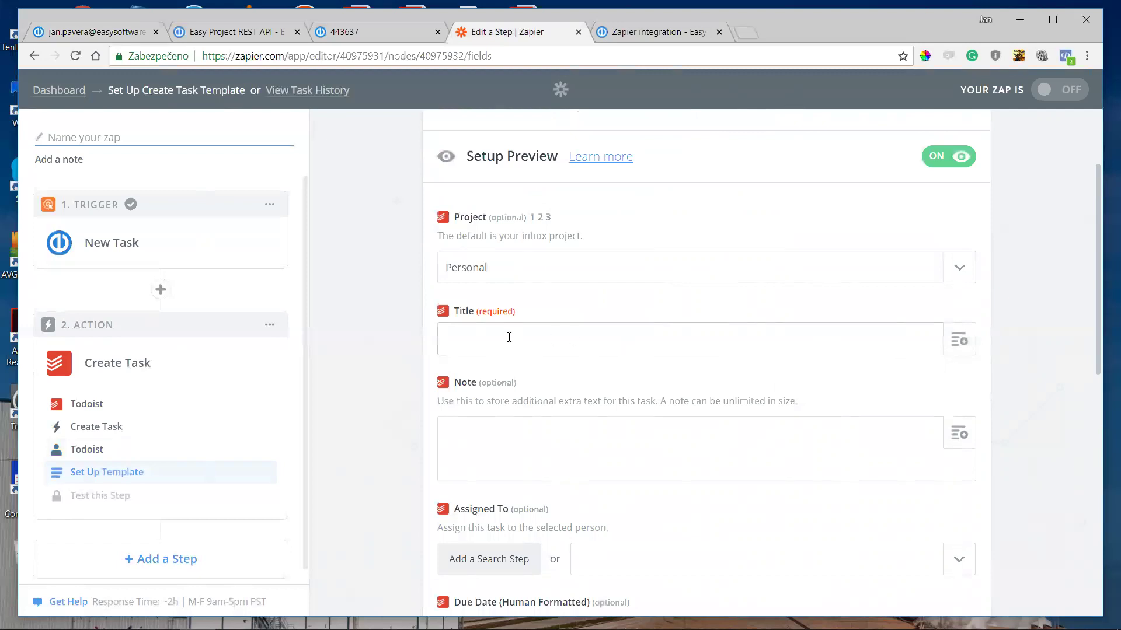
pyautogui.click(959, 341)
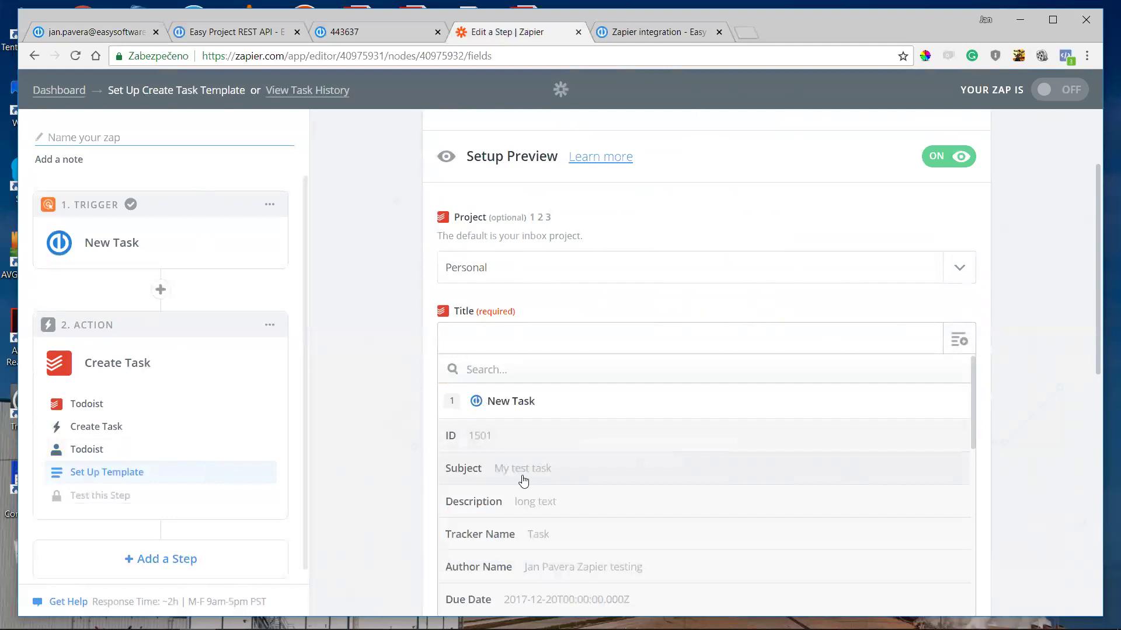
pyautogui.click(523, 472)
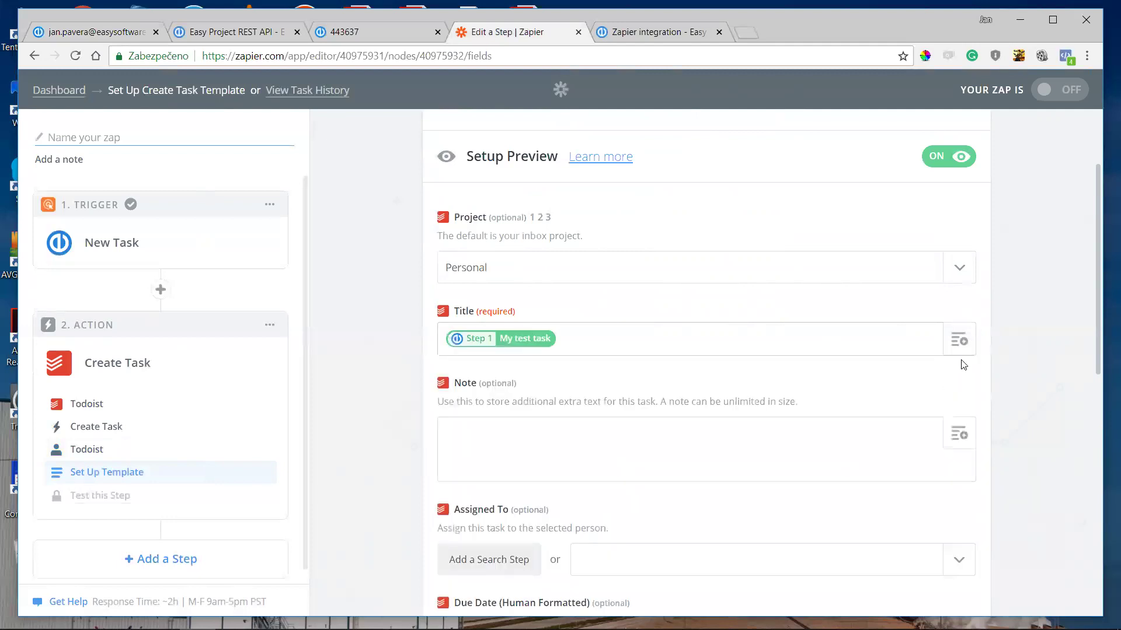
# - Map the Todoist task's note to the Easy Project task's Description, leave the remaining optional fields as they are, and accept the template
pyautogui.scroll(-5, 639, 290)
pyautogui.scroll(2, 638, 290)
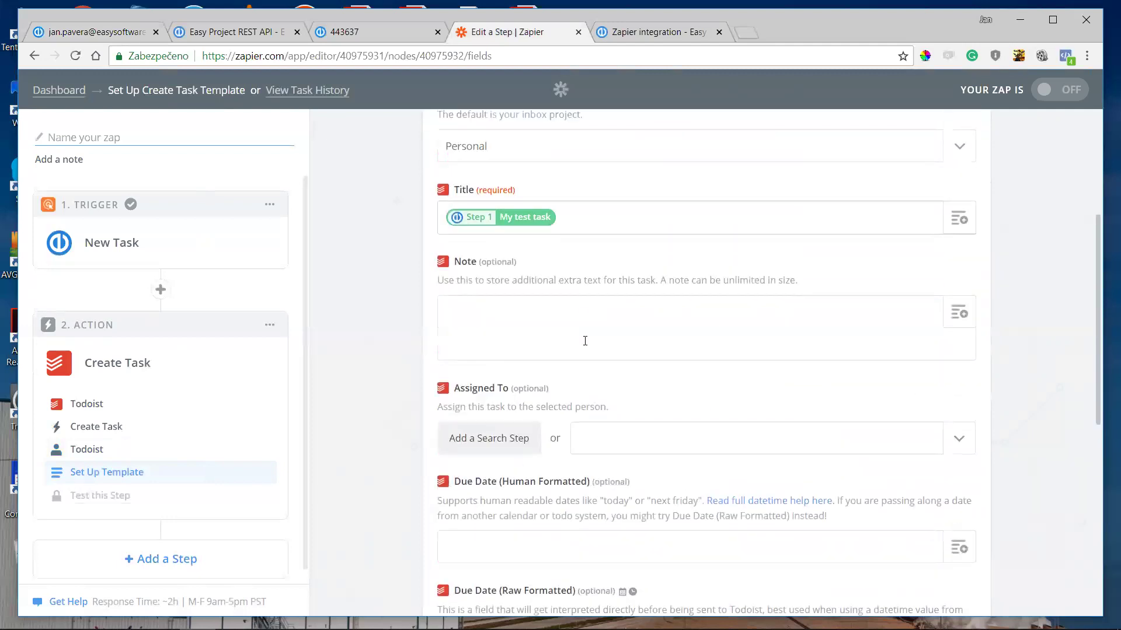
pyautogui.click(959, 312)
pyautogui.click(552, 509)
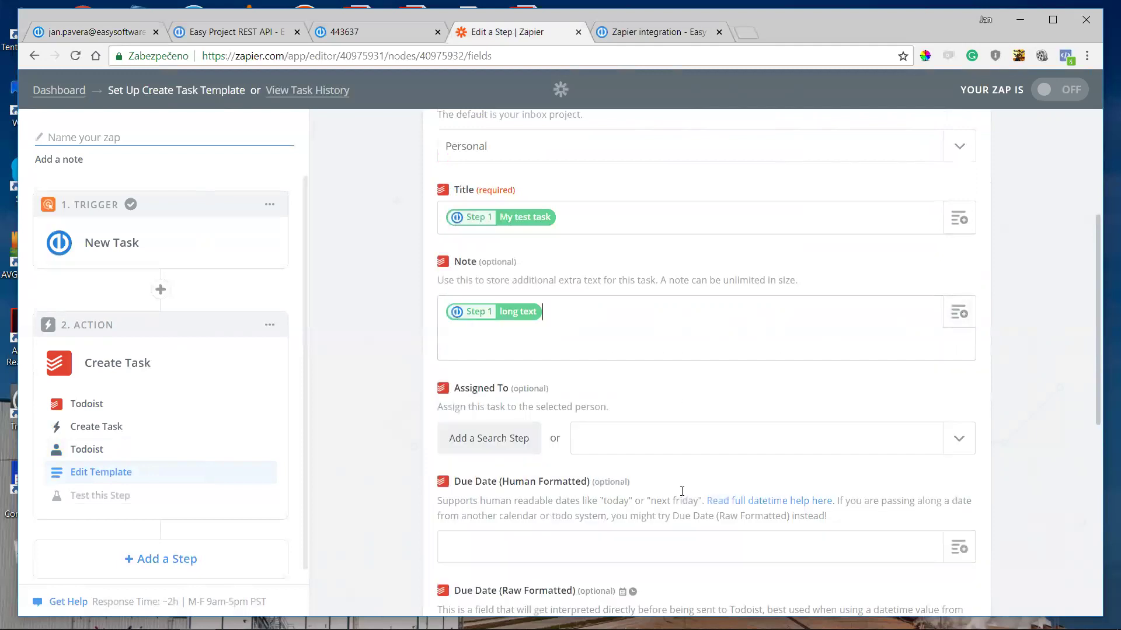
pyautogui.scroll(-2, 993, 368)
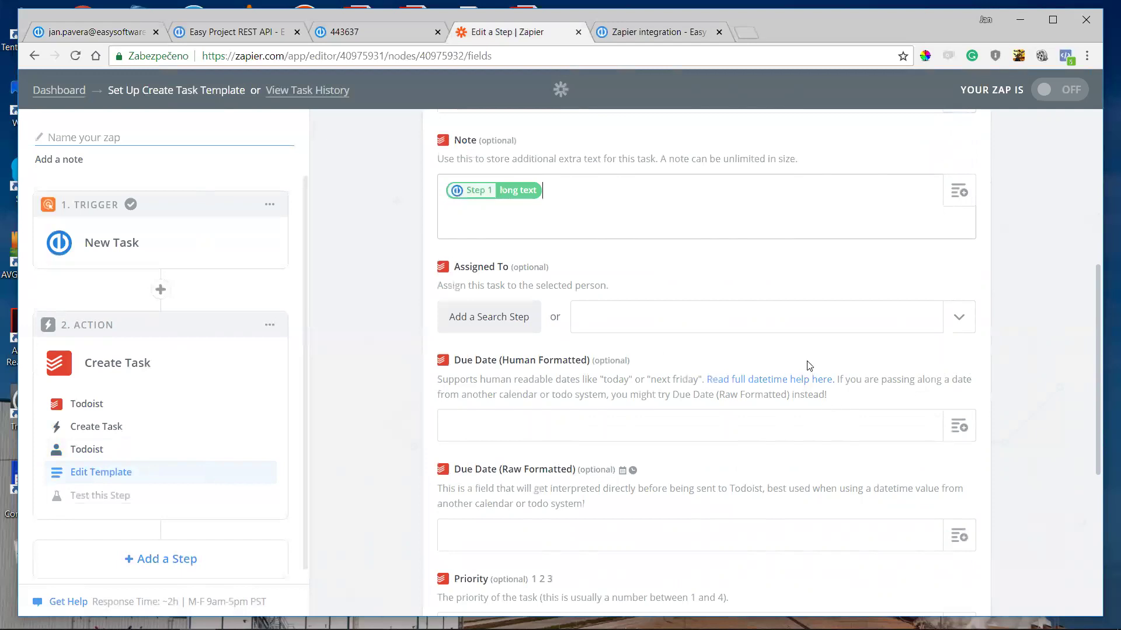
pyautogui.scroll(-2, 809, 366)
pyautogui.scroll(-2, 1024, 414)
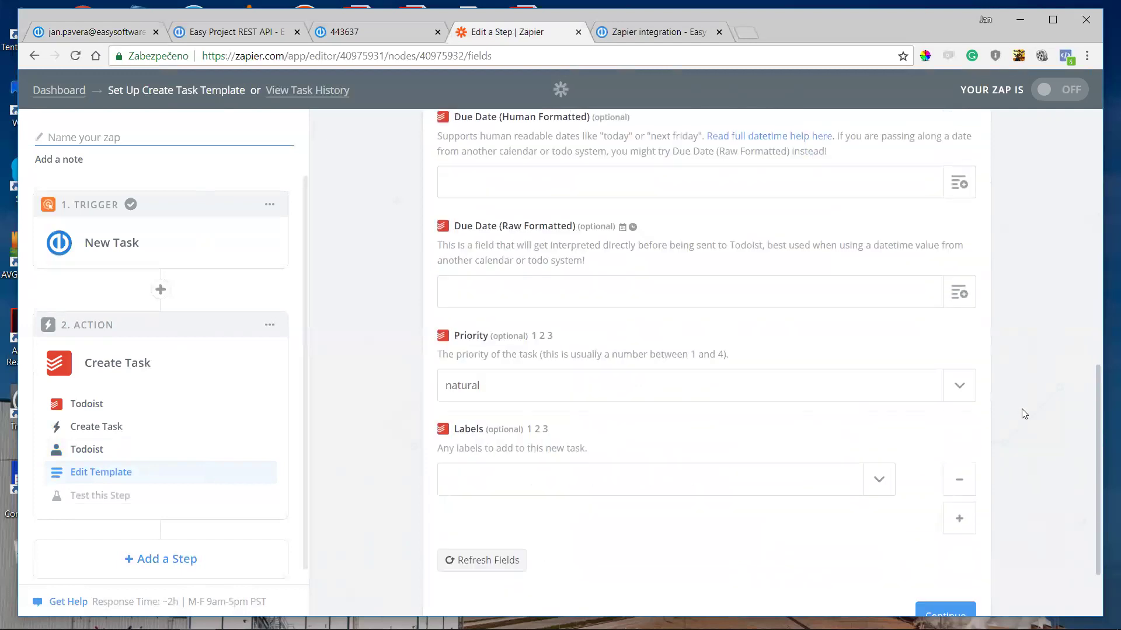
pyautogui.scroll(2, 1015, 393)
pyautogui.scroll(-3, 1016, 393)
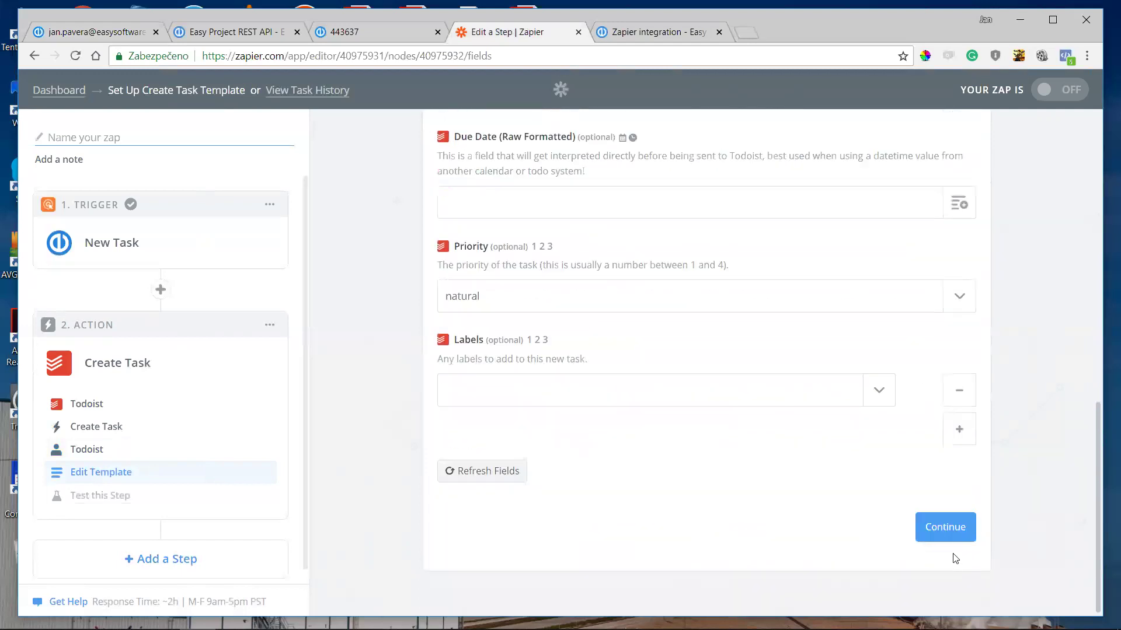
pyautogui.click(946, 528)
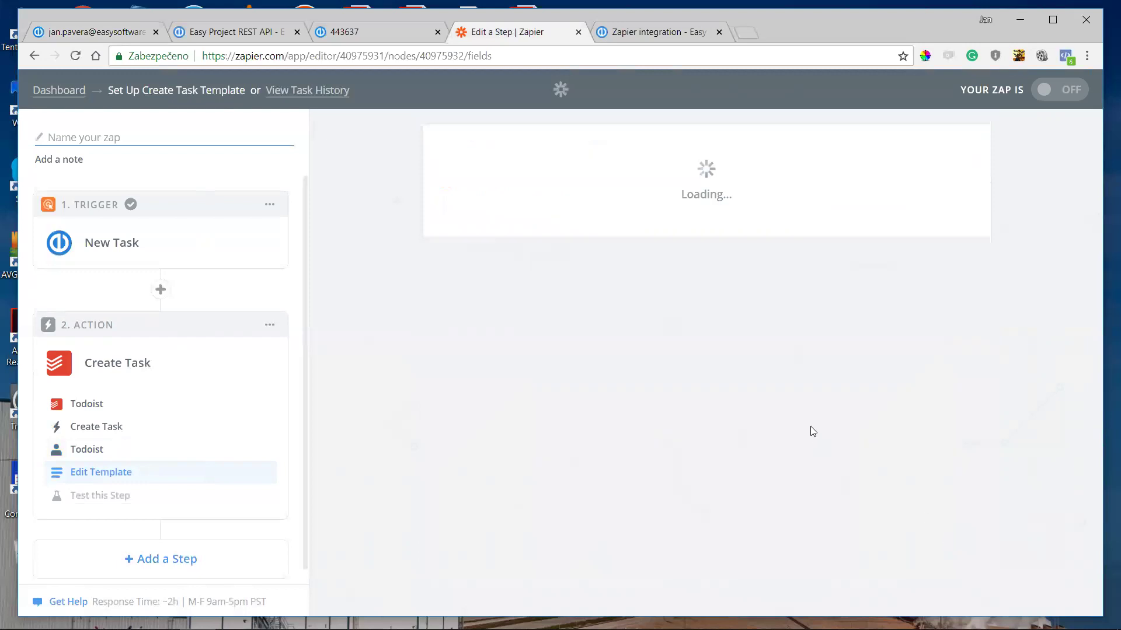
# - Review the action's prepared sample data and send the test task to Todoist
pyautogui.scroll(-4, 1023, 398)
pyautogui.scroll(-1, 1007, 432)
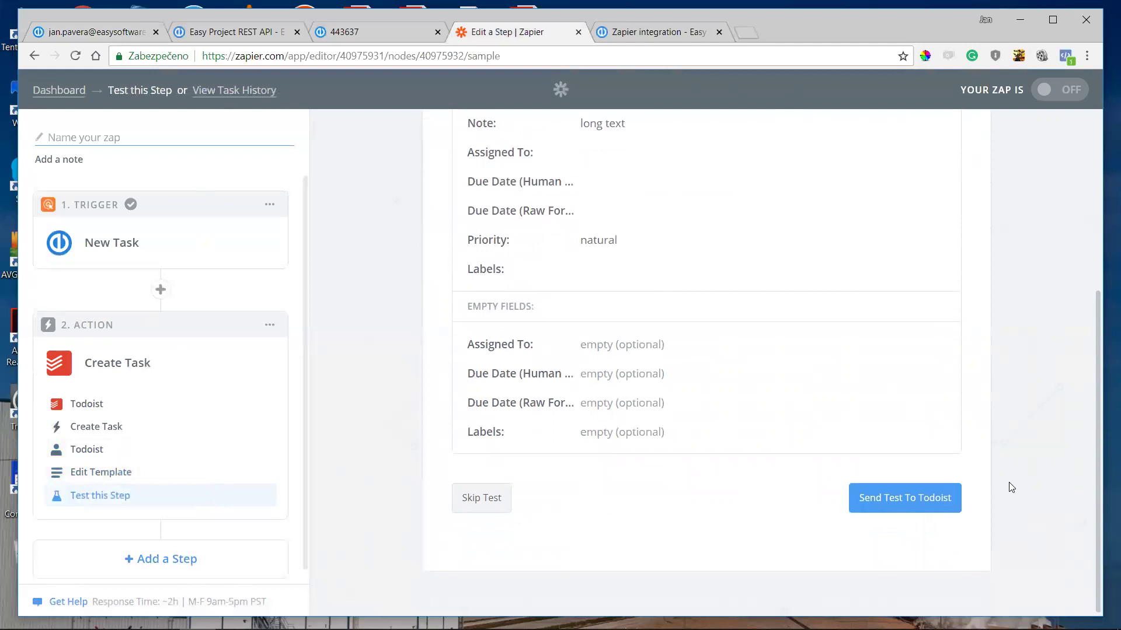
pyautogui.click(905, 507)
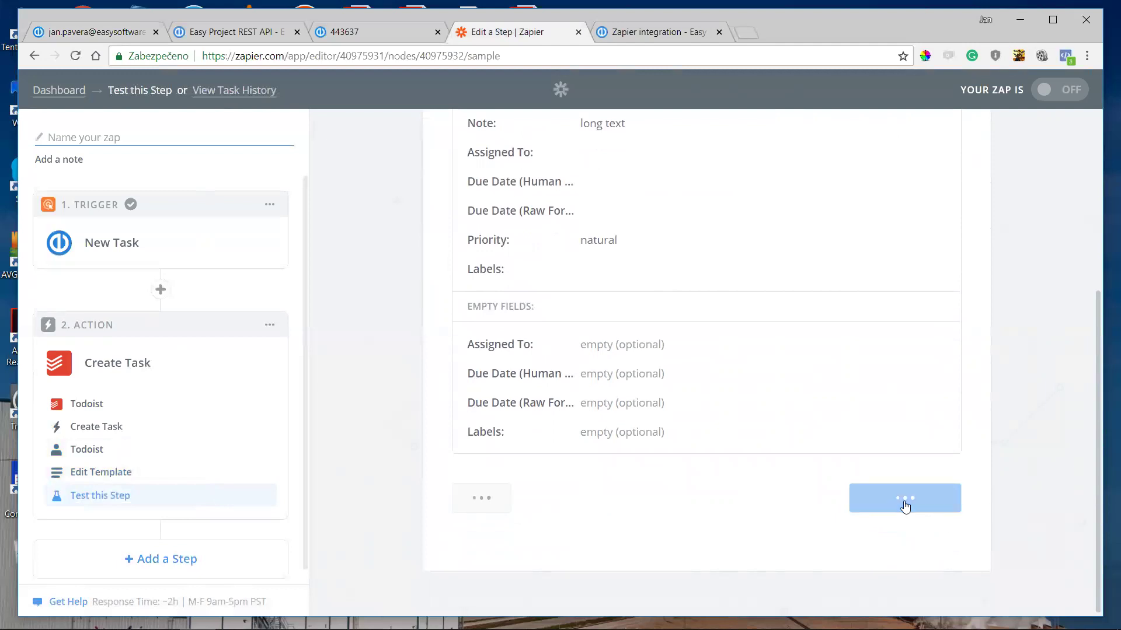
# - Open the Todoist web app at todoist.com in a new browser tab
pyautogui.click(744, 35)
pyautogui.click(531, 32)
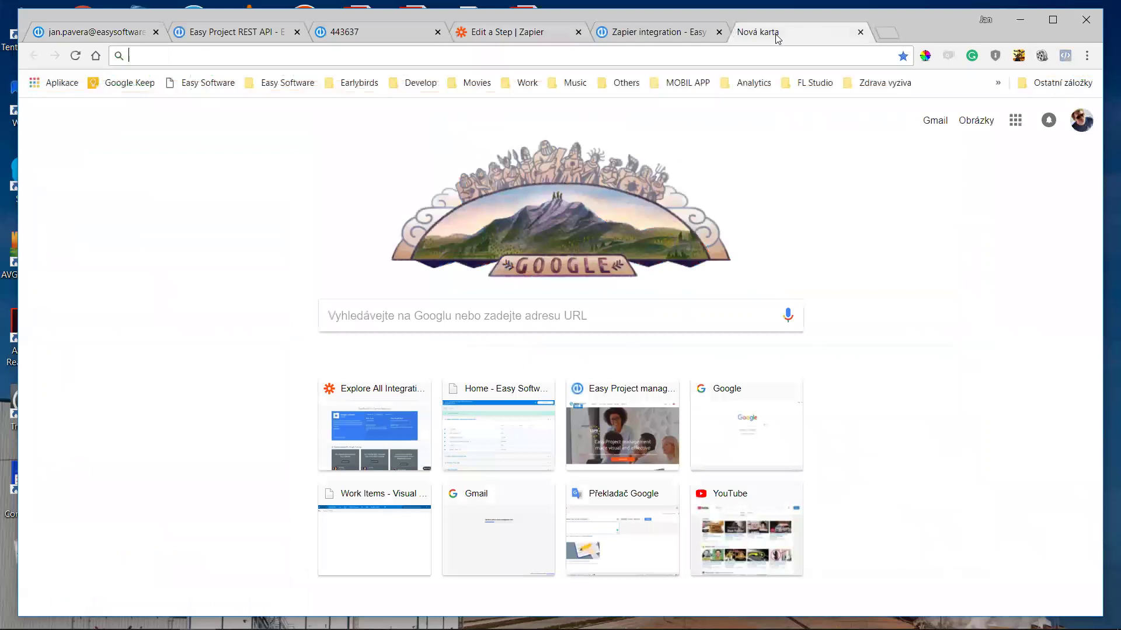
pyautogui.click(796, 30)
pyautogui.write('todo')
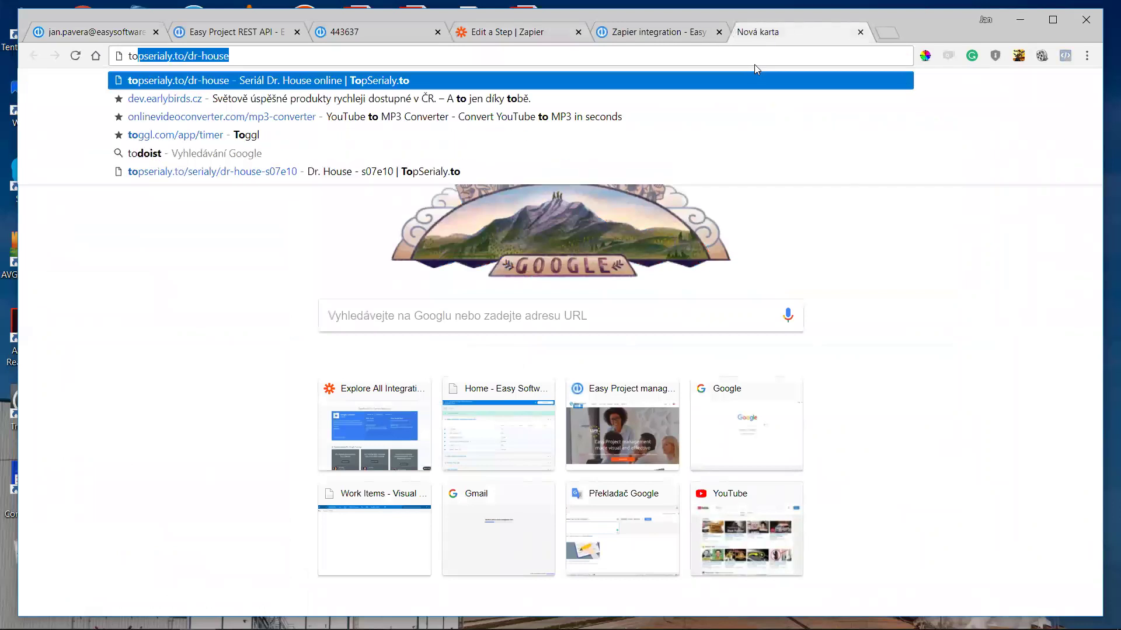
pyautogui.press('Down')
pyautogui.press('Down')
pyautogui.press('Down')
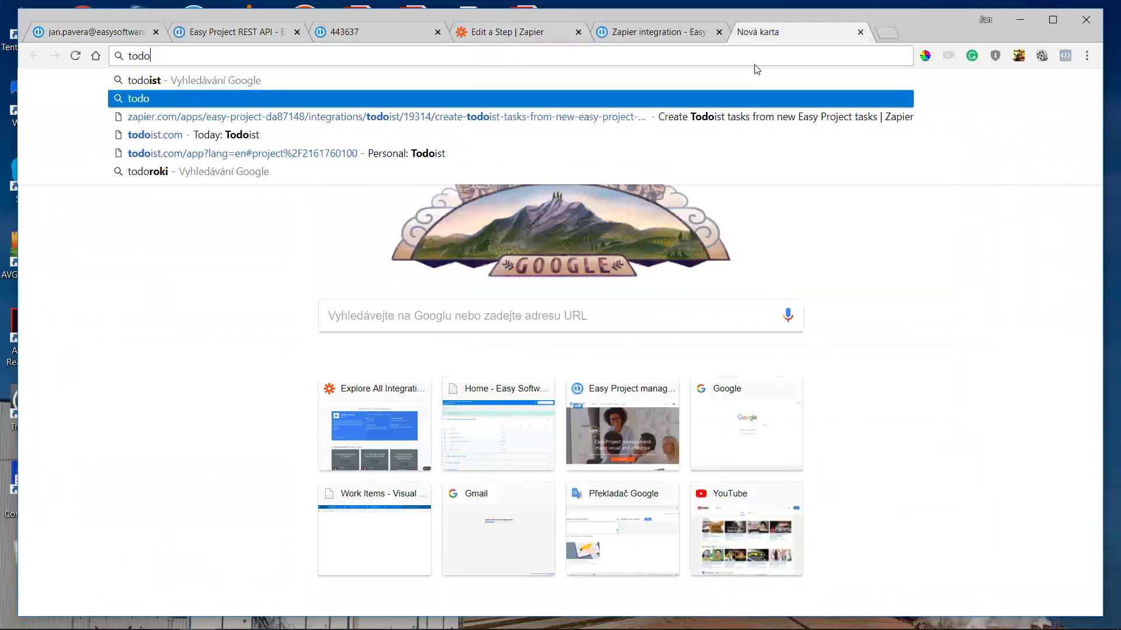
pyautogui.press('Return')
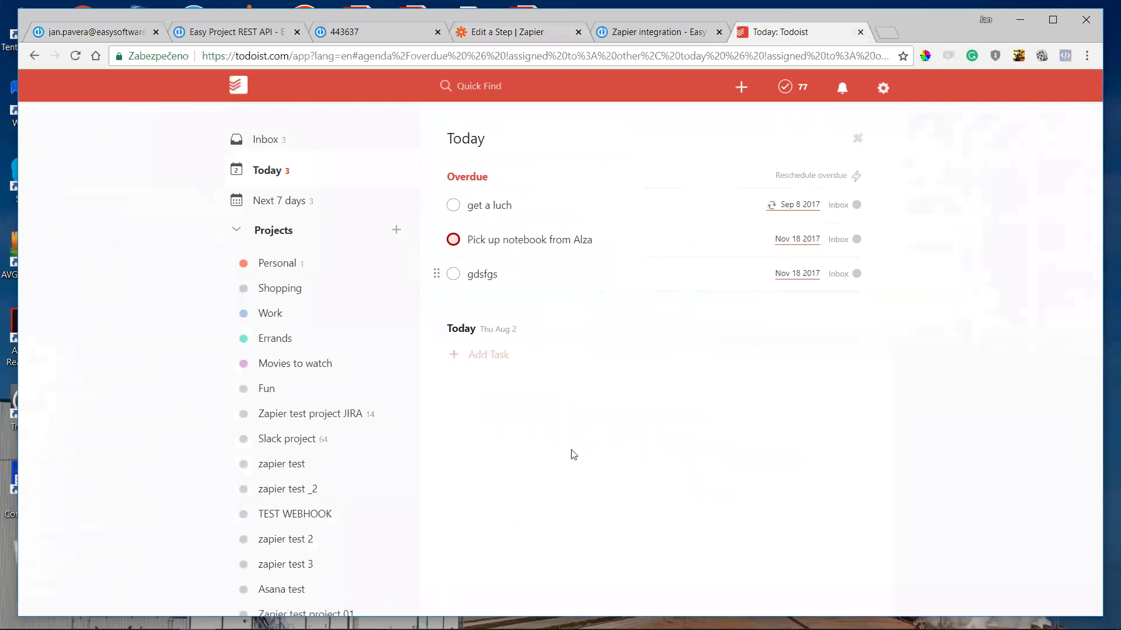
# - Open the Personal project in Todoist to check for the test task sent from Zapier
pyautogui.click(277, 269)
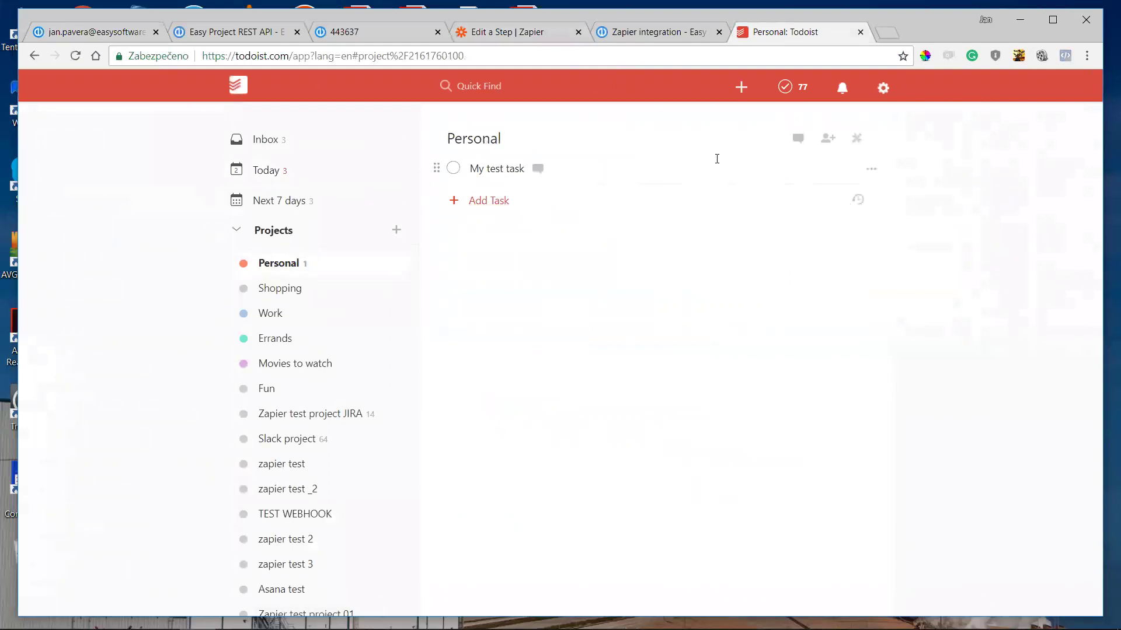
# - Return to the Zapier editor, finish the action setup, name the Zap Test and turn it on
pyautogui.click(633, 35)
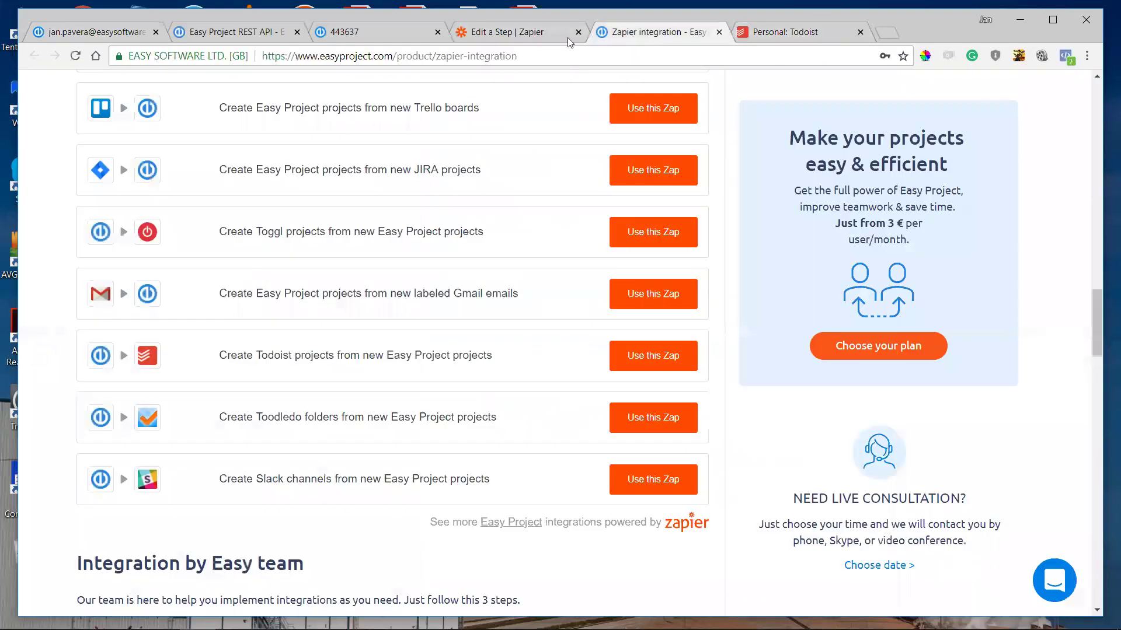
pyautogui.click(256, 29)
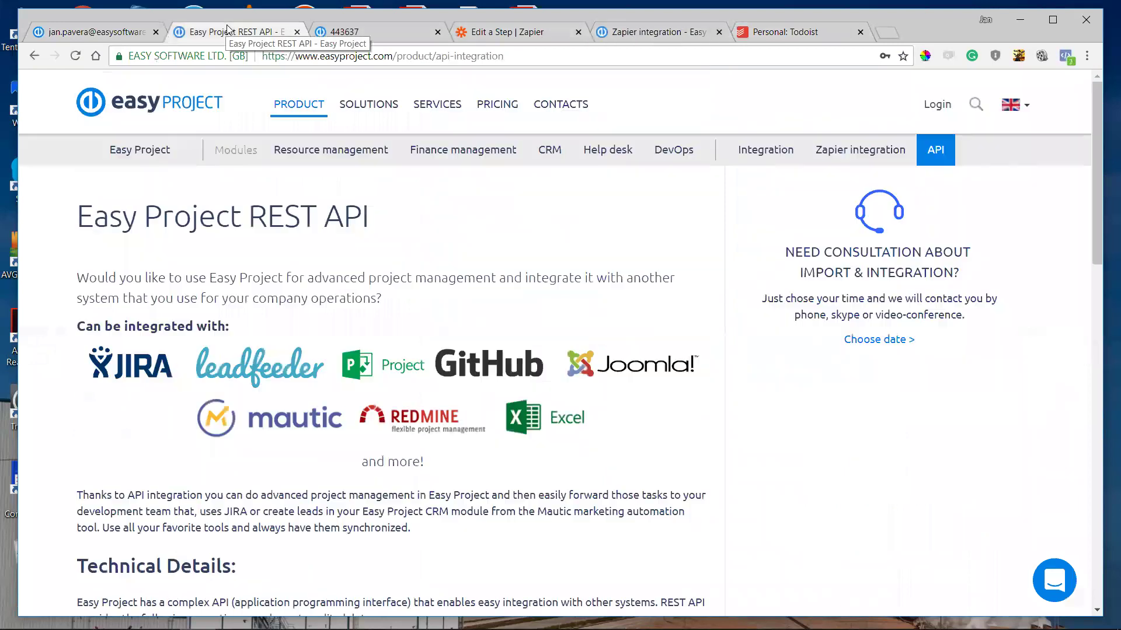
pyautogui.click(506, 34)
pyautogui.click(937, 497)
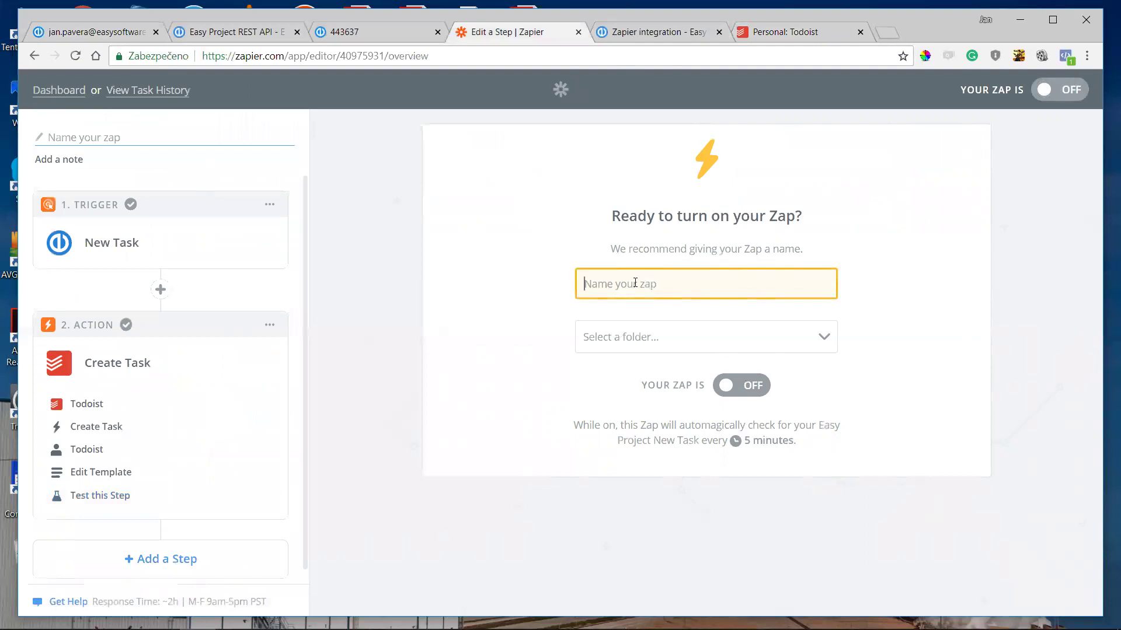
pyautogui.write('Test')
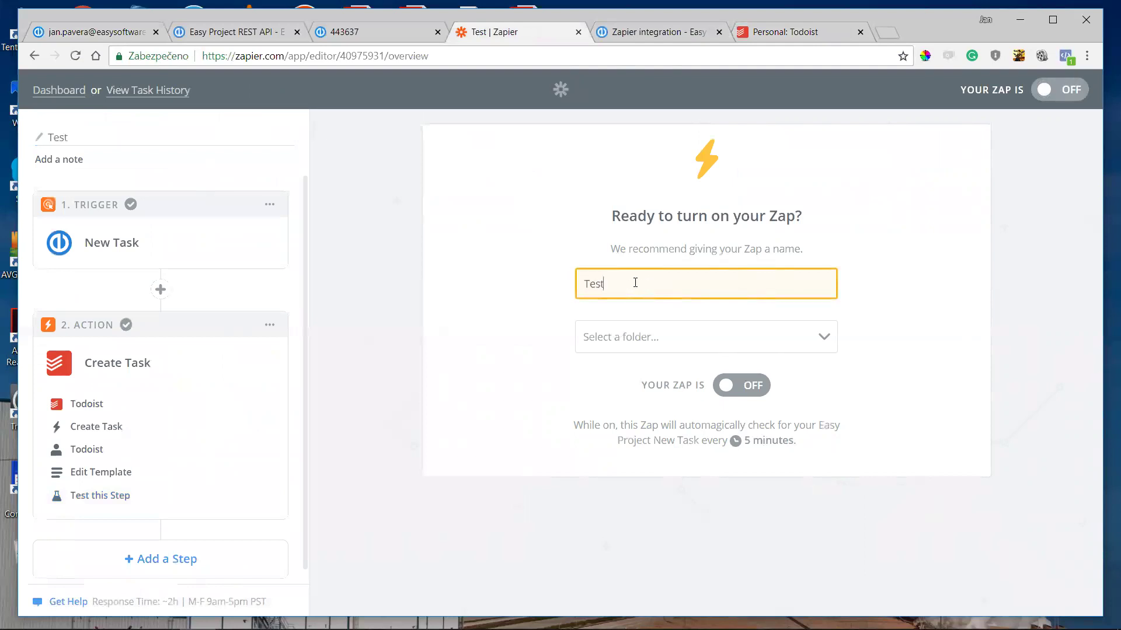
pyautogui.click(747, 388)
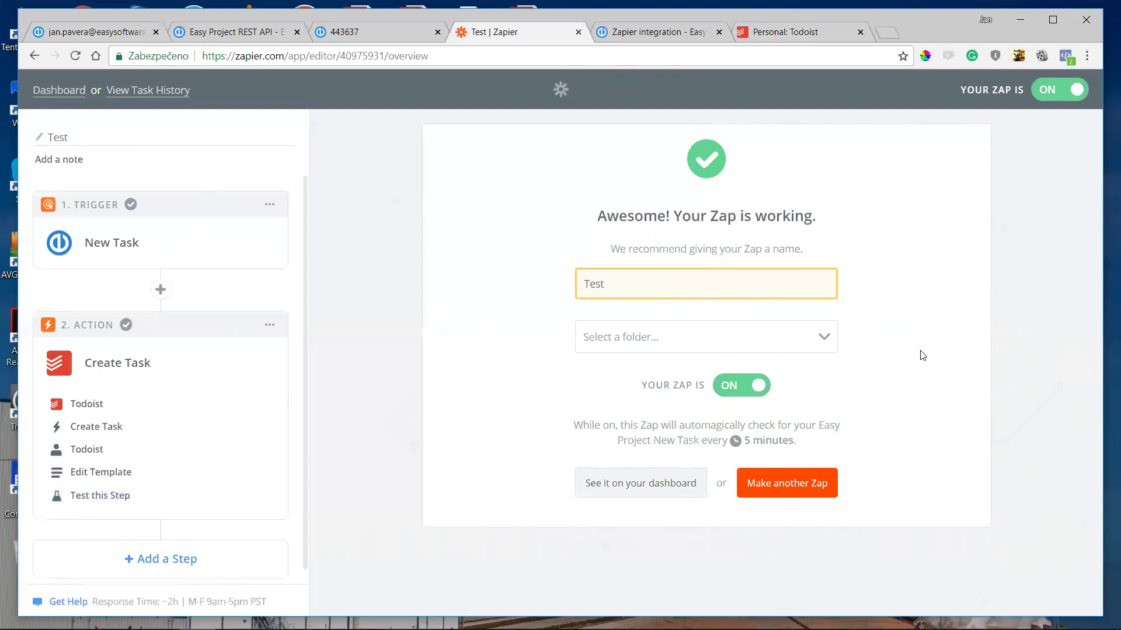
# - View the Zap on the Zapier dashboard and browse the catalogue of apps available for integration
pyautogui.click(653, 491)
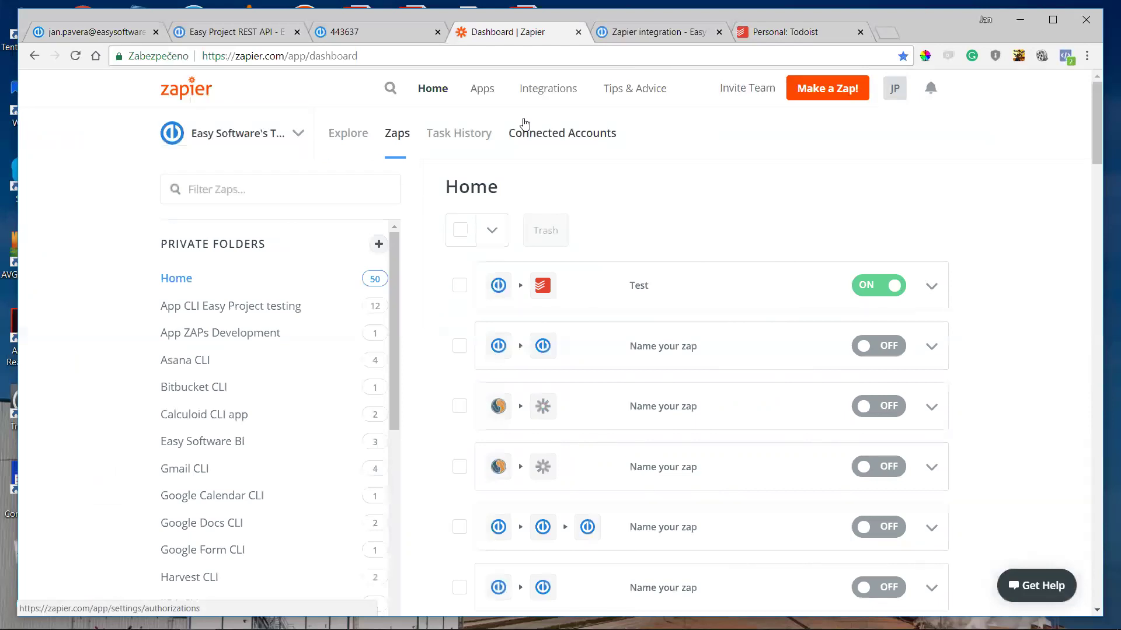
pyautogui.click(484, 88)
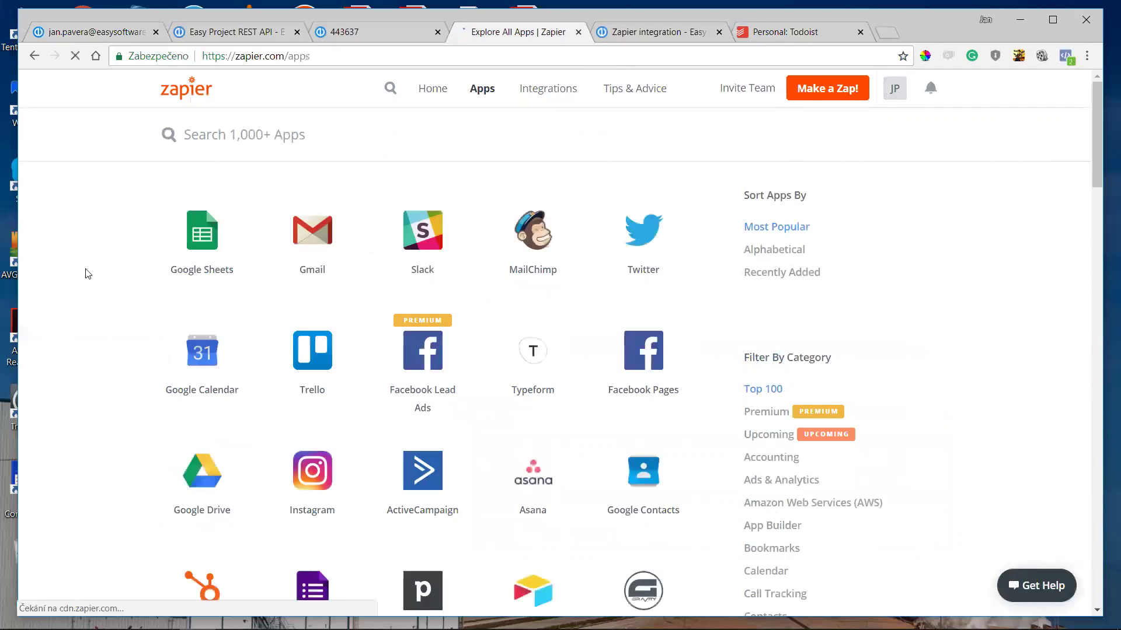
pyautogui.scroll(-8, 110, 275)
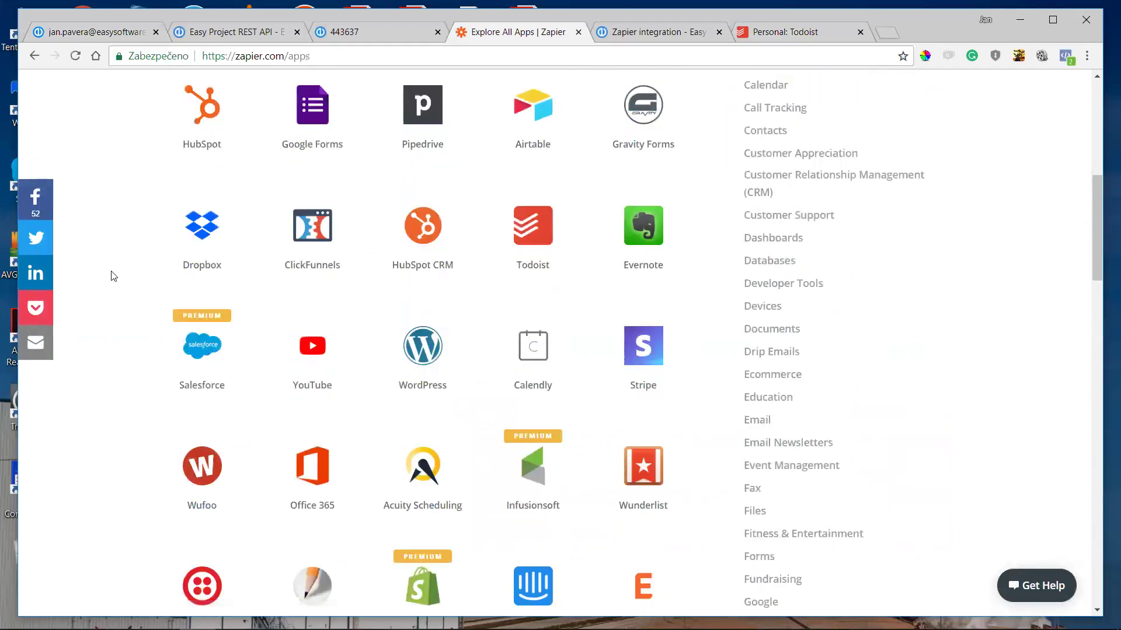
pyautogui.scroll(-13, 114, 275)
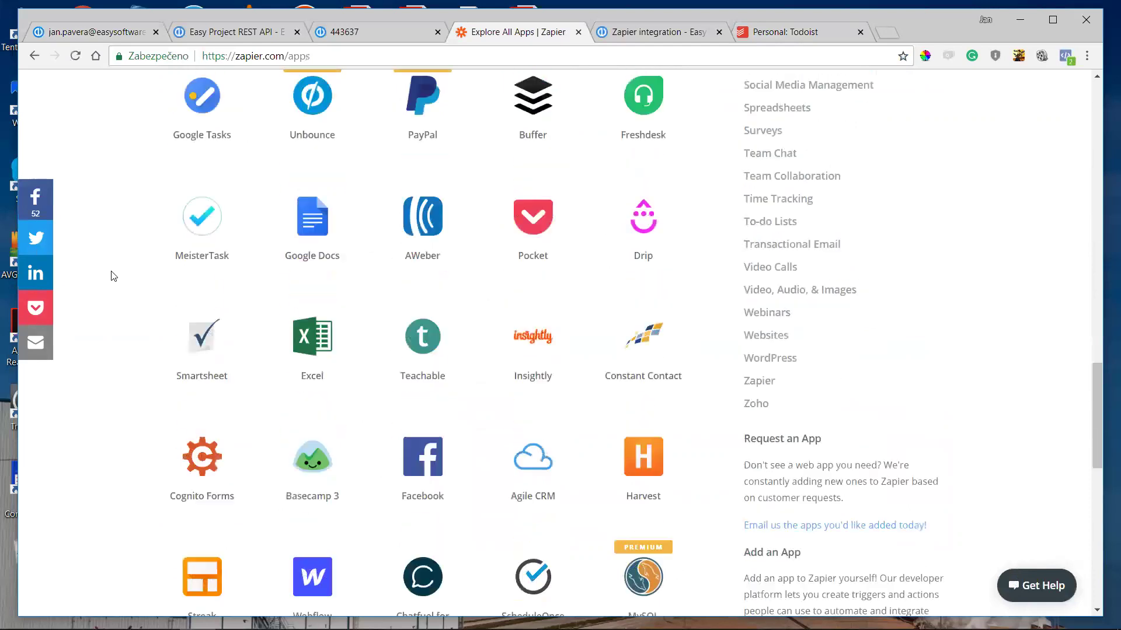
pyautogui.scroll(20, 114, 275)
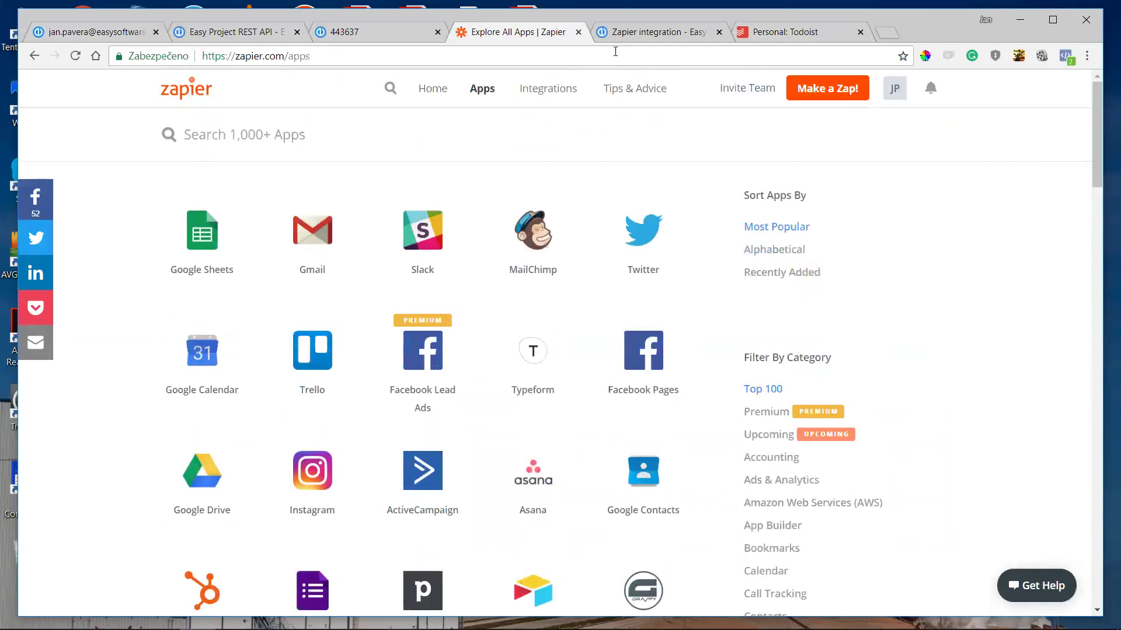
# - Review Easy Project's Zapier integration page, covering the ready apps, triggers, actions and self-integration Zap templates
pyautogui.click(645, 37)
pyautogui.scroll(10, 563, 163)
pyautogui.scroll(4, 564, 164)
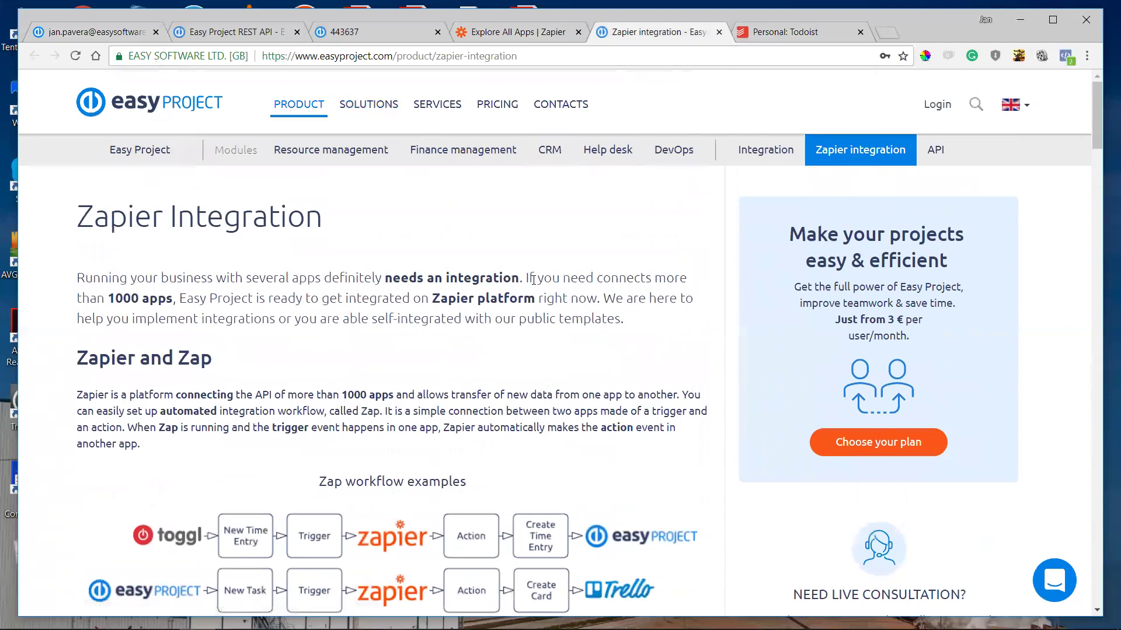
pyautogui.scroll(-8, 547, 254)
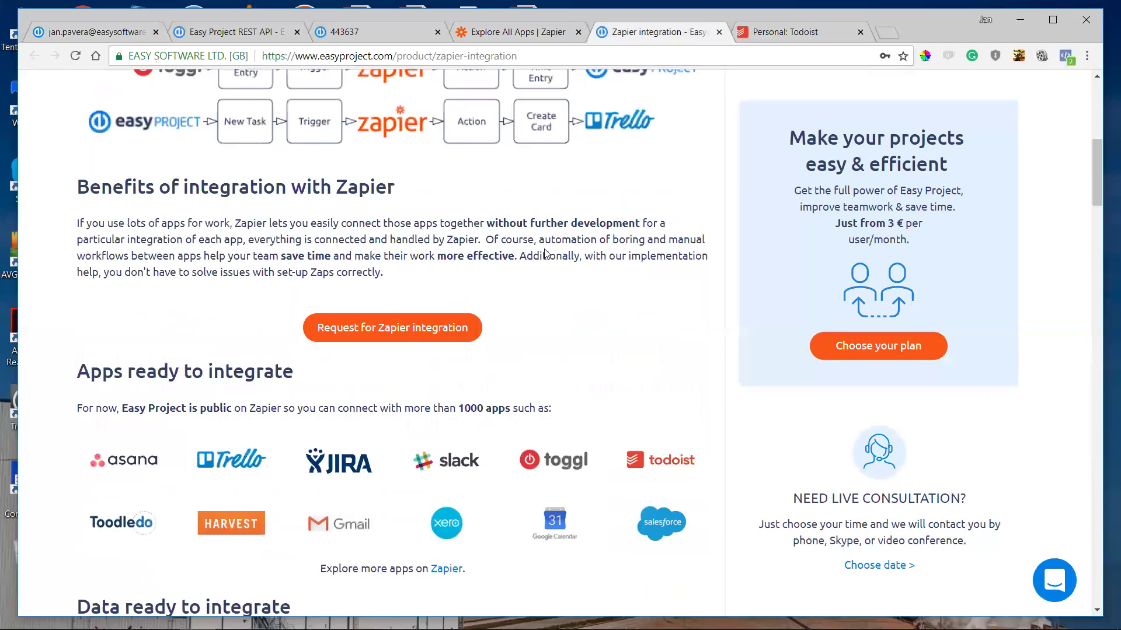
pyautogui.scroll(-2, 569, 252)
pyautogui.scroll(-8, 570, 253)
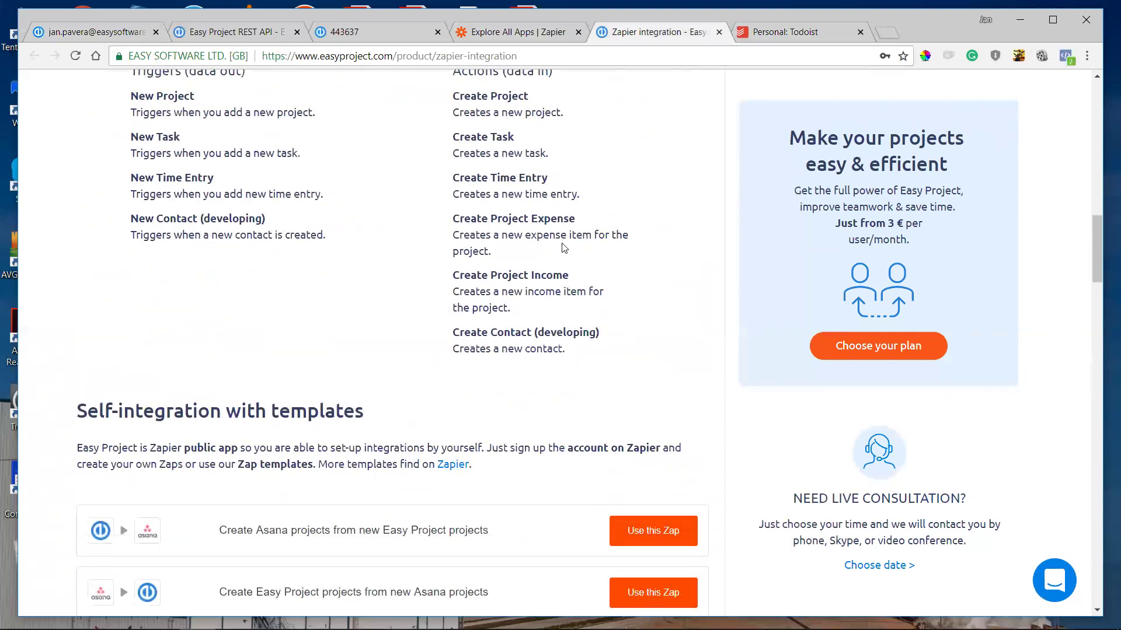
pyautogui.scroll(-4, 564, 252)
pyautogui.scroll(-2, 538, 262)
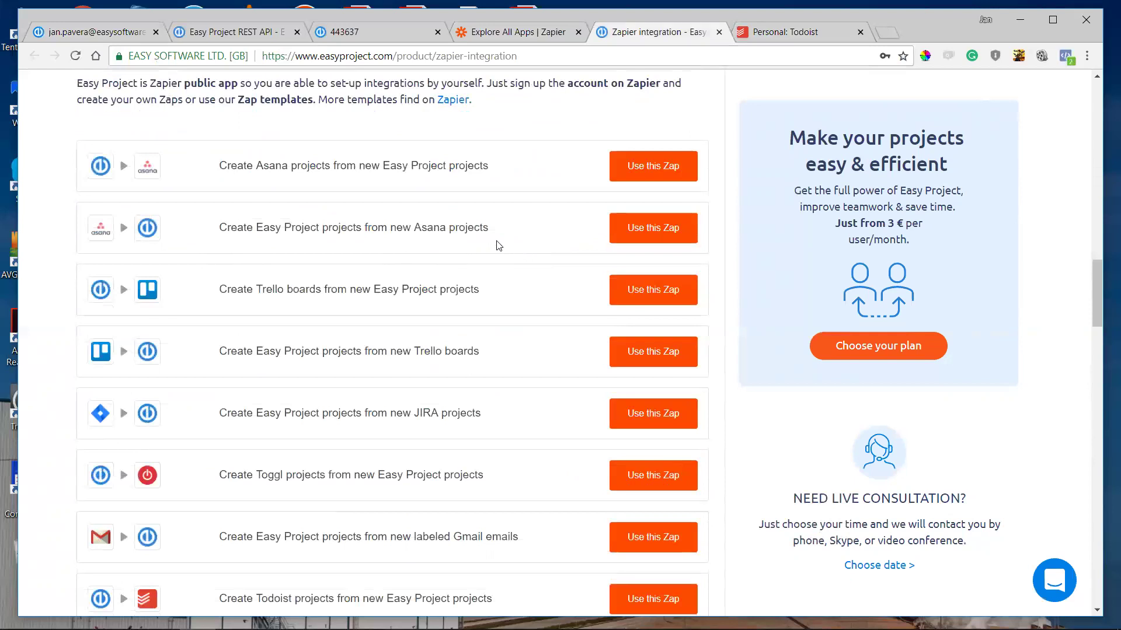
pyautogui.scroll(4, 497, 245)
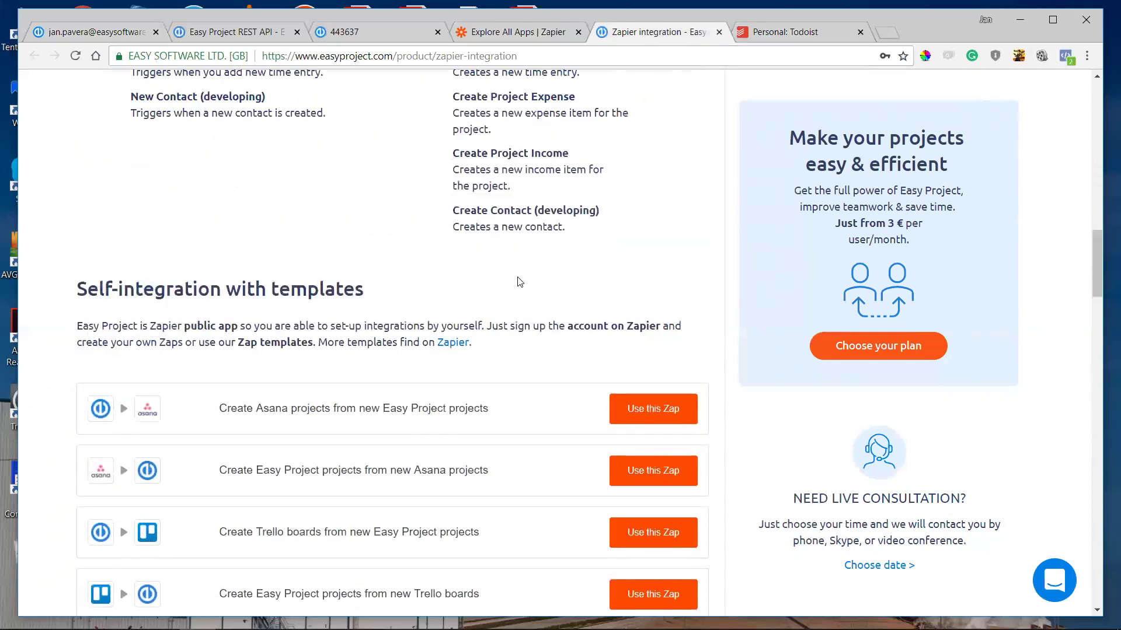
pyautogui.scroll(-4, 567, 272)
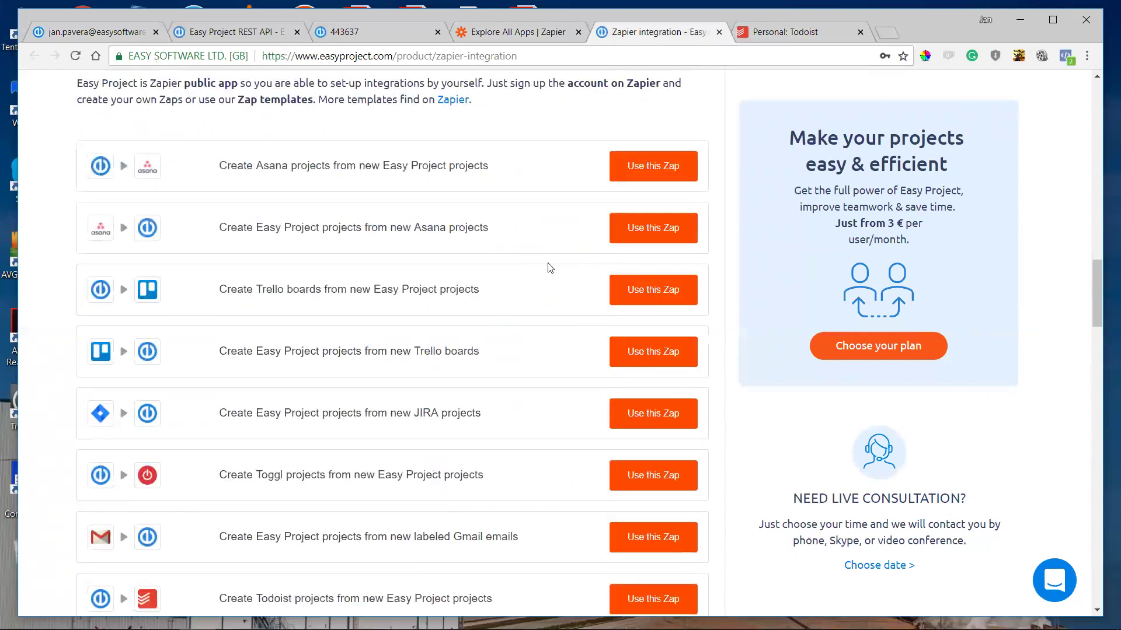
pyautogui.scroll(-4, 549, 269)
pyautogui.scroll(-2, 548, 270)
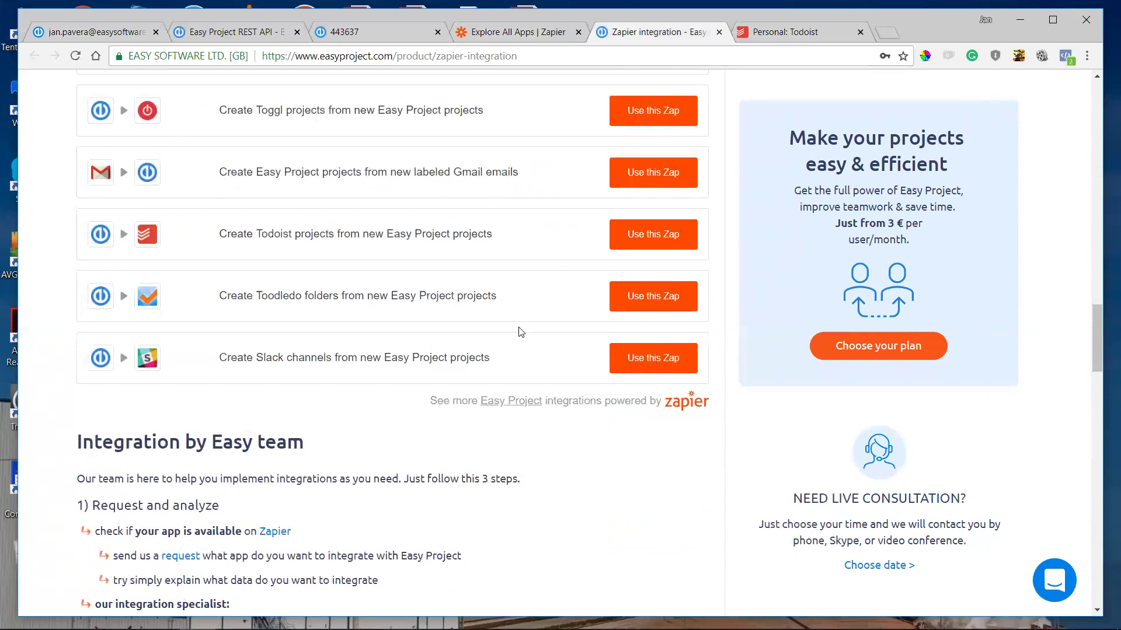
# - Examine the three-step Integration by Easy team process and the prices for plans and implementation
pyautogui.scroll(-2, 532, 332)
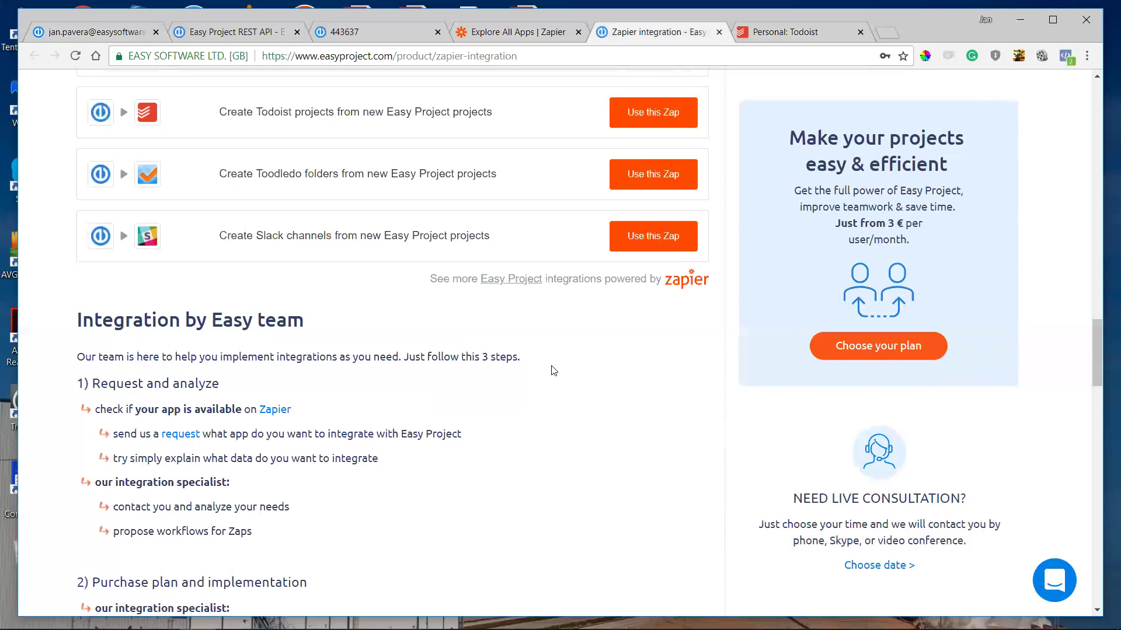
pyautogui.scroll(-2, 554, 371)
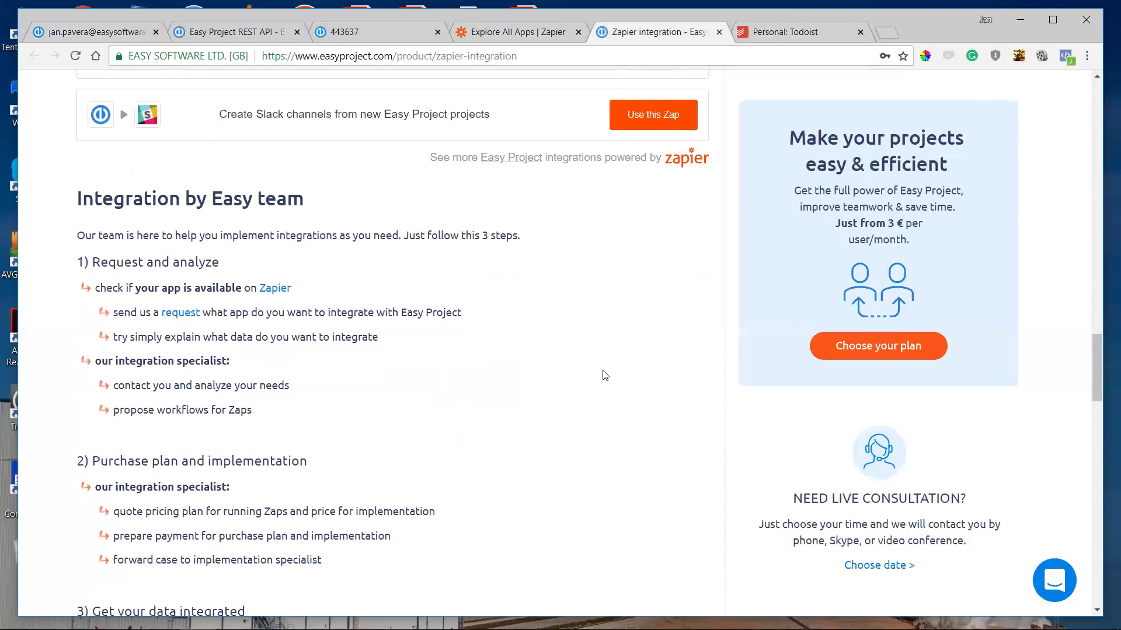
pyautogui.scroll(-2, 595, 354)
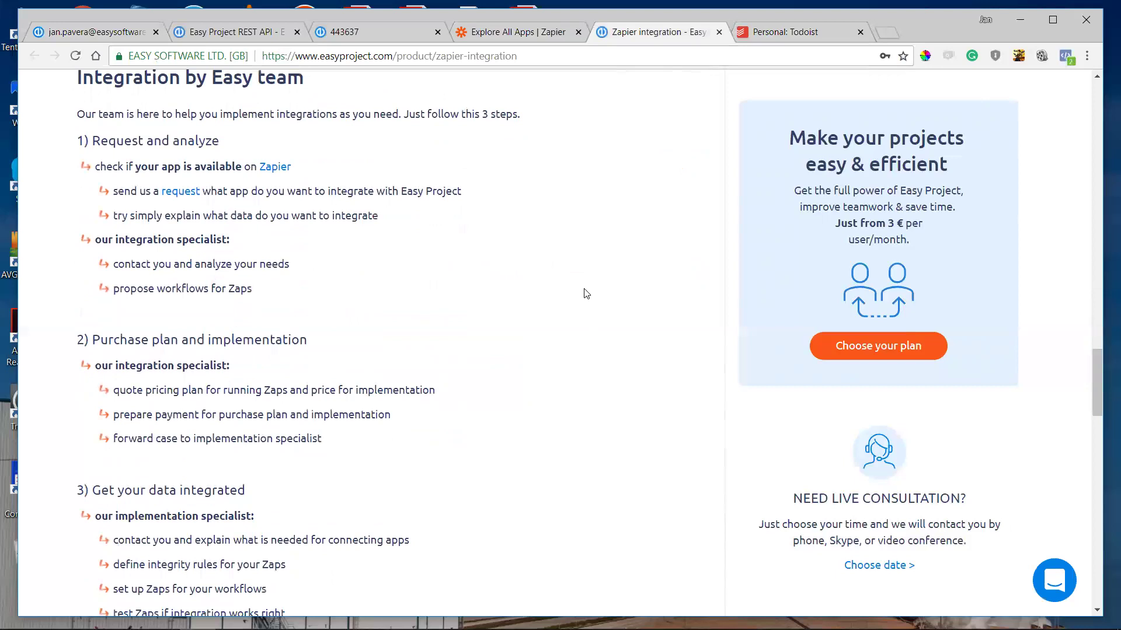
pyautogui.scroll(-2, 585, 281)
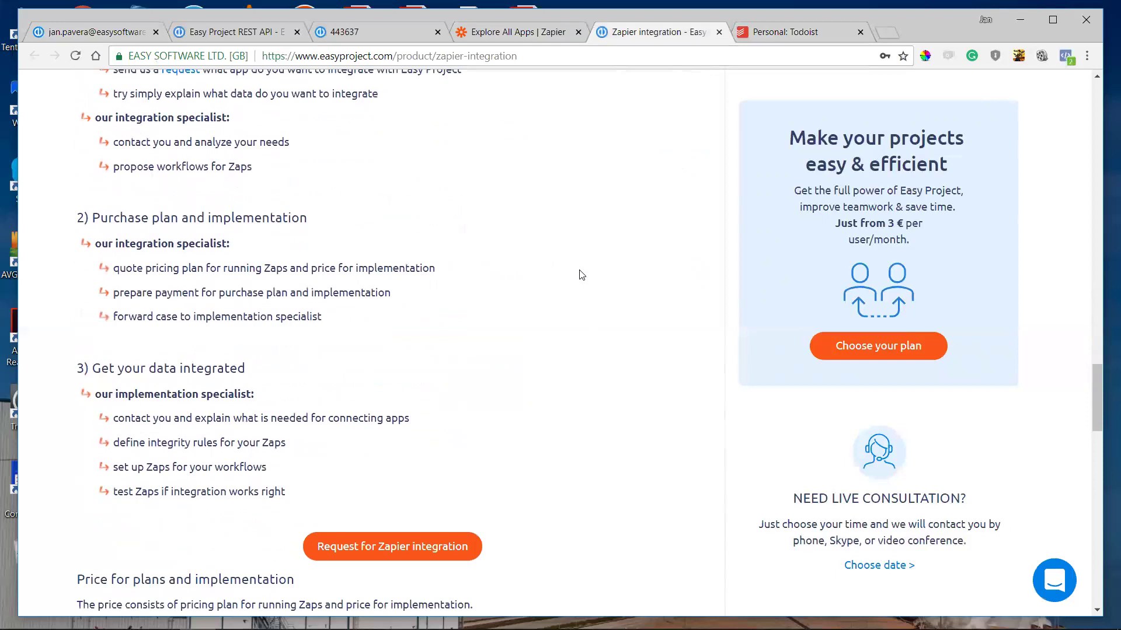
pyautogui.scroll(-2, 582, 275)
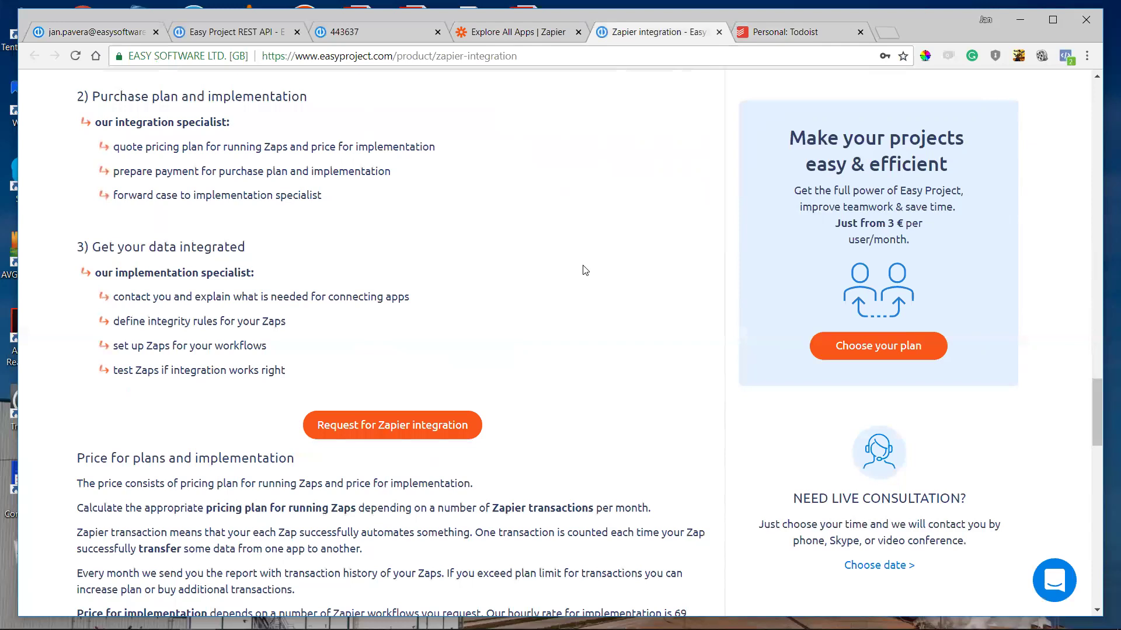
pyautogui.scroll(-2, 585, 270)
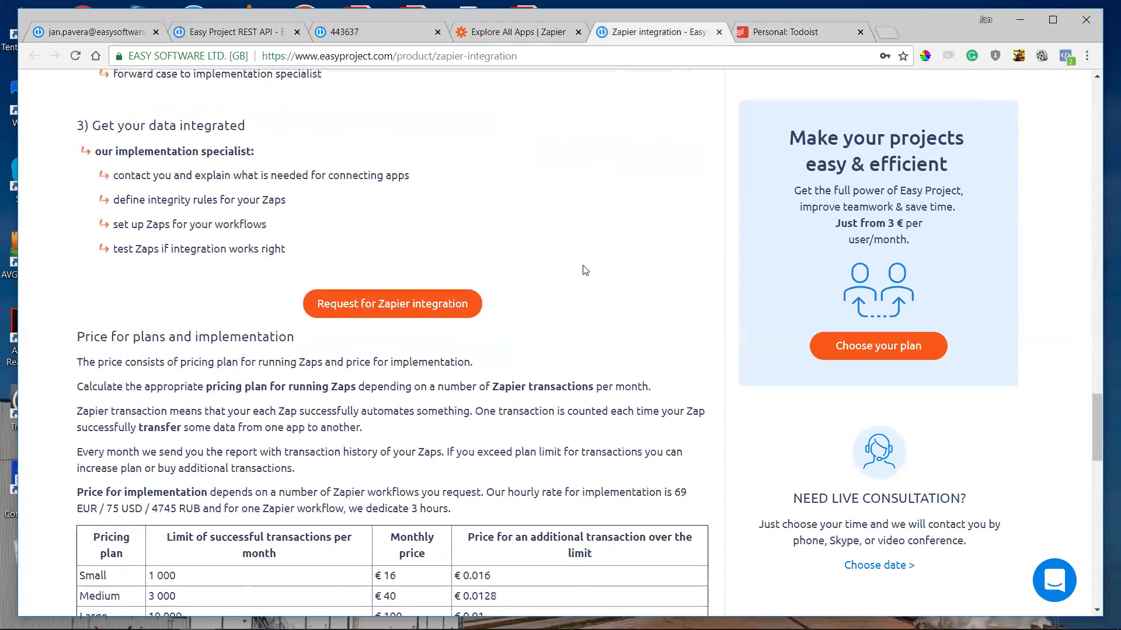
pyautogui.scroll(-2, 585, 270)
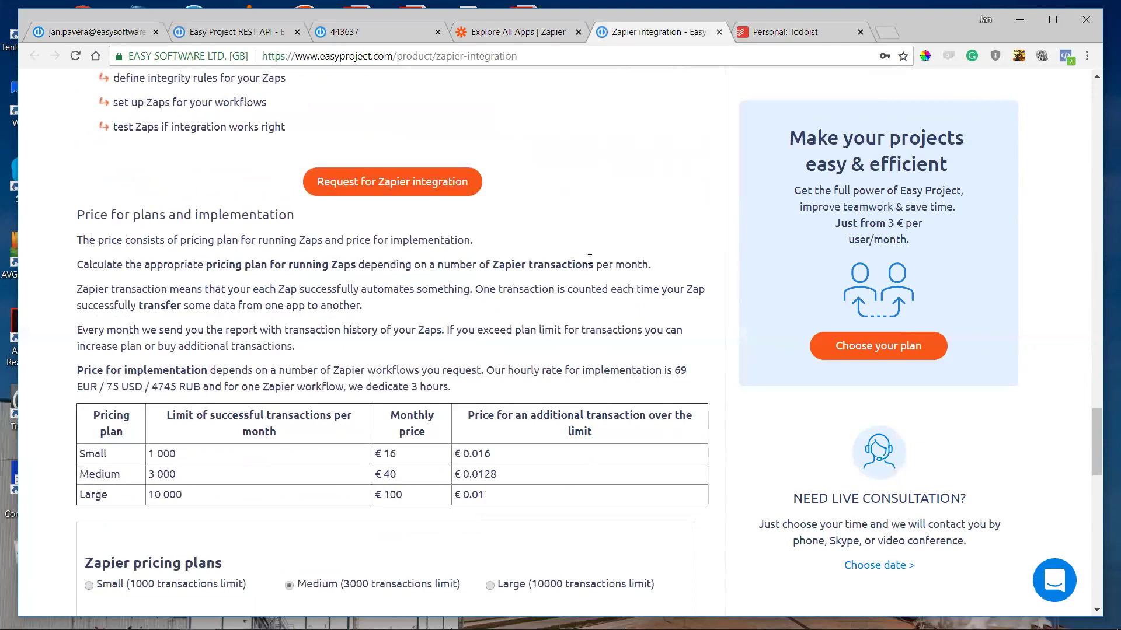
pyautogui.scroll(-2, 586, 257)
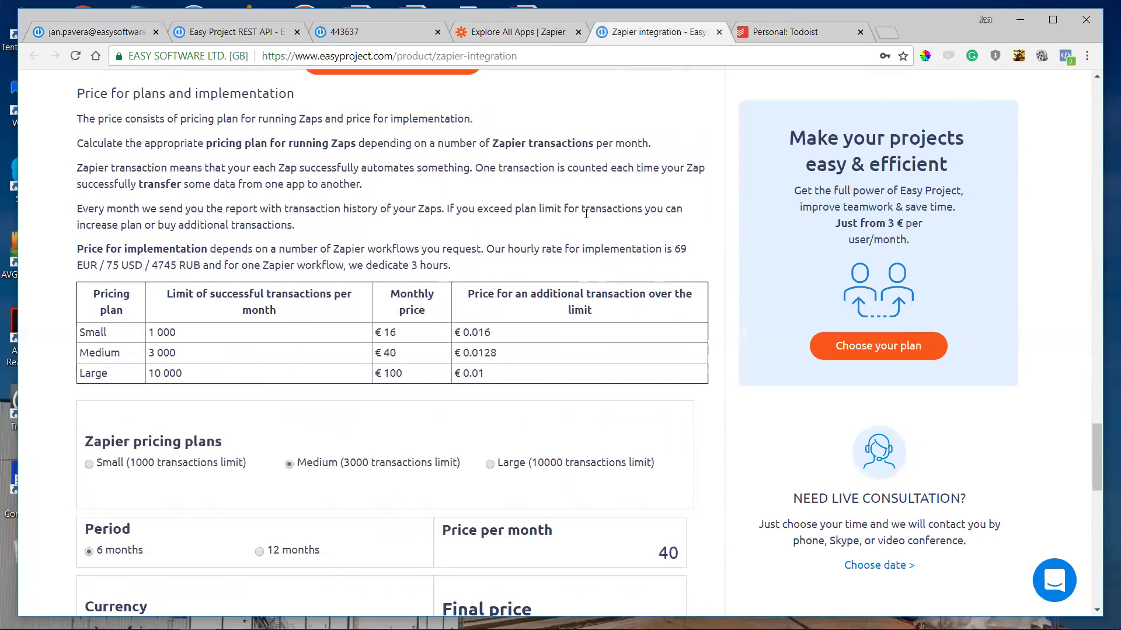
# - View the Request for Zapier integration form and close it without submitting anything
pyautogui.scroll(6, 665, 280)
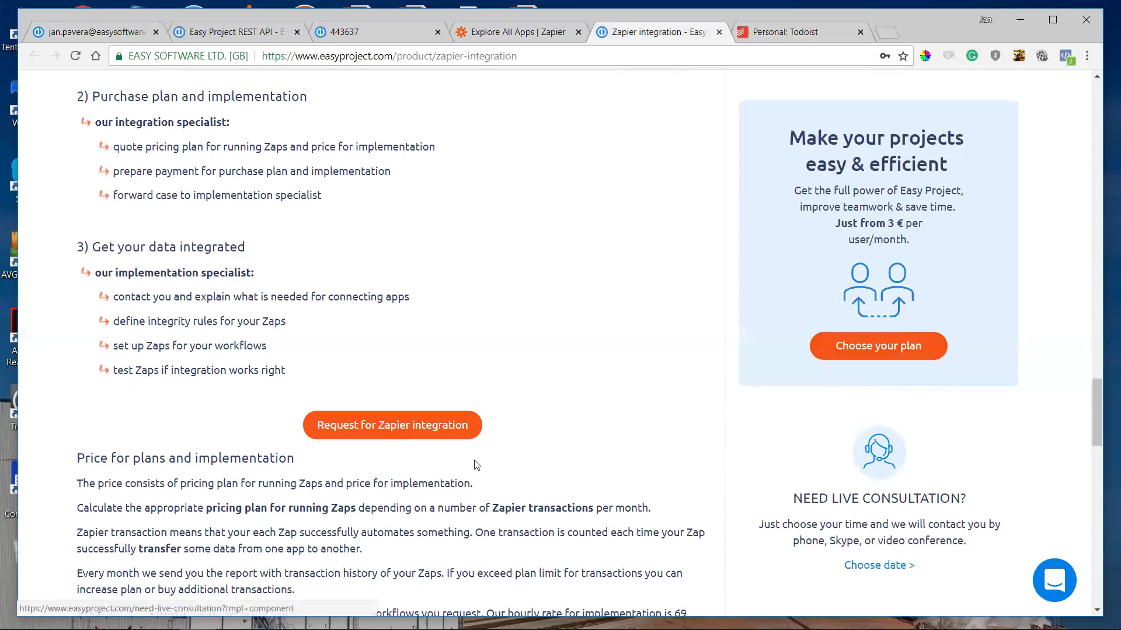
pyautogui.click(416, 425)
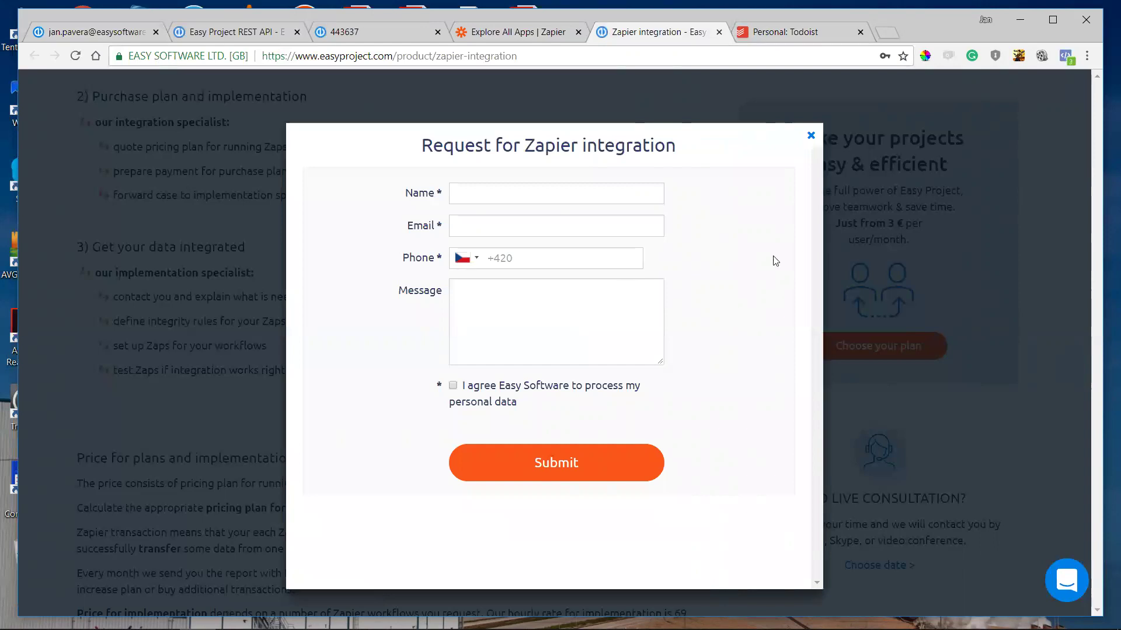
pyautogui.click(811, 137)
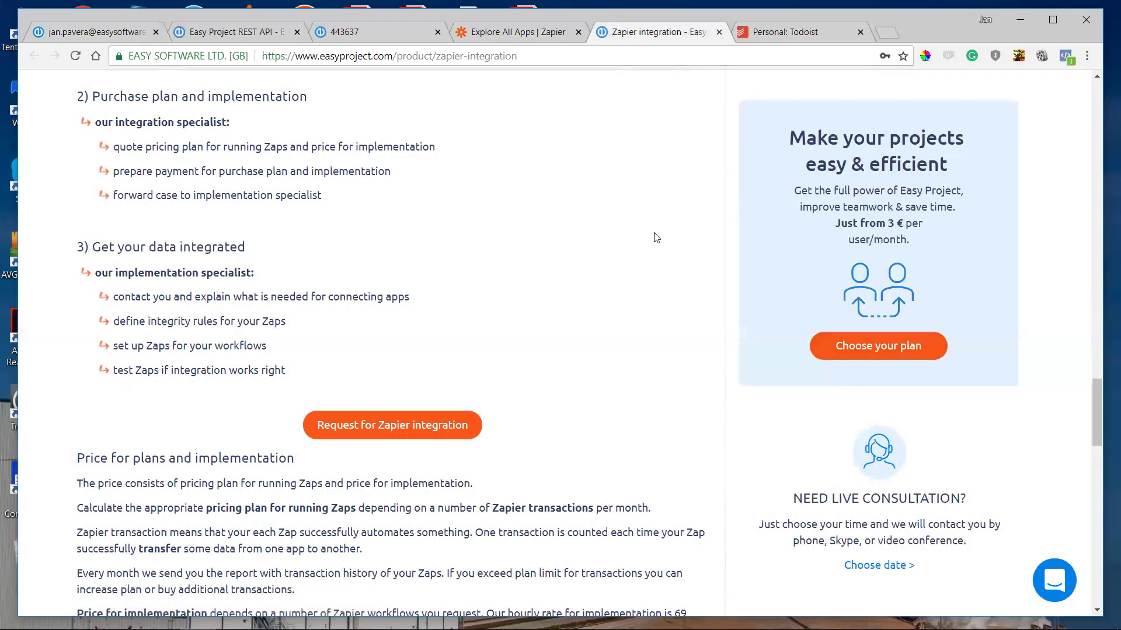